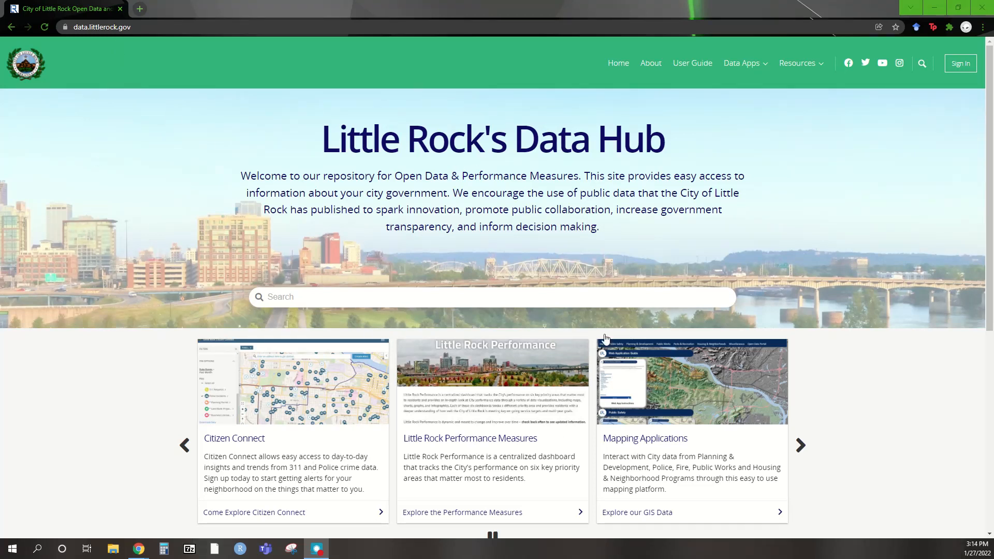
- Open the Safe City category and scroll to its 47 public safety dataset results
{"action": "scroll", "coordinate": [459, 294], "scroll_direction": "down", "scroll_amount": 5}
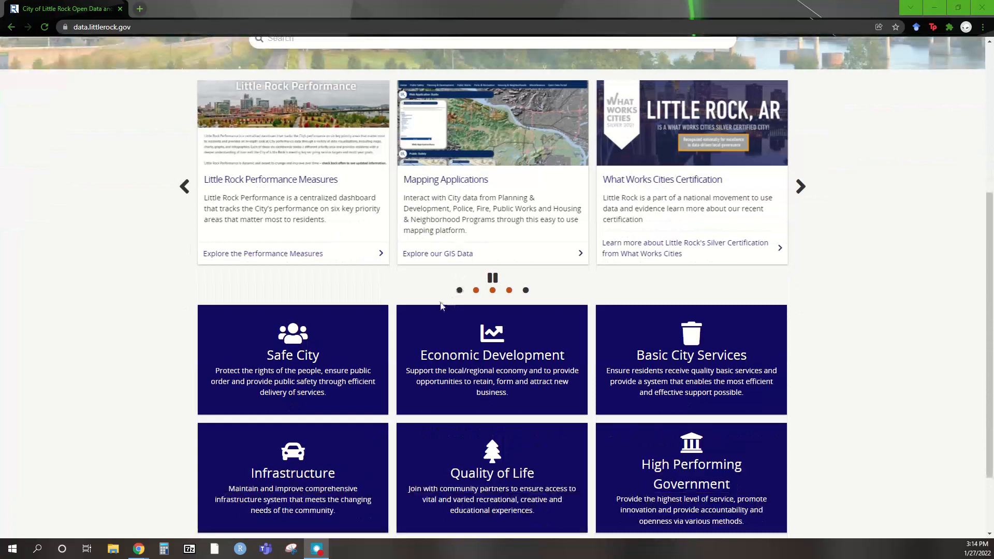
{"action": "left_click", "coordinate": [293, 346]}
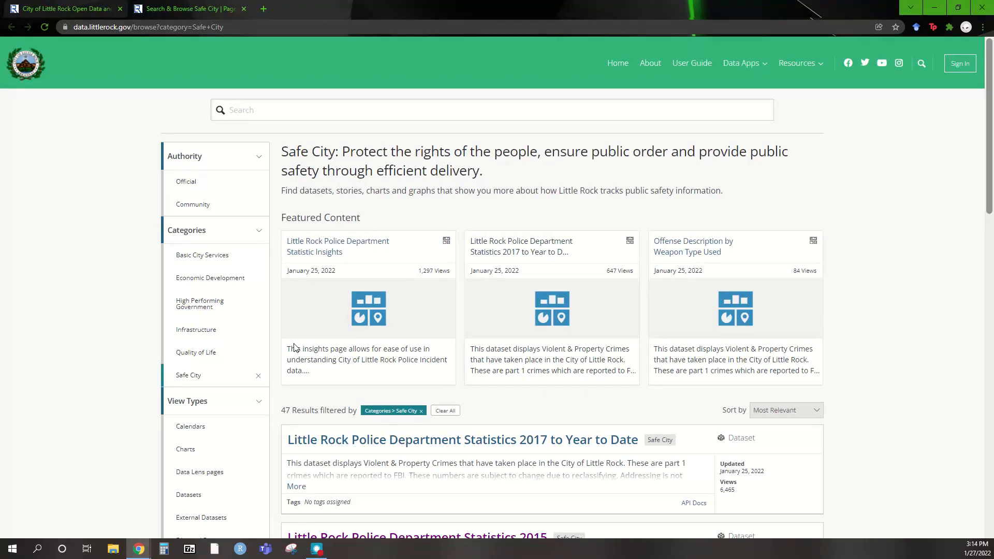
{"action": "scroll", "coordinate": [294, 346], "scroll_direction": "down", "scroll_amount": 2}
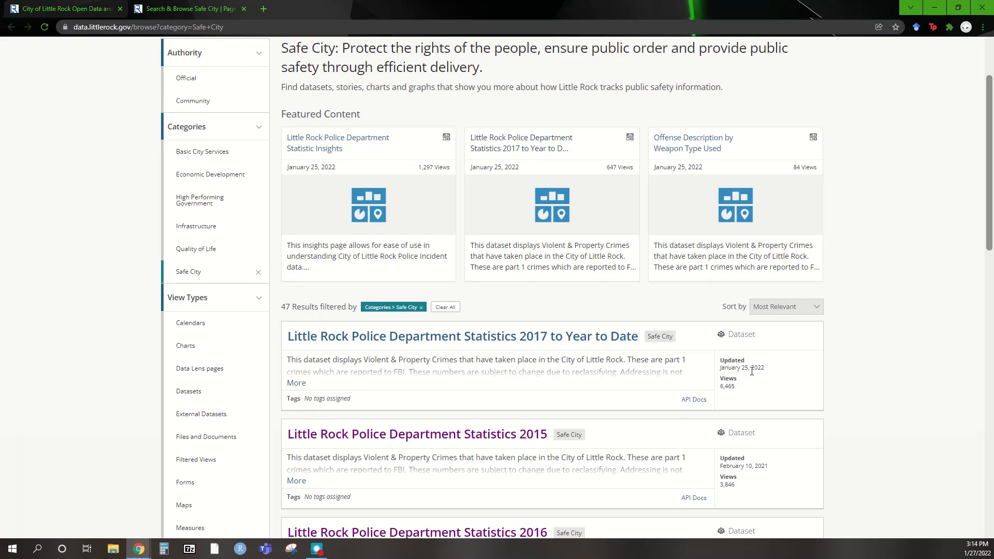
- Open the Police Department Statistics 2017 to Year to Date dataset page and scroll through it
{"action": "left_click", "coordinate": [520, 345]}
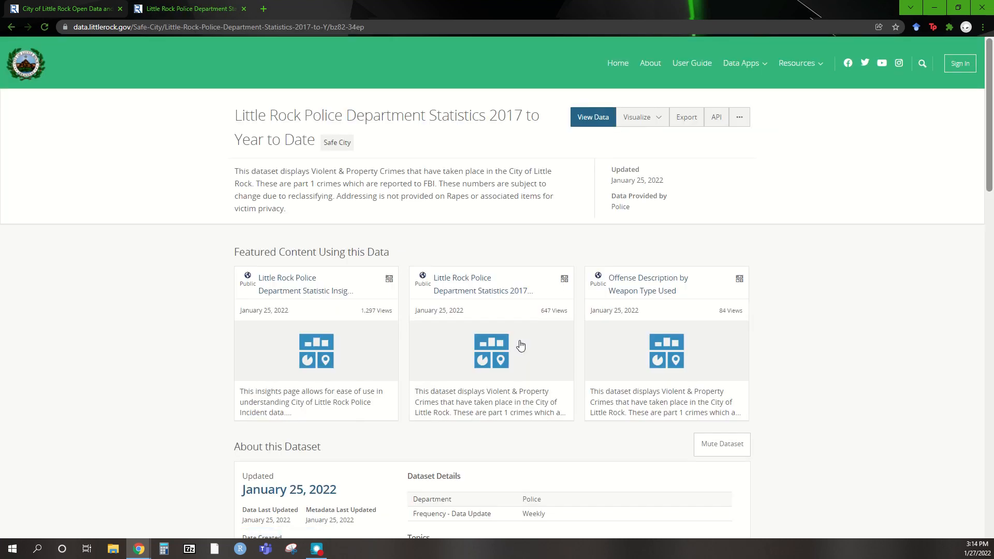
{"action": "scroll", "coordinate": [520, 345], "scroll_direction": "down", "scroll_amount": 4}
{"action": "scroll", "coordinate": [362, 352], "scroll_direction": "down", "scroll_amount": 2}
{"action": "scroll", "coordinate": [332, 344], "scroll_direction": "down", "scroll_amount": 3}
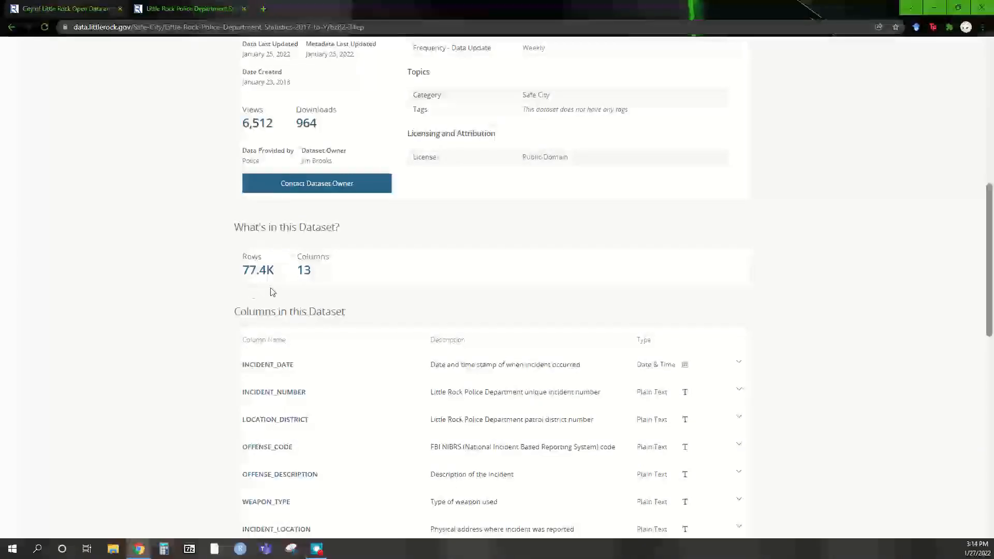
{"action": "scroll", "coordinate": [282, 288], "scroll_direction": "down", "scroll_amount": 1}
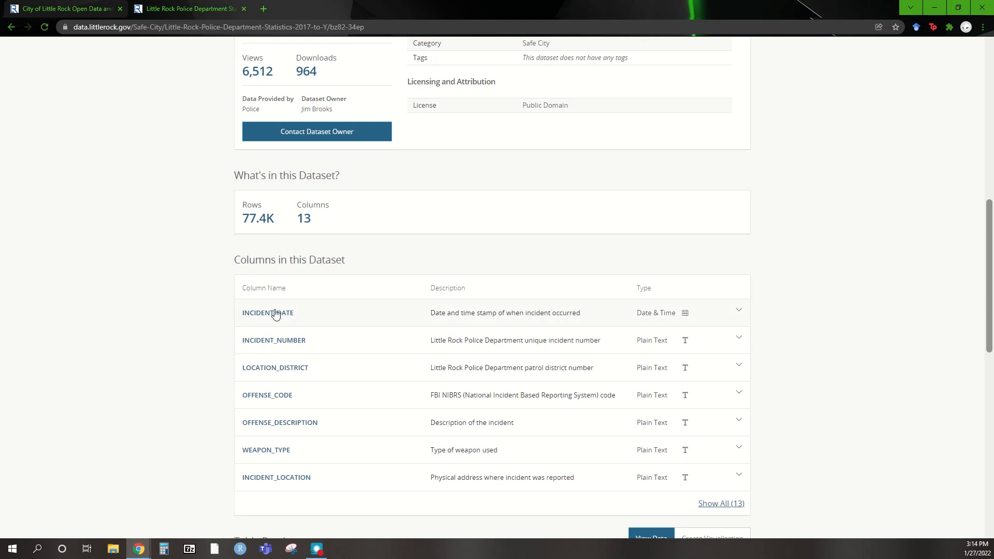
{"action": "scroll", "coordinate": [276, 314], "scroll_direction": "down", "scroll_amount": 1}
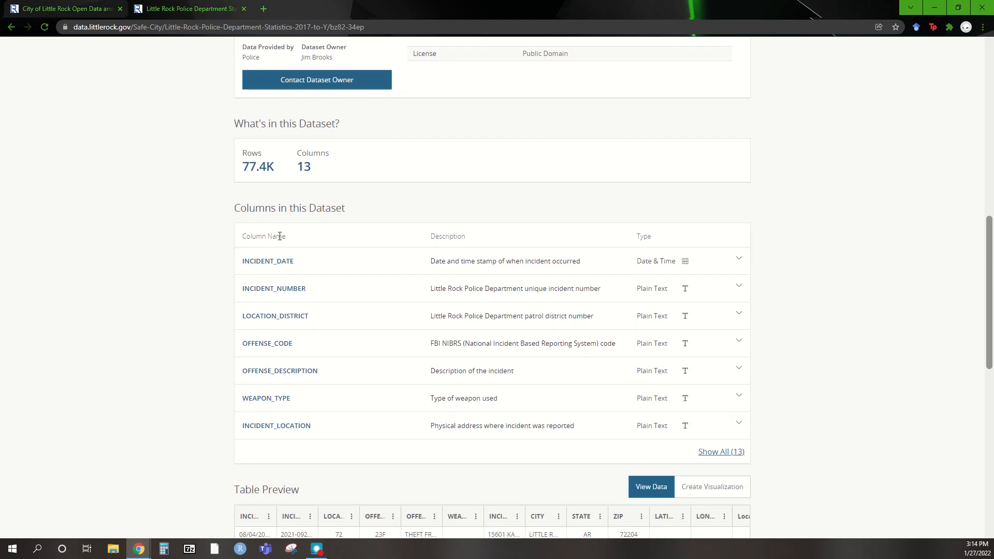
- Expand the full list of 13 columns and review the table preview
{"action": "left_click", "coordinate": [722, 455]}
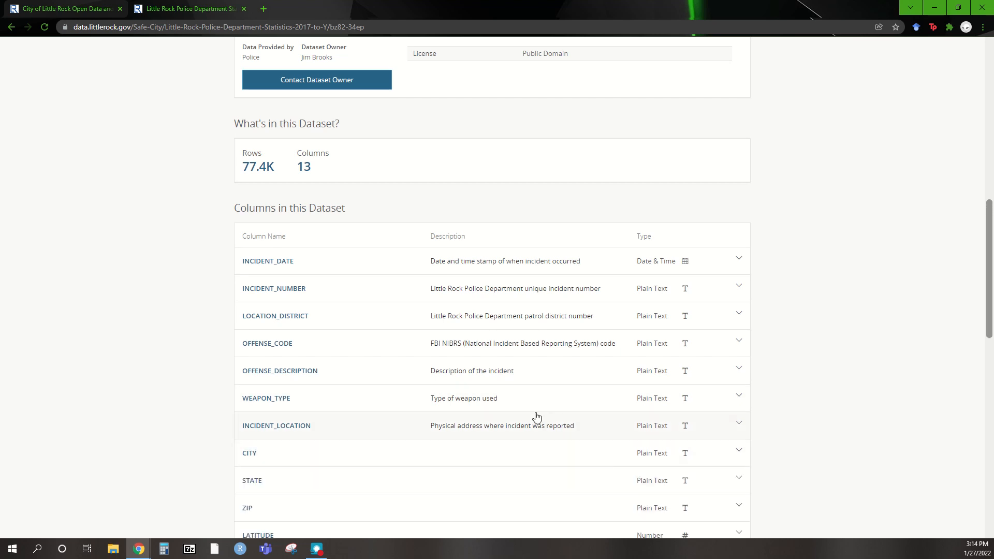
{"action": "scroll", "coordinate": [555, 414], "scroll_direction": "down", "scroll_amount": 2}
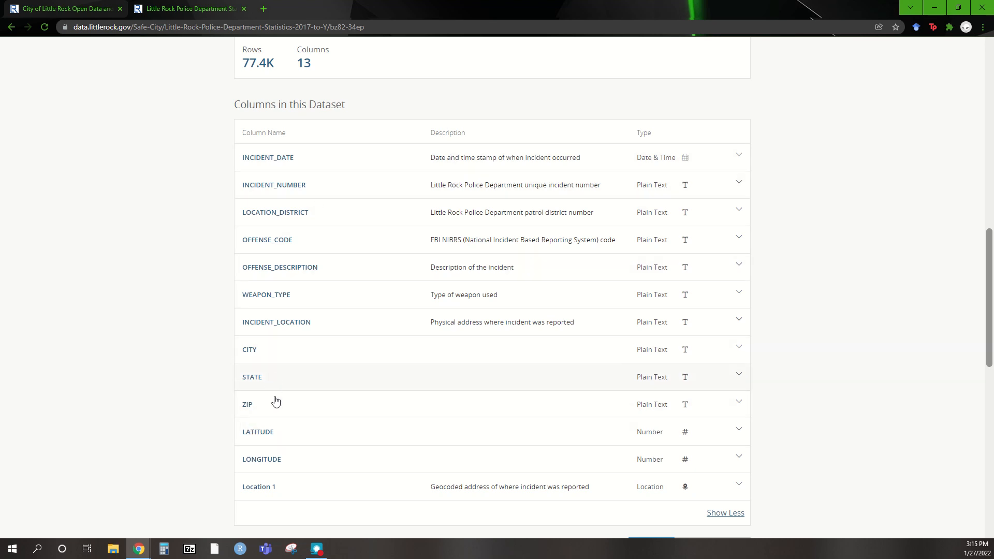
{"action": "scroll", "coordinate": [321, 484], "scroll_direction": "down", "scroll_amount": 4}
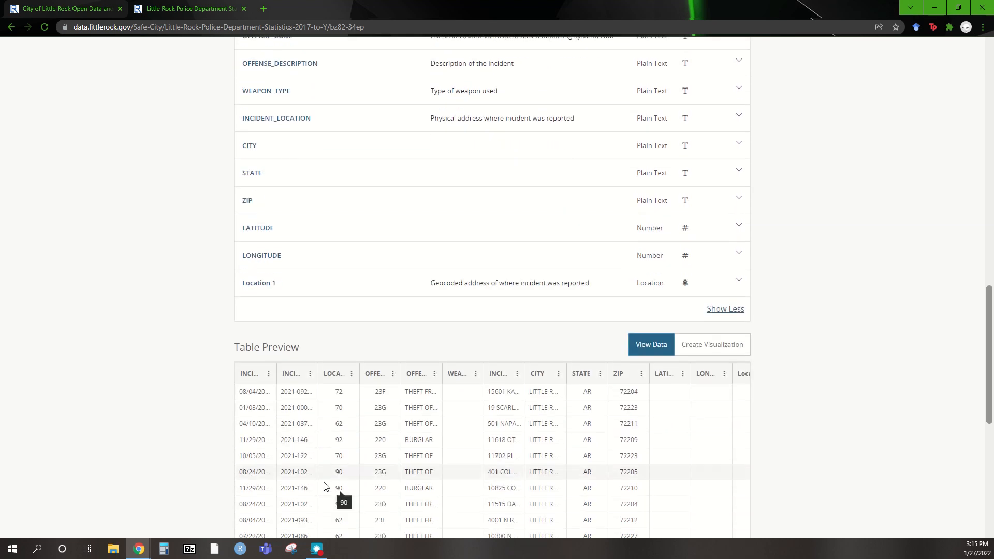
{"action": "scroll", "coordinate": [302, 413], "scroll_direction": "down", "scroll_amount": 2}
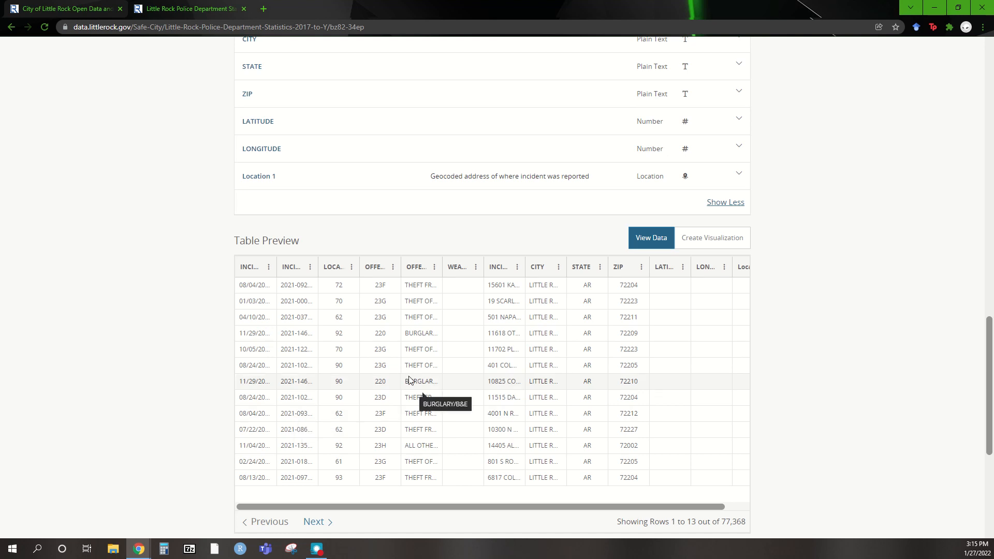
{"action": "scroll", "coordinate": [403, 374], "scroll_direction": "up", "scroll_amount": 14}
{"action": "scroll", "coordinate": [662, 402], "scroll_direction": "up", "scroll_amount": 5}
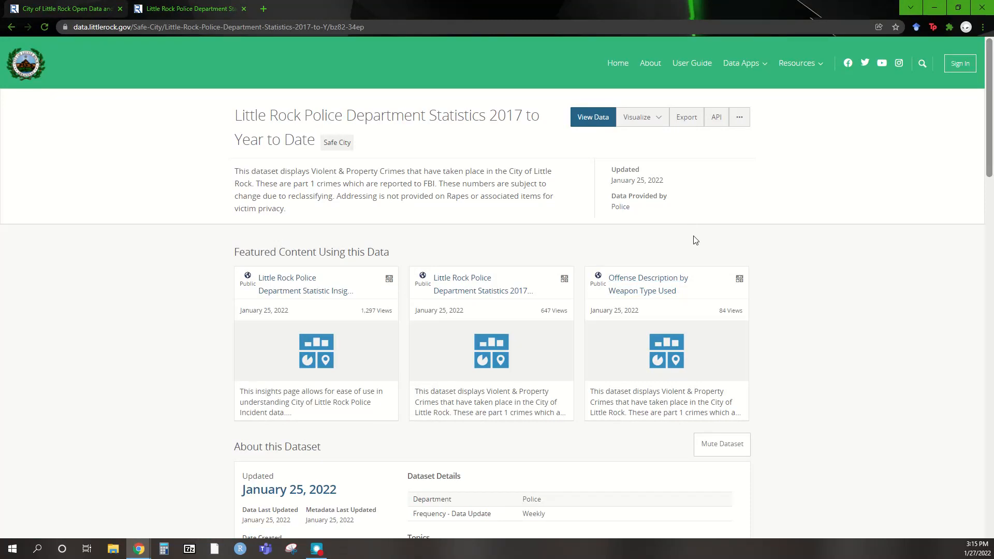
- View the dataset's full data table and its Export formats such as CSV, JSON and XML
{"action": "left_click", "coordinate": [597, 125]}
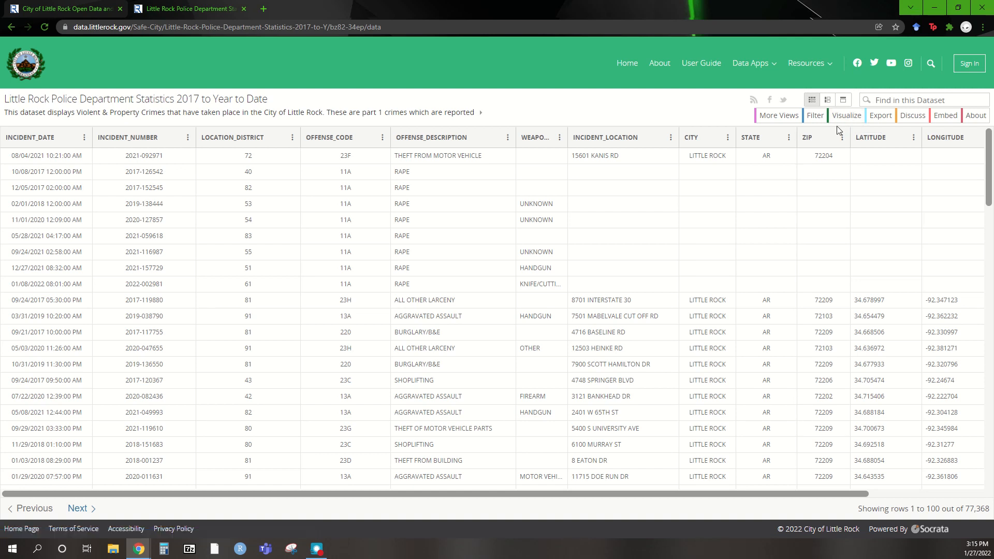
{"action": "left_click", "coordinate": [885, 120]}
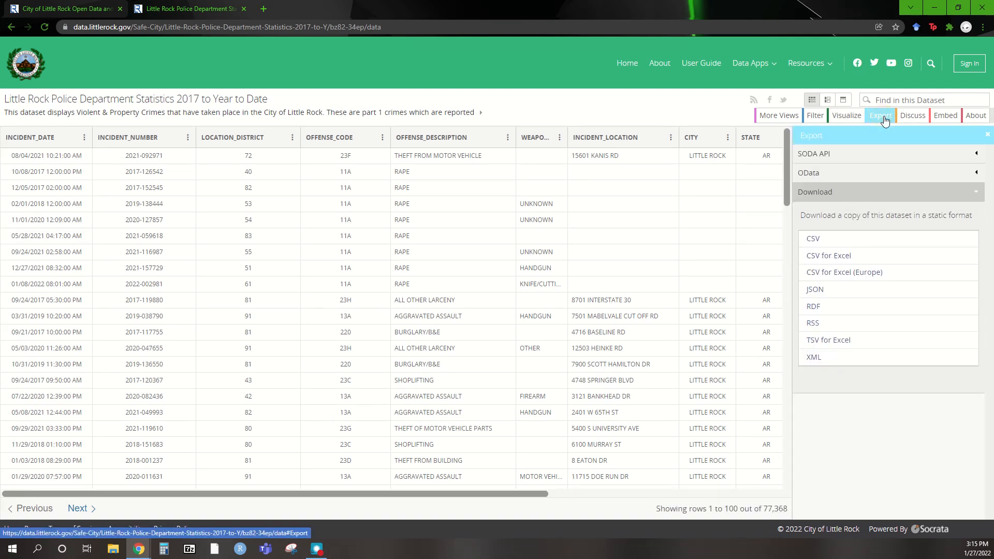
- Download Little_Rock_Police_Department_Statistics_2017_to_Year_to_Date.csv as CSV for Excel and open it
{"action": "left_click", "coordinate": [825, 259]}
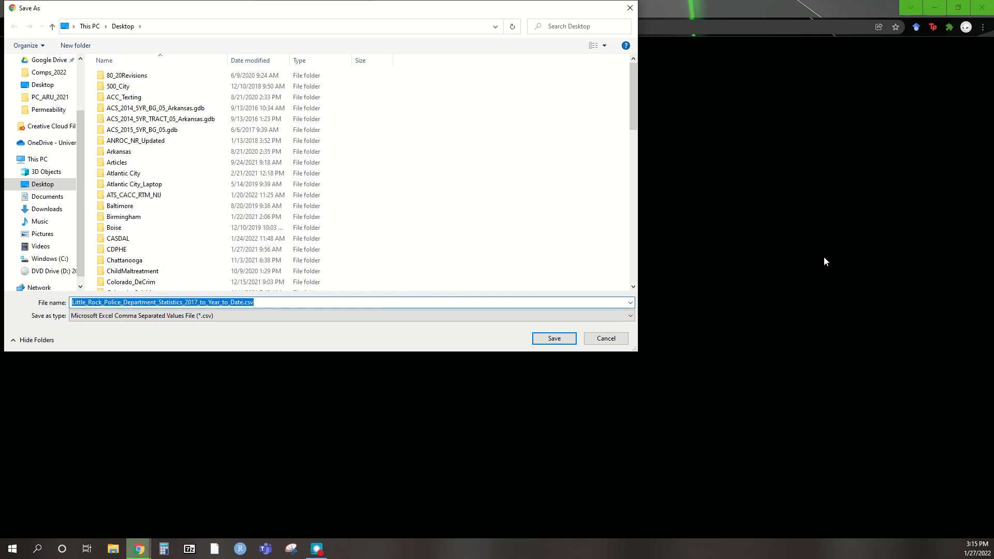
{"action": "key", "text": "Return"}
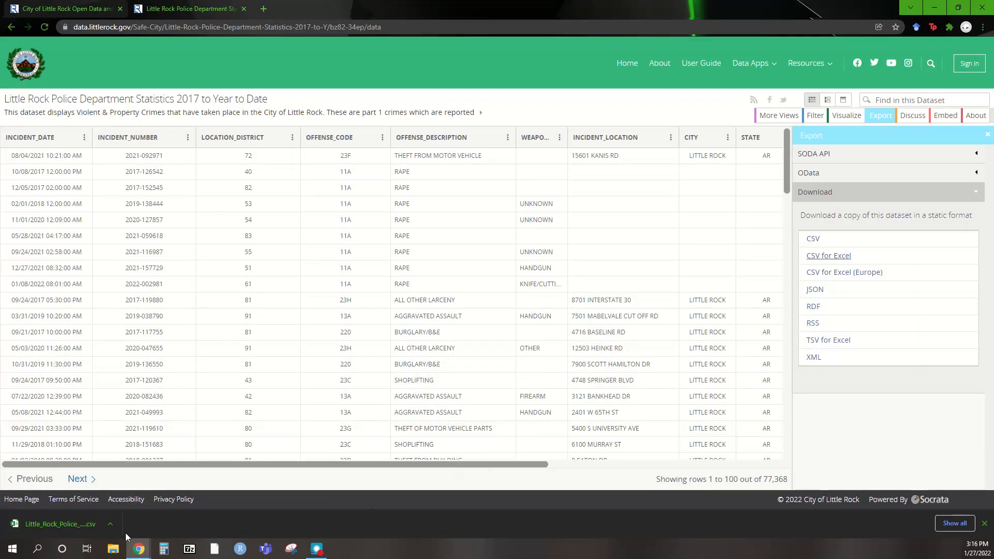
{"action": "left_click", "coordinate": [79, 523]}
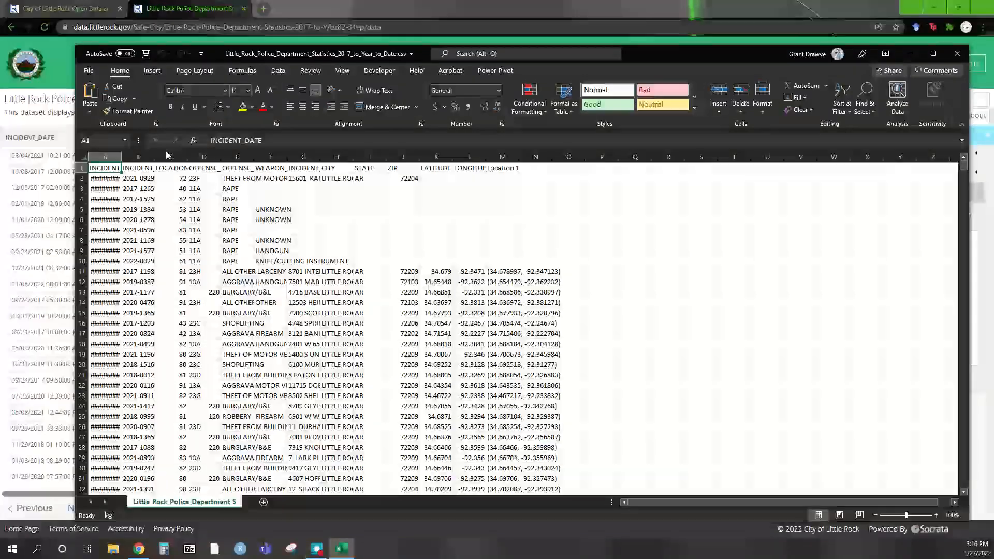
- Maximize Excel and save the data as an Excel Workbook (.xlsx) with the same name
{"action": "left_click", "coordinate": [933, 53]}
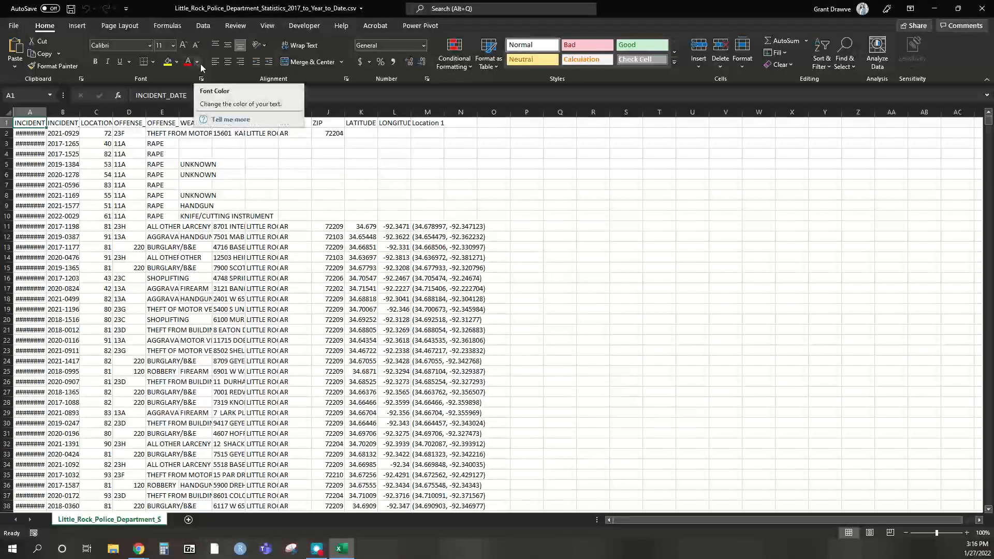
{"action": "left_click", "coordinate": [11, 30]}
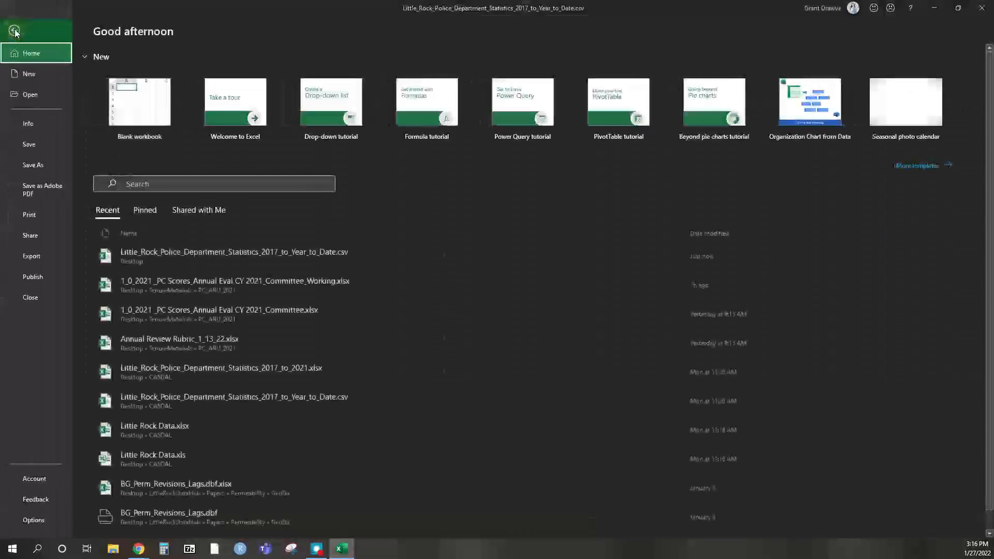
{"action": "left_click", "coordinate": [35, 166]}
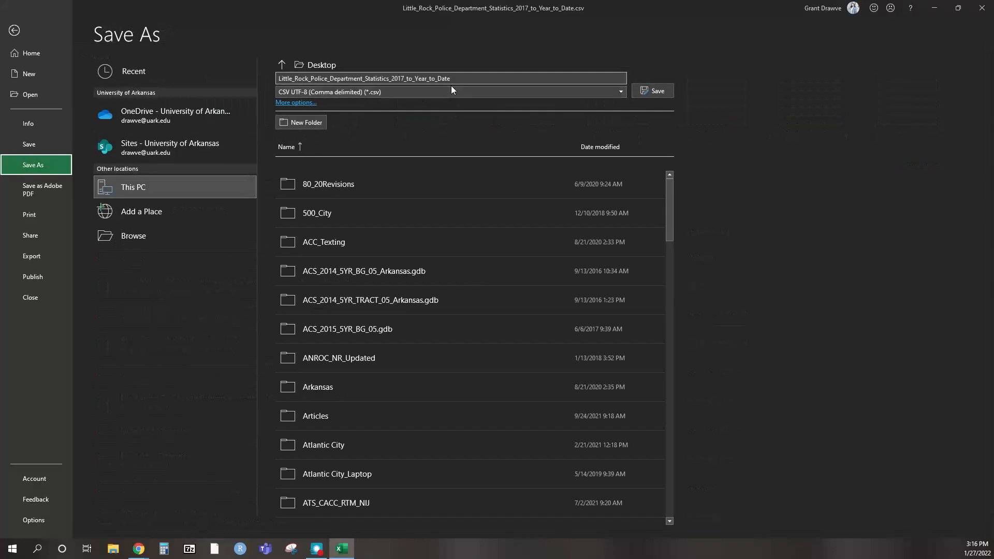
{"action": "left_click", "coordinate": [319, 91]}
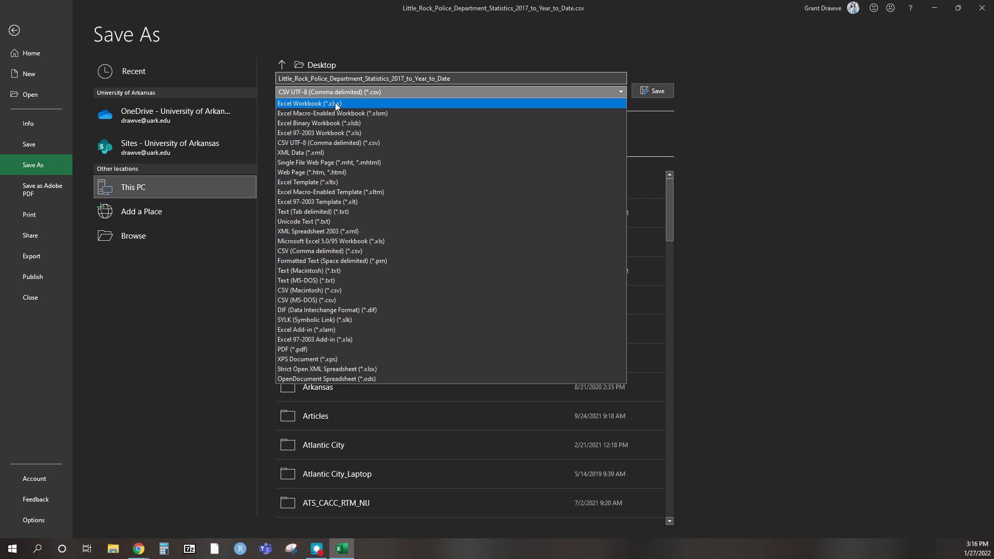
{"action": "left_click", "coordinate": [336, 104]}
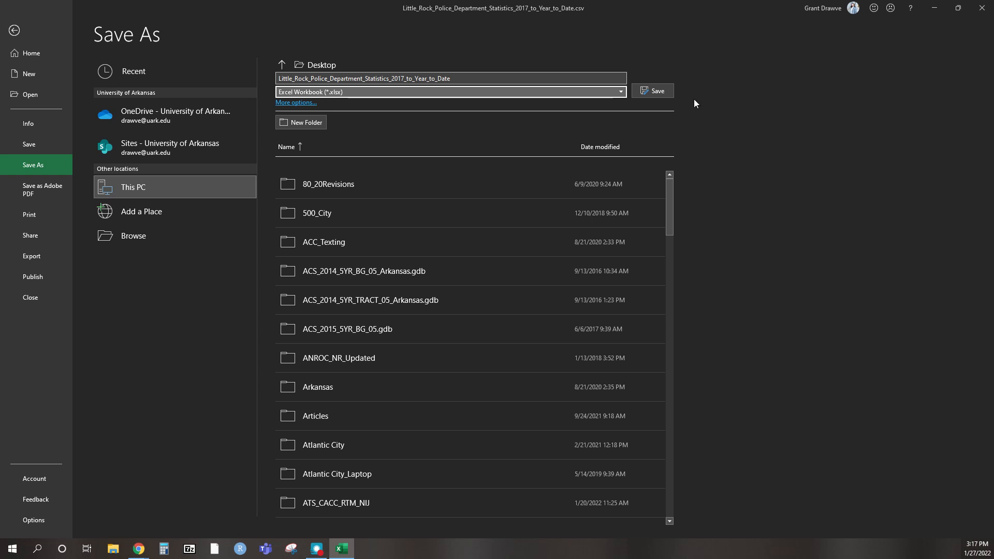
{"action": "left_click", "coordinate": [652, 91]}
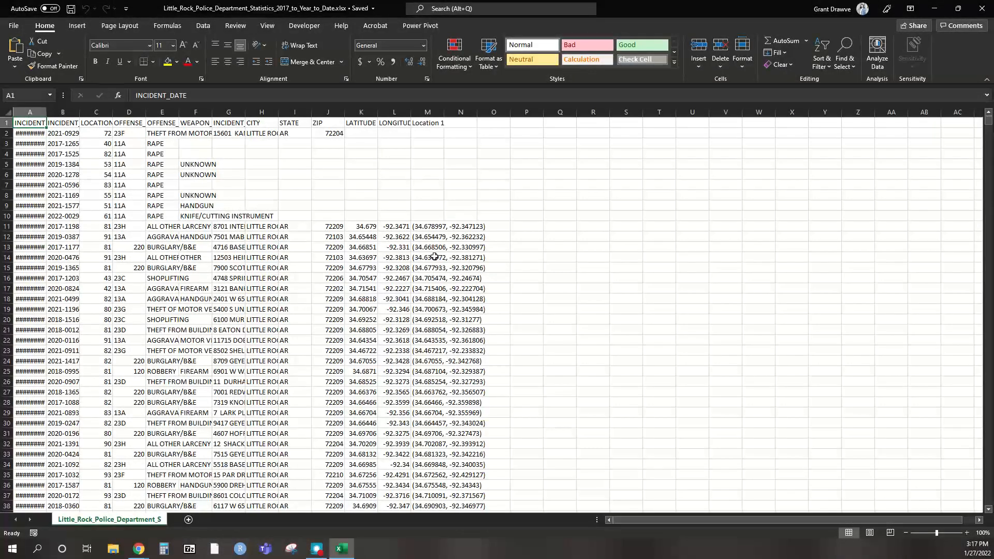
- AutoFit every column on the incident sheet, then refit column A to show full dates
{"action": "left_click", "coordinate": [5, 113]}
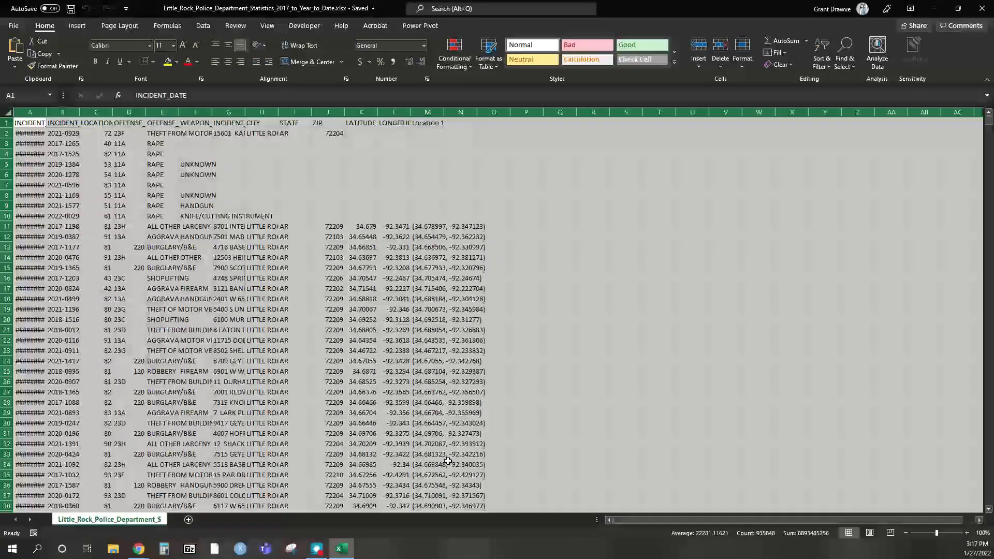
{"action": "double_click", "coordinate": [45, 112]}
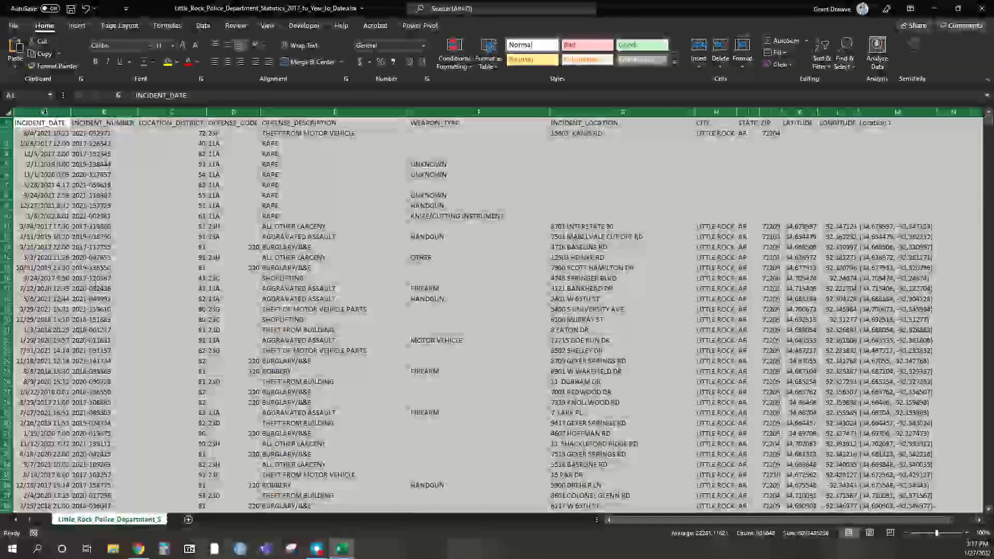
{"action": "left_click", "coordinate": [104, 237]}
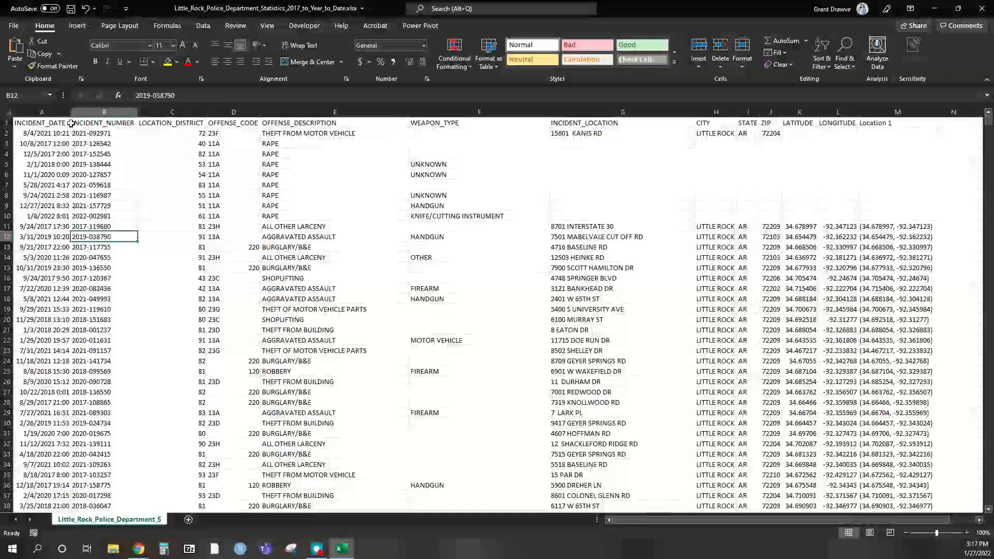
{"action": "left_click_drag", "start_coordinate": [71, 113], "coordinate": [51, 114]}
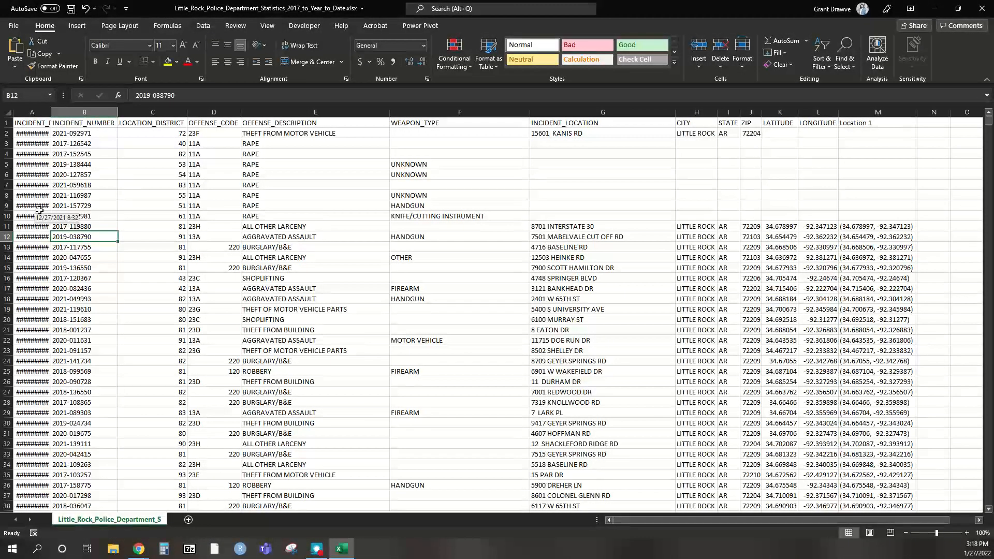
{"action": "double_click", "coordinate": [52, 112]}
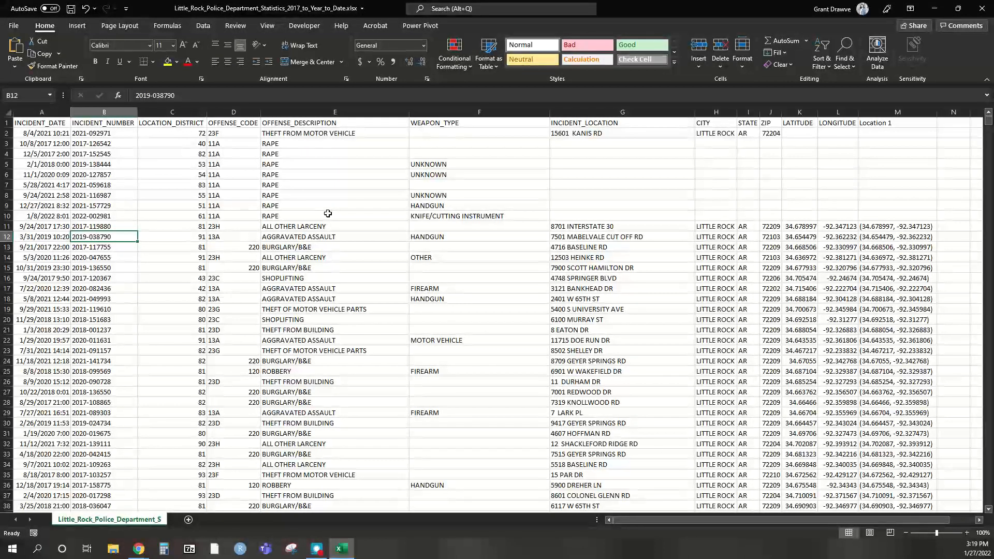
{"action": "left_click", "coordinate": [346, 207]}
{"action": "left_click", "coordinate": [342, 157]}
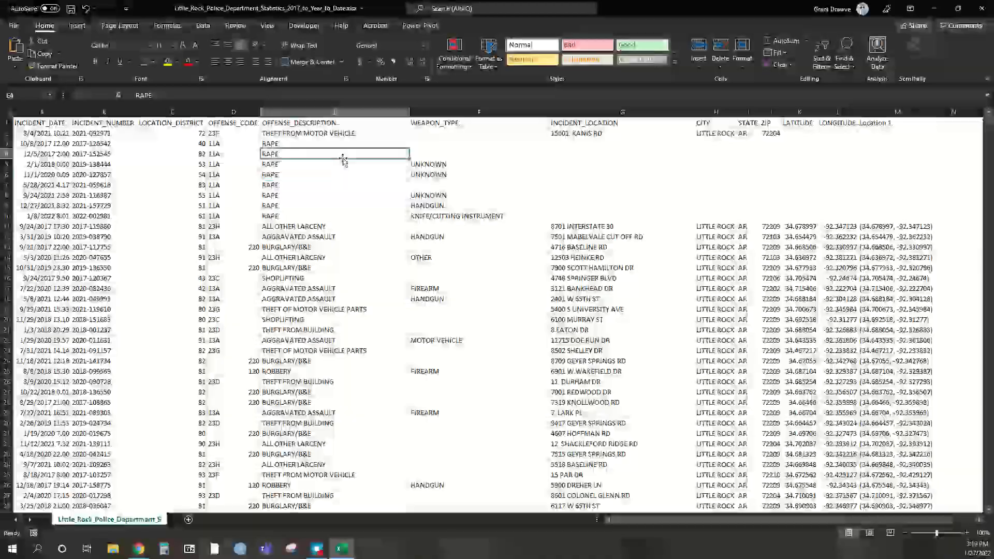
{"action": "left_click", "coordinate": [483, 155]}
{"action": "left_click", "coordinate": [492, 226]}
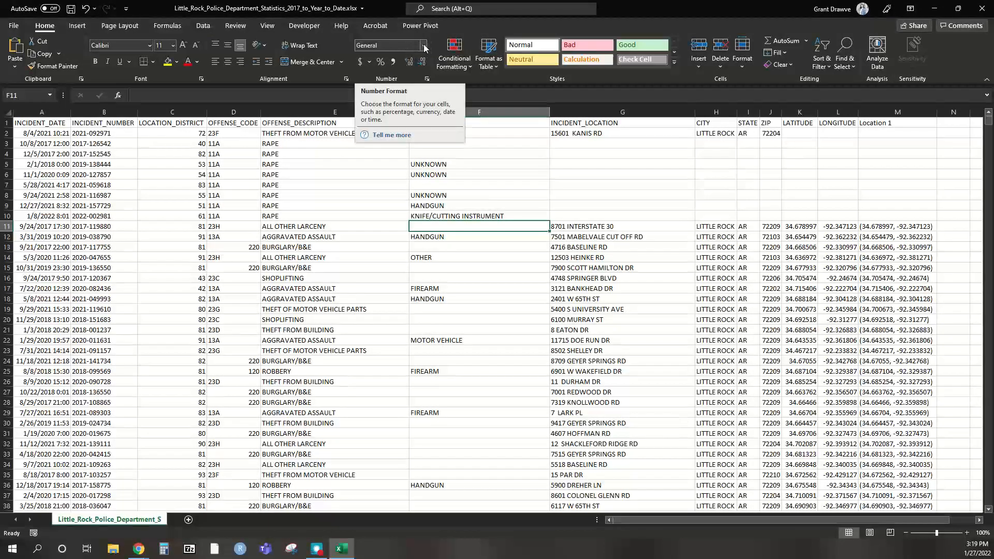
{"action": "left_click", "coordinate": [46, 133]}
{"action": "left_click", "coordinate": [45, 182]}
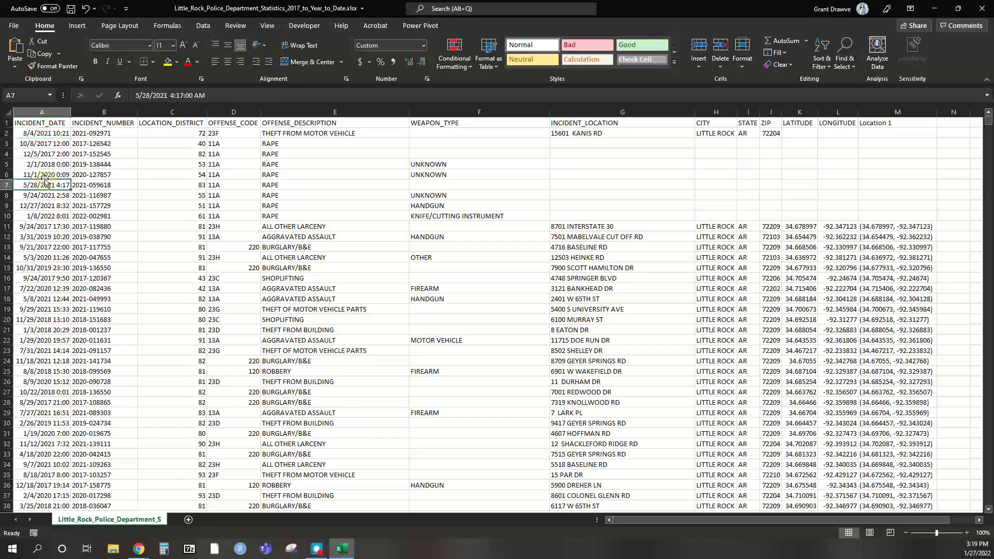
{"action": "left_click", "coordinate": [44, 154]}
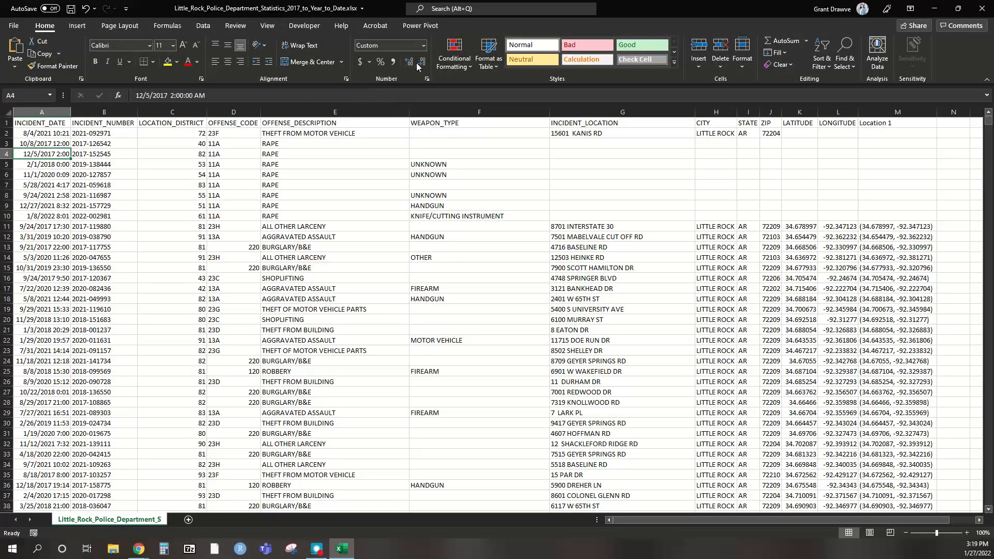
{"action": "left_click", "coordinate": [424, 46]}
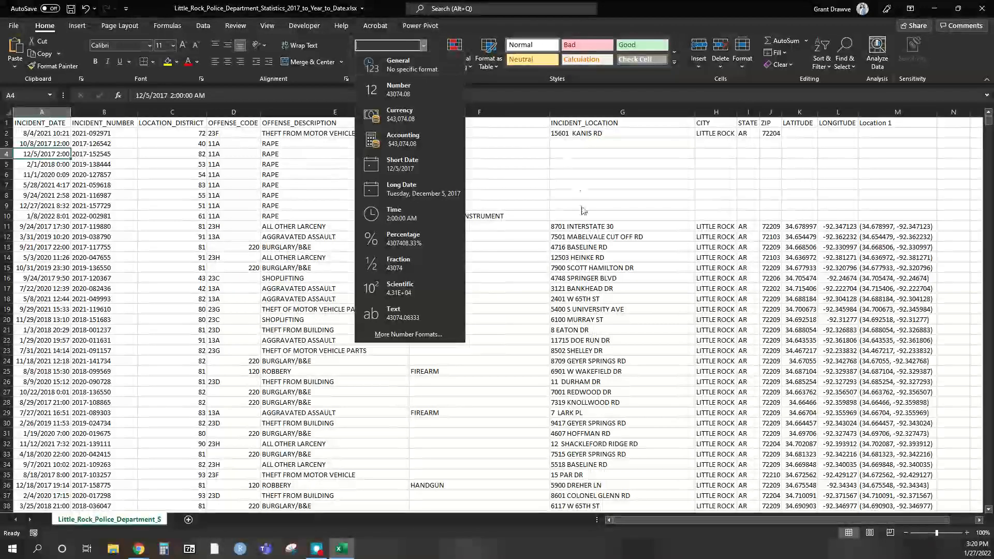
{"action": "left_click", "coordinate": [589, 246]}
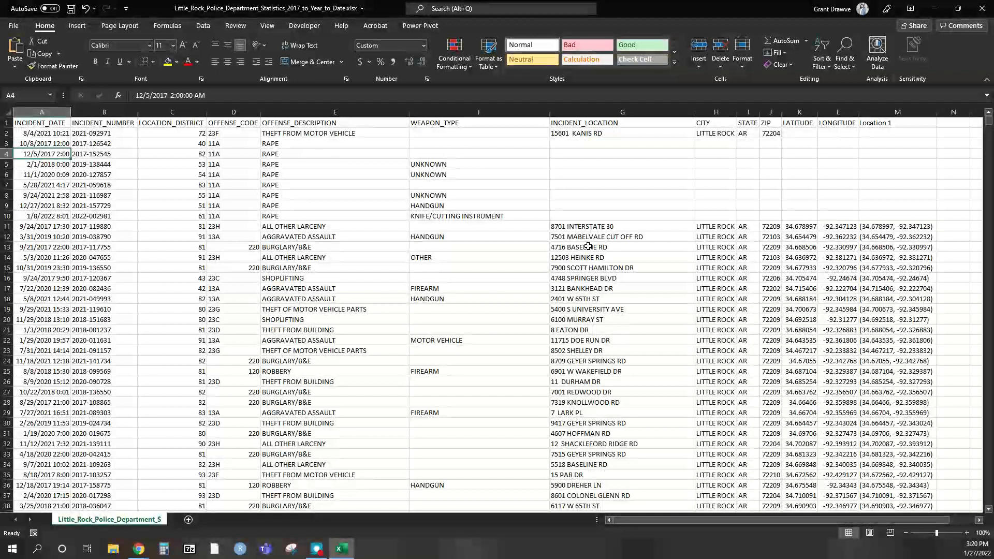
{"action": "left_click", "coordinate": [822, 54]}
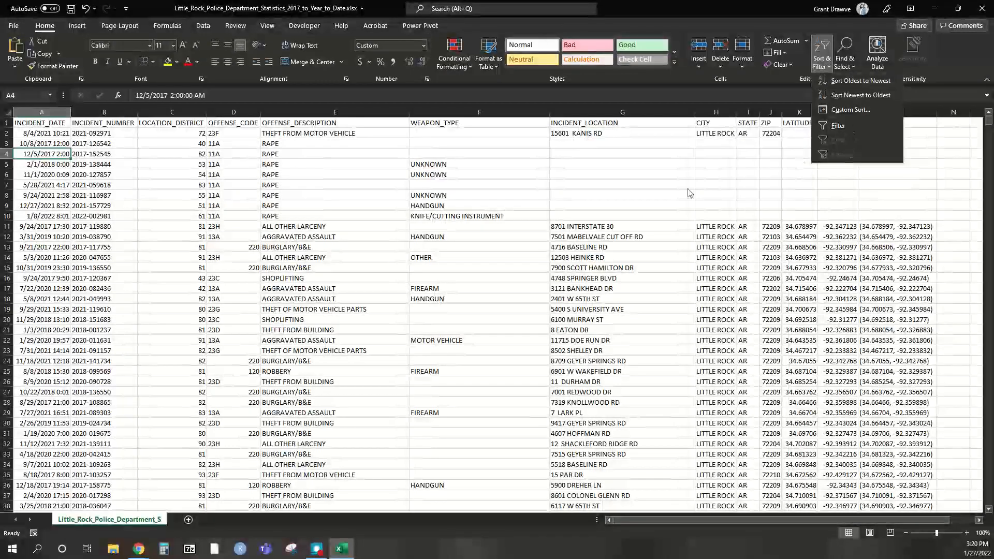
- Custom-sort the whole sheet by INCIDENT_DATE, newest to oldest, so 1/24/2022 comes first
{"action": "left_click", "coordinate": [297, 258]}
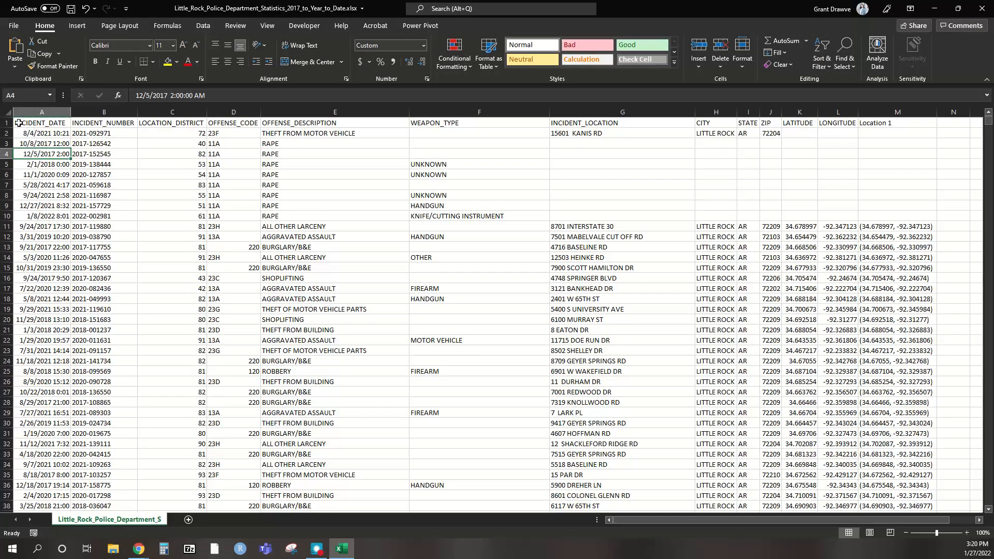
{"action": "left_click", "coordinate": [10, 113]}
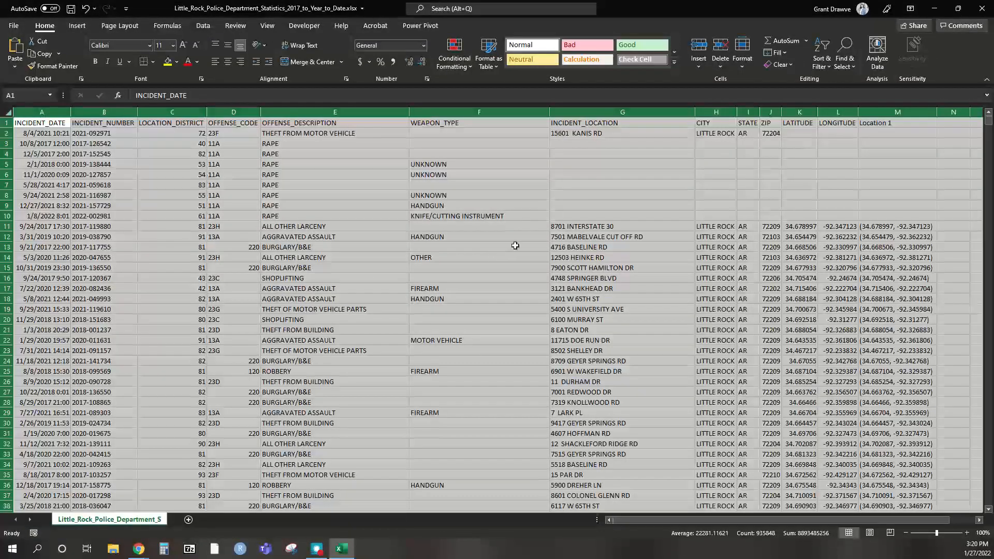
{"action": "left_click", "coordinate": [823, 54]}
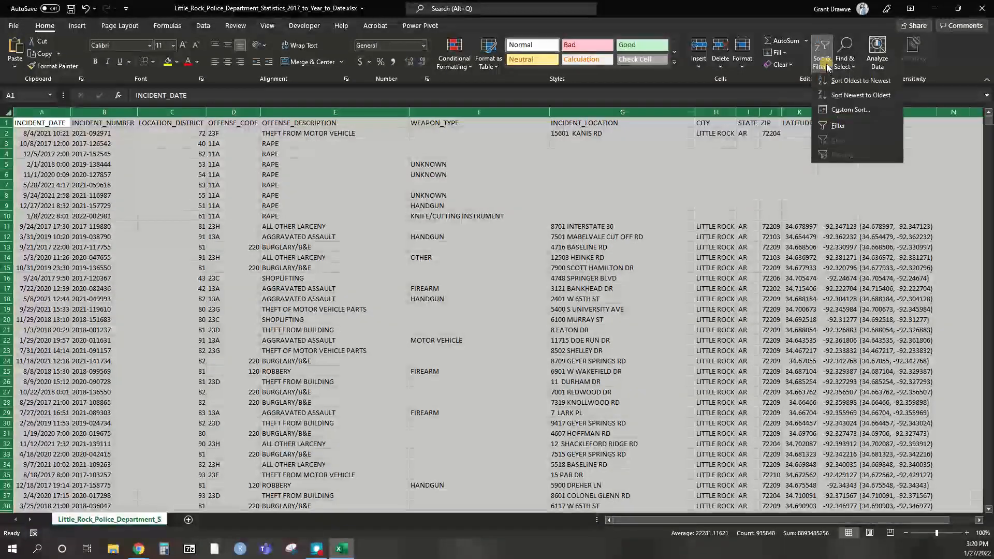
{"action": "left_click", "coordinate": [854, 109]}
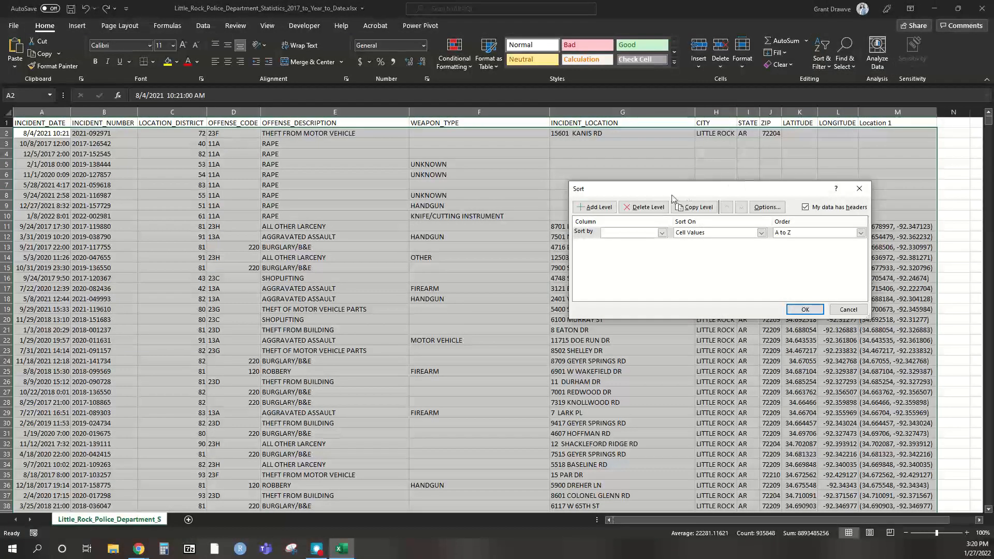
{"action": "left_click", "coordinate": [630, 233]}
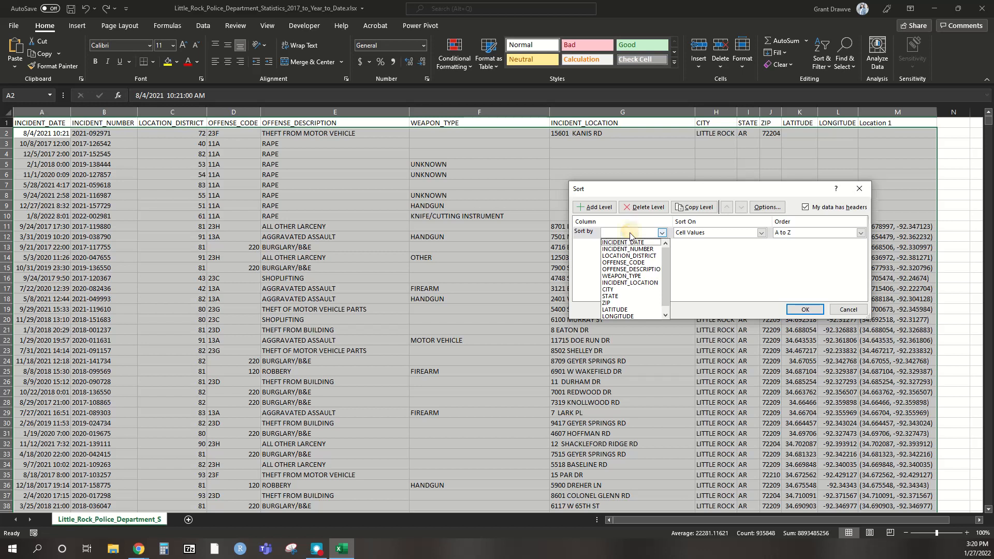
{"action": "left_click", "coordinate": [632, 241]}
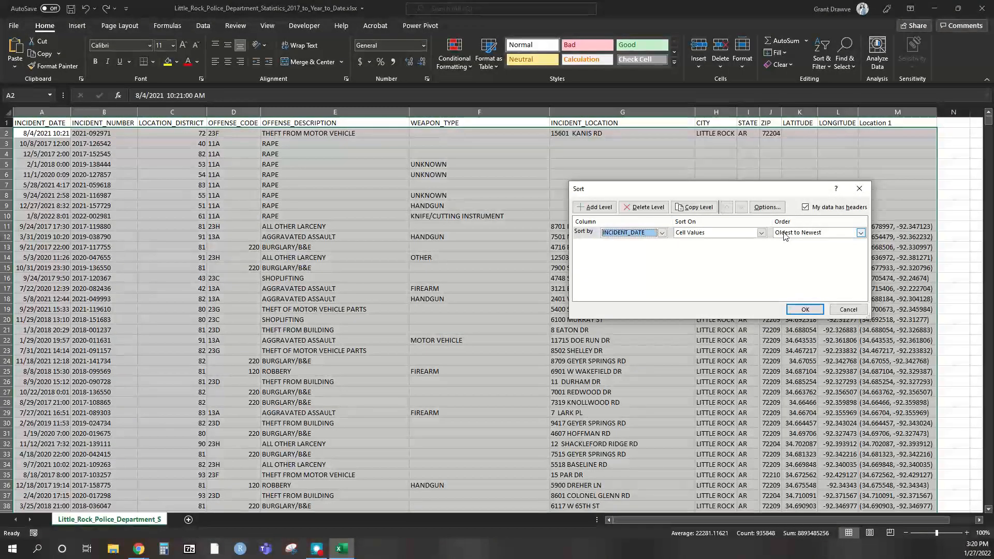
{"action": "left_click", "coordinate": [800, 233]}
{"action": "left_click", "coordinate": [803, 251]}
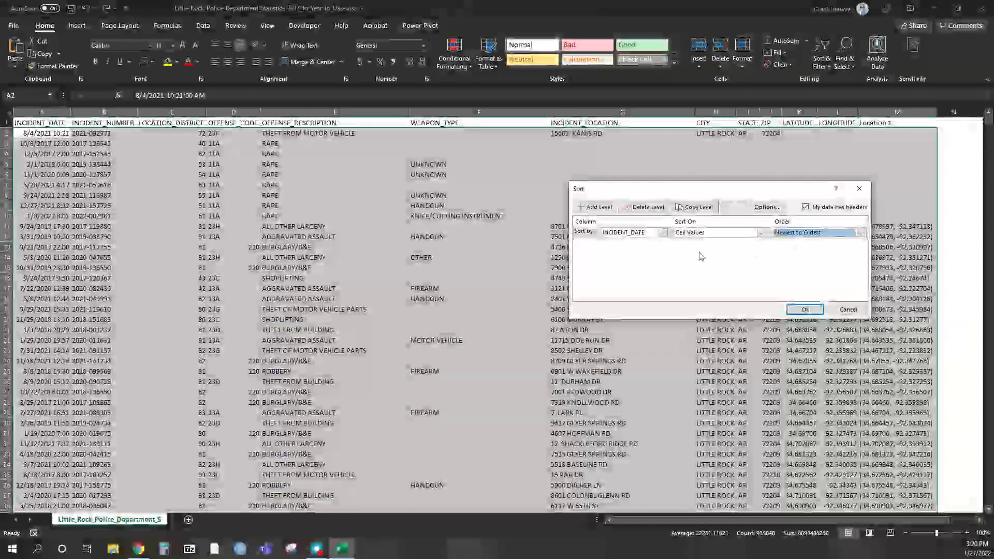
{"action": "left_click", "coordinate": [807, 310]}
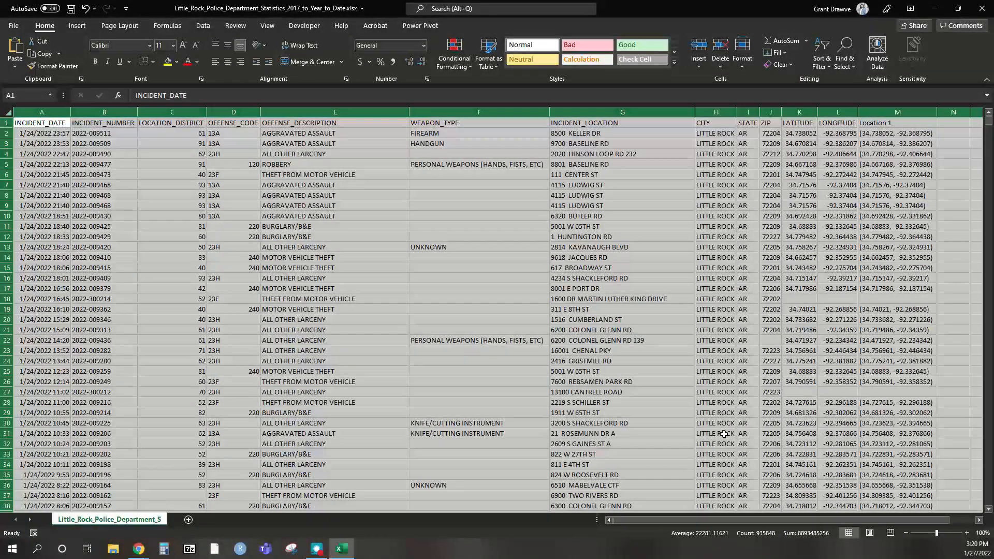
{"action": "left_click", "coordinate": [969, 553]}
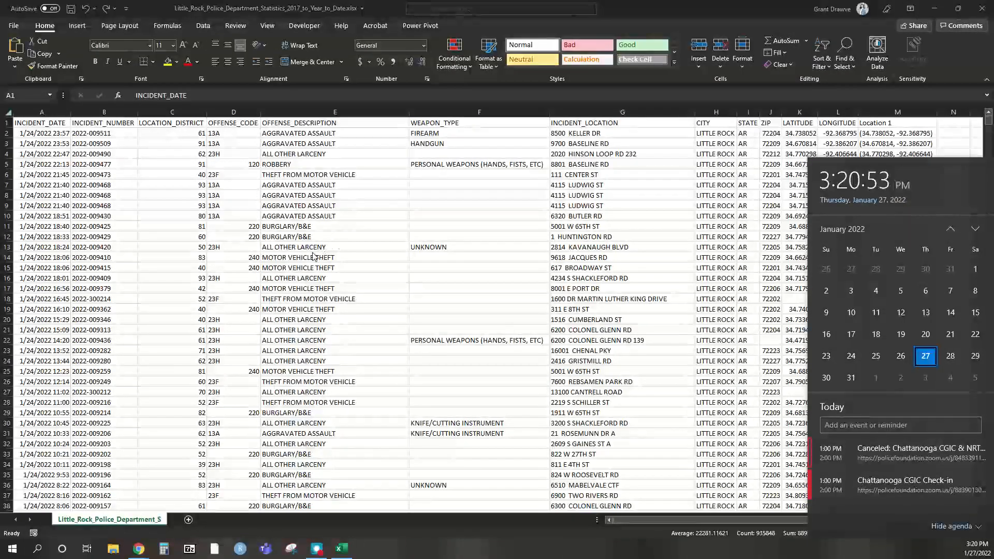
- Custom-sort the incident rows by OFFENSE_DESCRIPTION, A to Z
{"action": "left_click", "coordinate": [248, 215]}
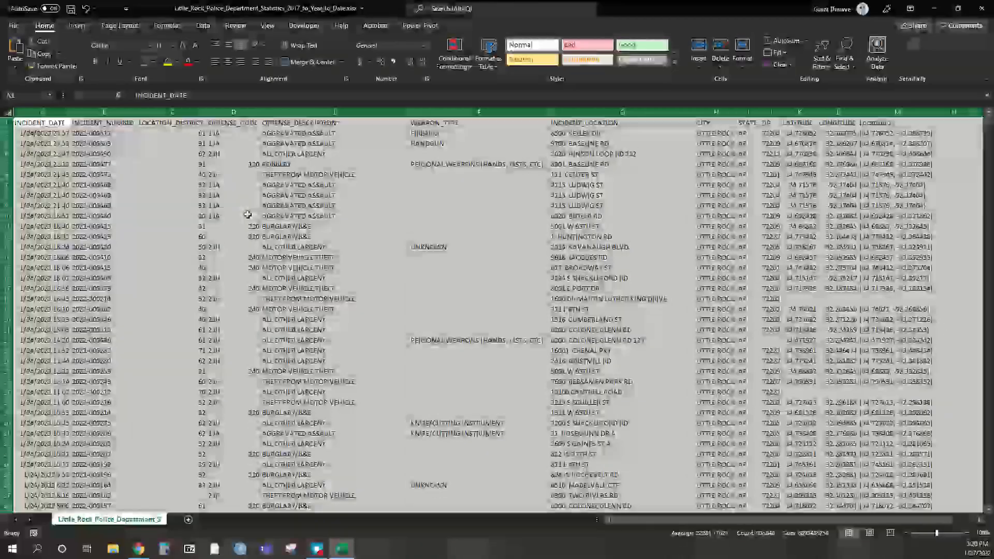
{"action": "left_click", "coordinate": [824, 68]}
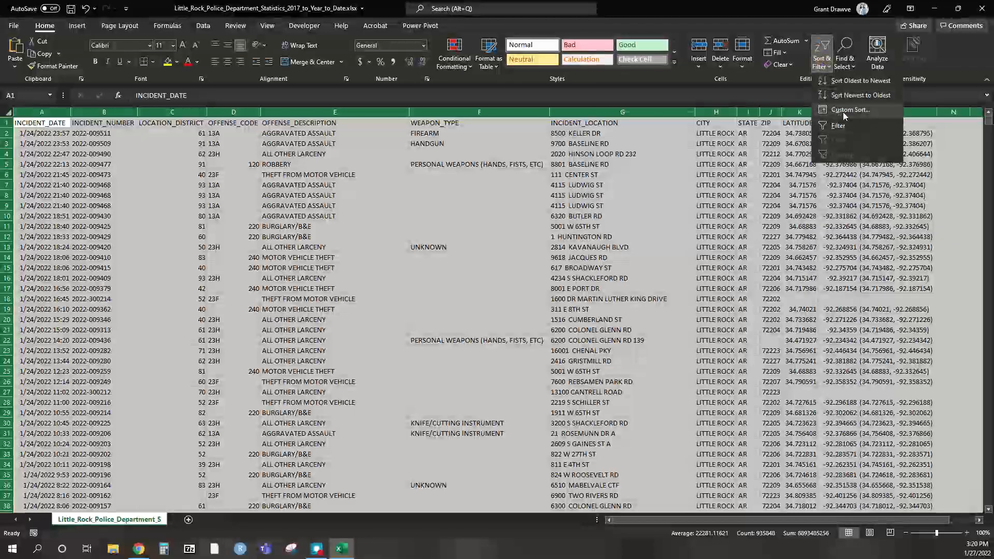
{"action": "left_click", "coordinate": [845, 113]}
{"action": "left_click", "coordinate": [661, 234]}
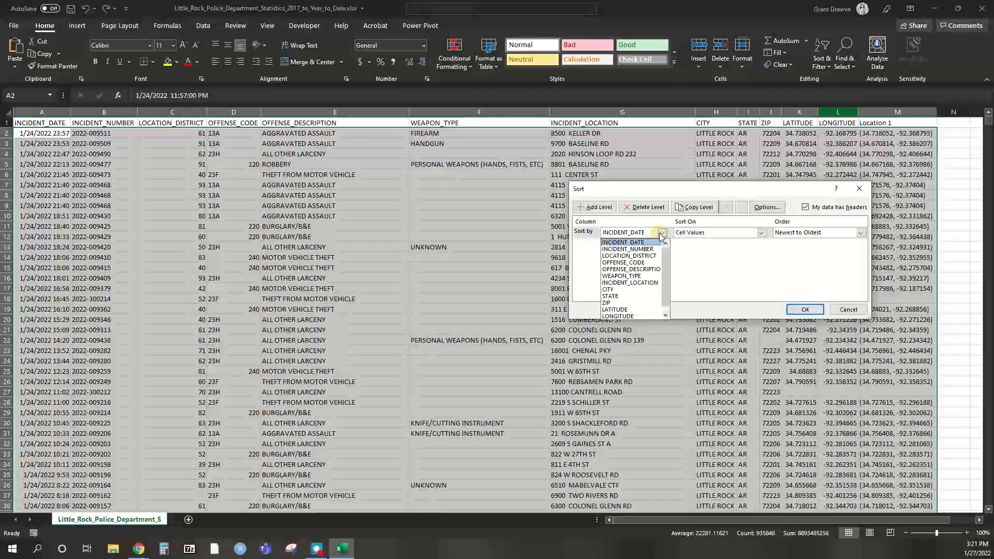
{"action": "left_click", "coordinate": [651, 269]}
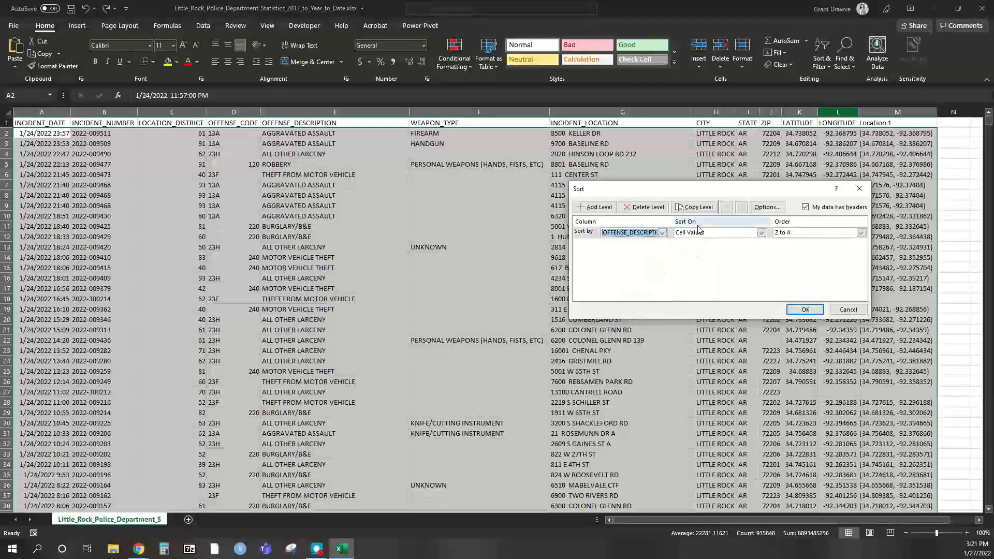
{"action": "left_click", "coordinate": [789, 233]}
{"action": "left_click", "coordinate": [787, 240]}
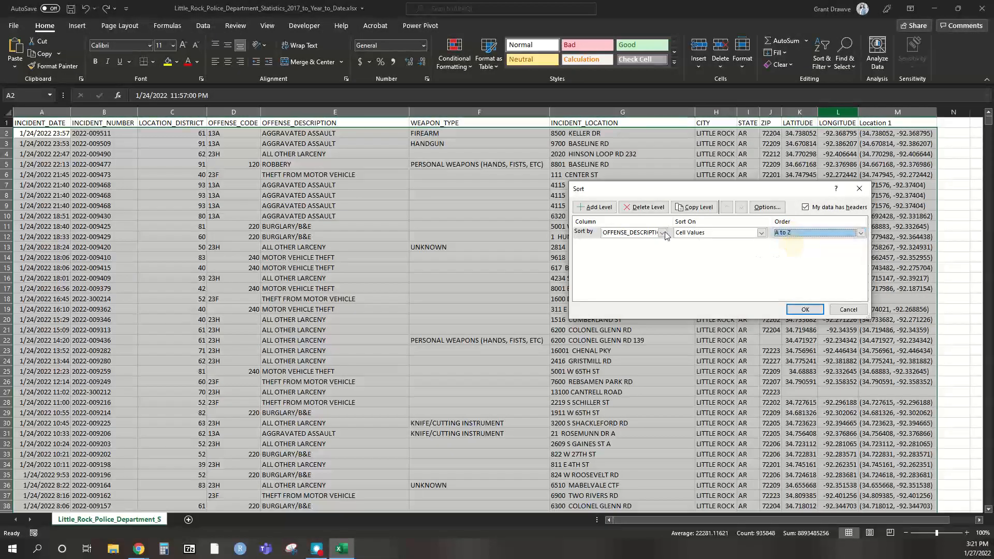
{"action": "left_click", "coordinate": [805, 310]}
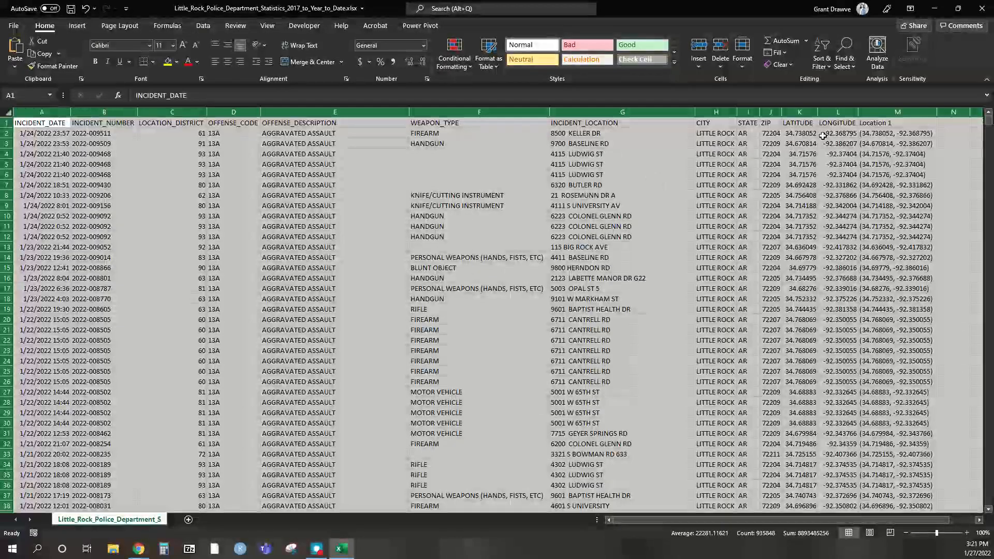
- Turn on header filters and show only WEAPON_TYPE FIREARM rows, 4352 of 77370
{"action": "left_click", "coordinate": [827, 67]}
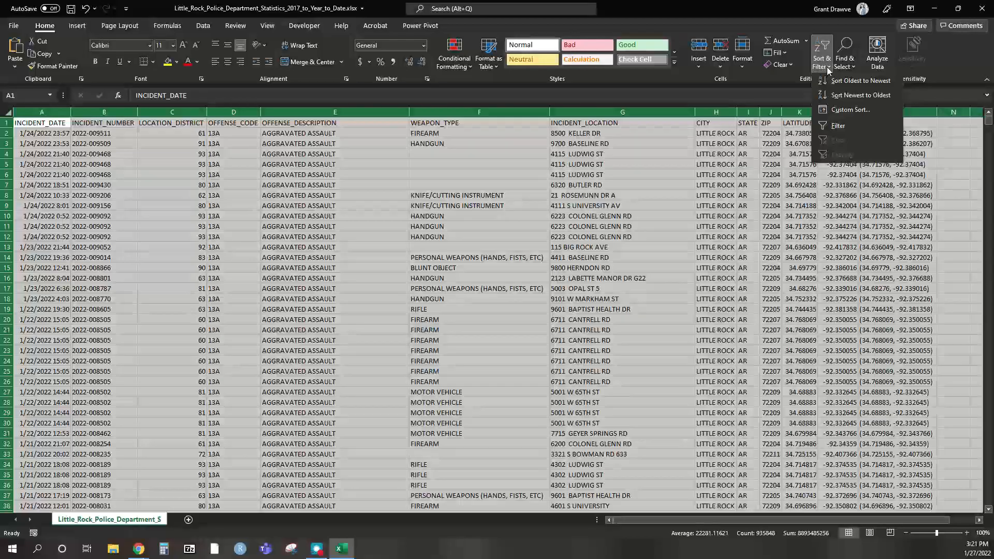
{"action": "left_click", "coordinate": [857, 127]}
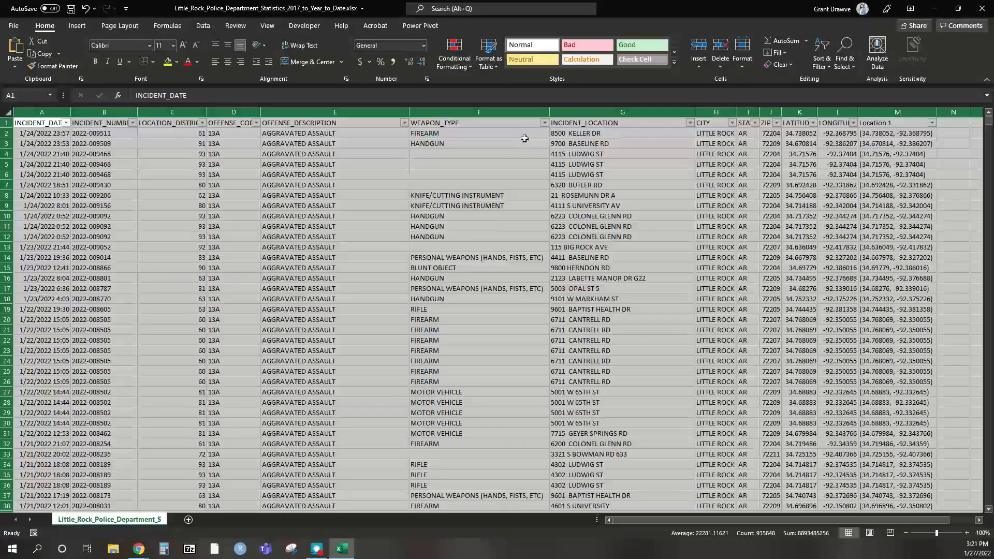
{"action": "left_click", "coordinate": [545, 123]}
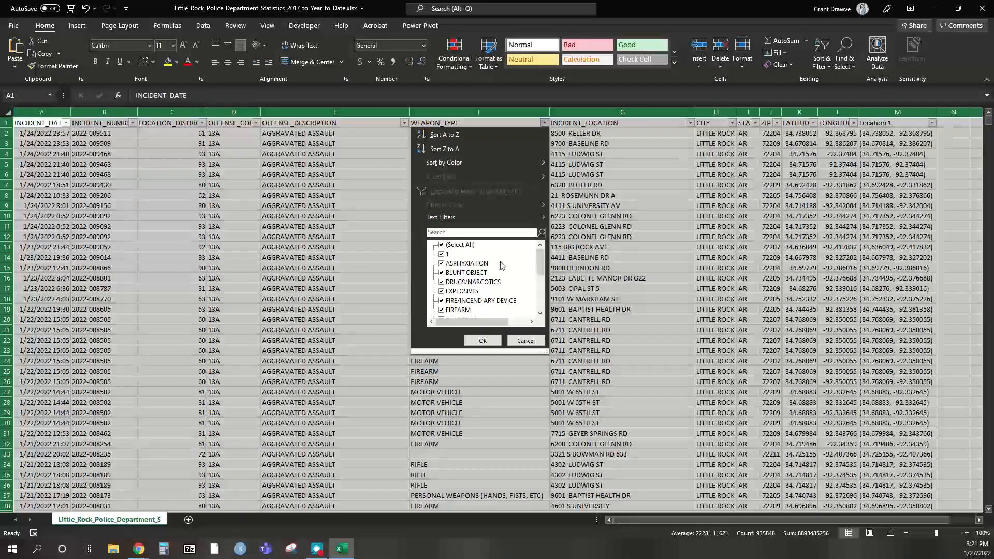
{"action": "left_click_drag", "start_coordinate": [548, 352], "coordinate": [678, 476]}
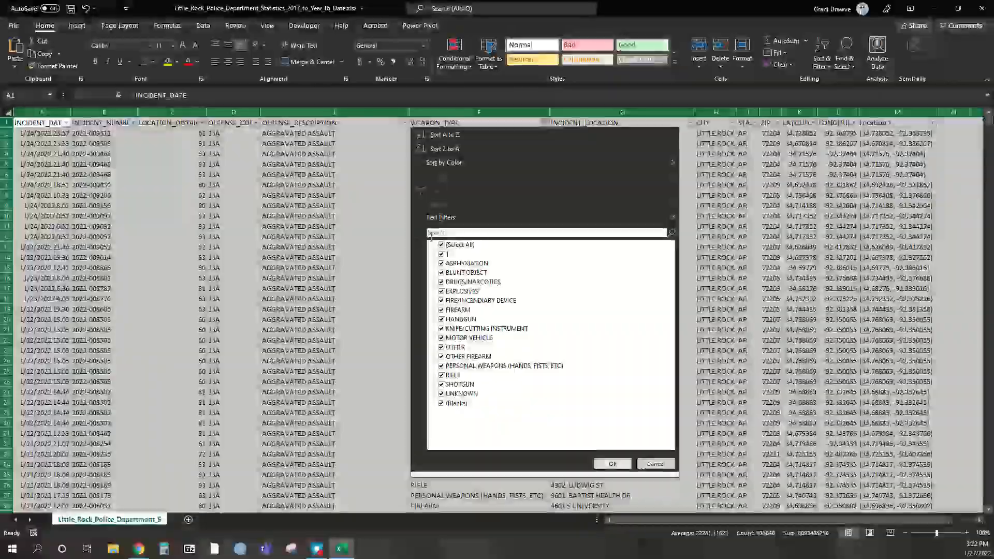
{"action": "left_click", "coordinate": [450, 232]}
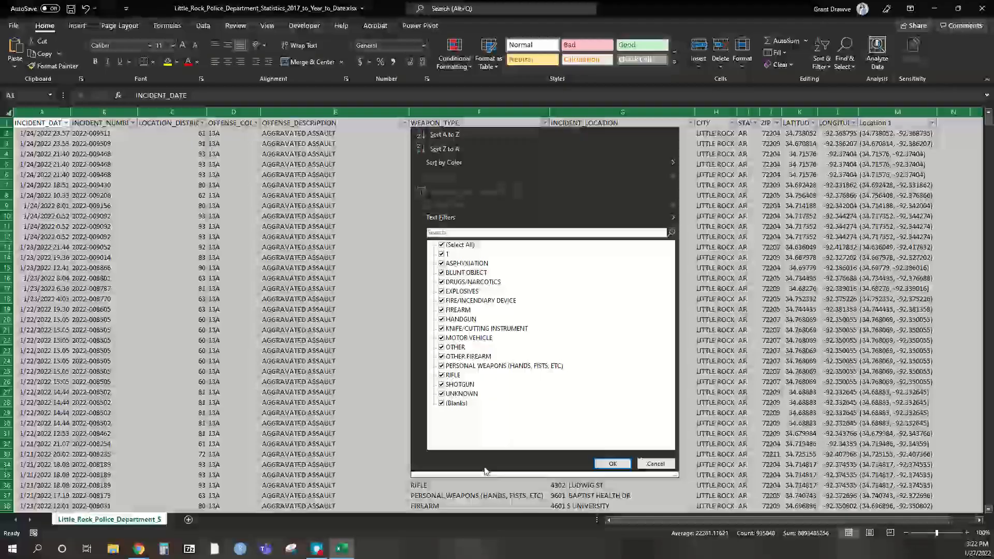
{"action": "left_click", "coordinate": [457, 245]}
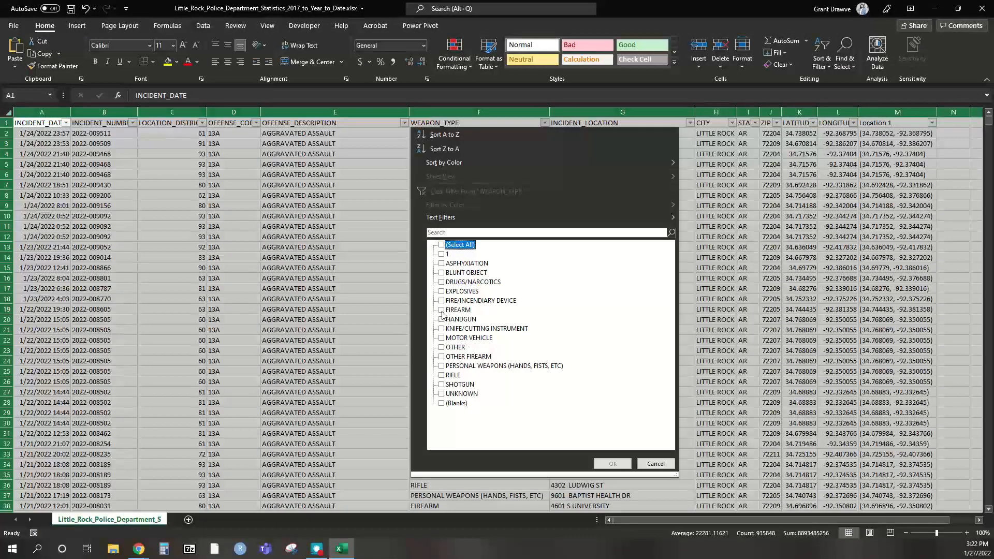
{"action": "left_click", "coordinate": [442, 311]}
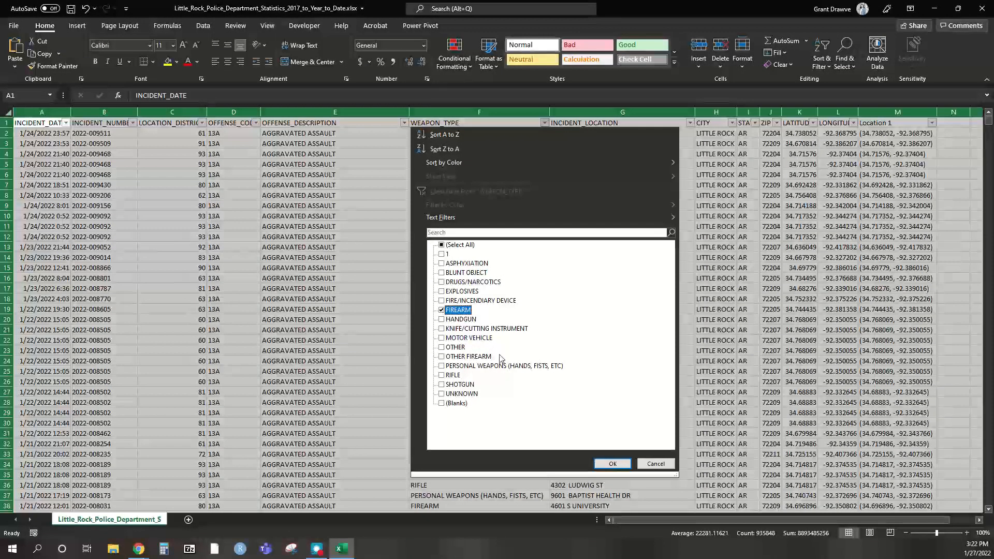
{"action": "left_click", "coordinate": [611, 464]}
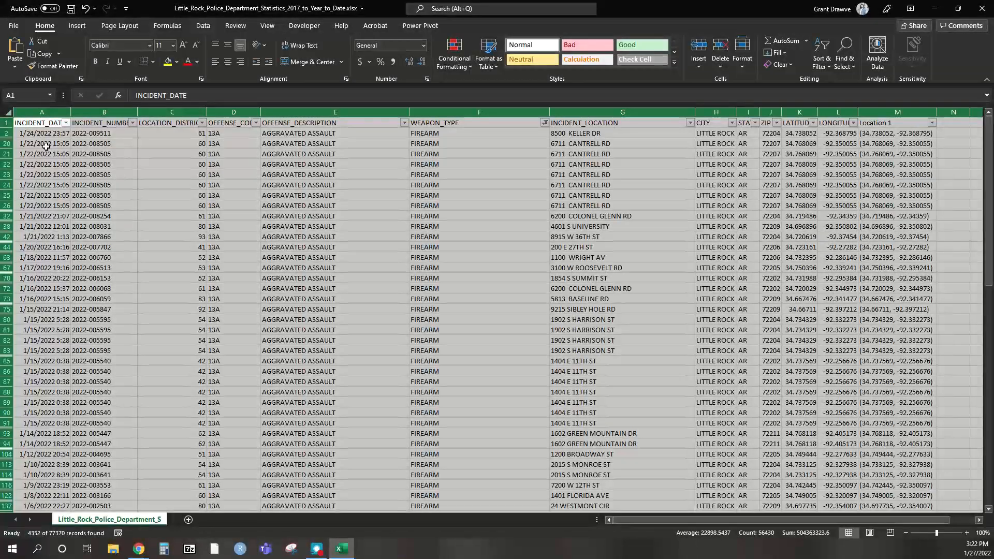
- Copy the filtered firearm rows with headers from A1 and add a new blank Sheet1
{"action": "left_click", "coordinate": [33, 121]}
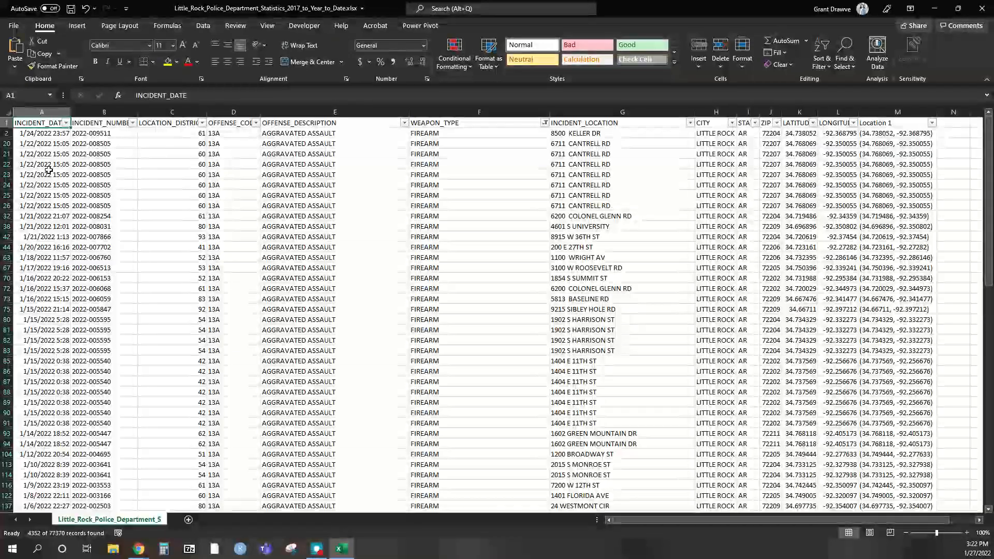
{"action": "key", "text": "ctrl+shift+Right"}
{"action": "key", "text": "ctrl+shift+Down"}
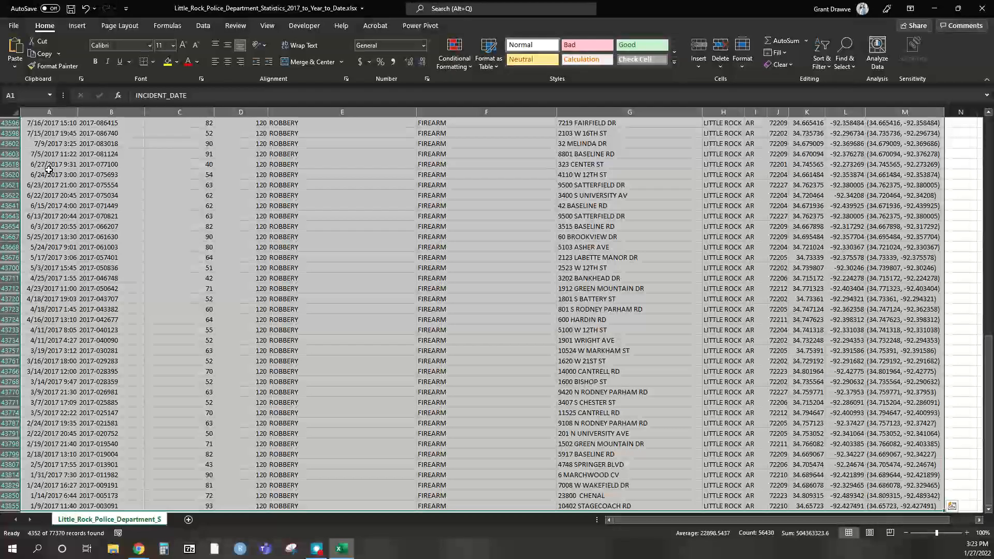
{"action": "key", "text": "ctrl+c"}
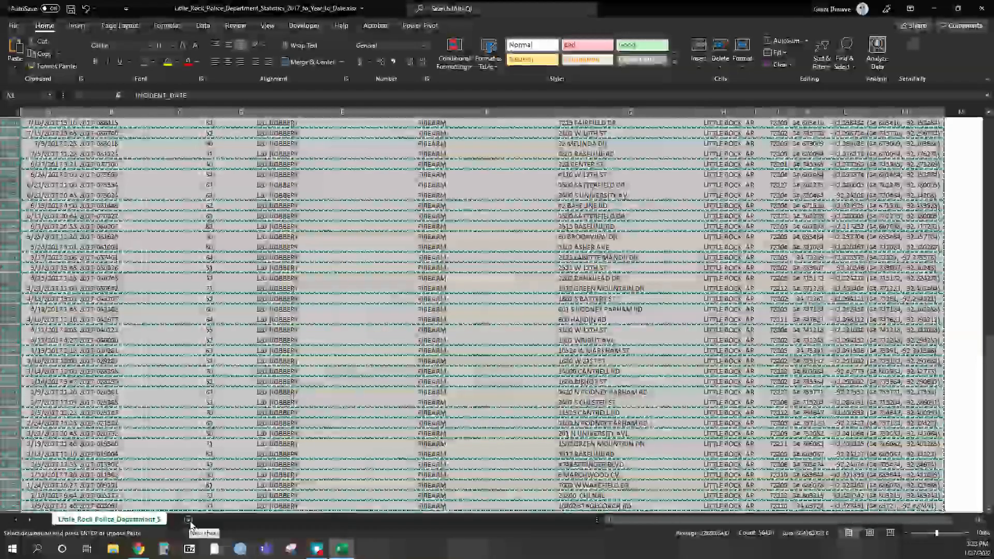
{"action": "left_click", "coordinate": [190, 520]}
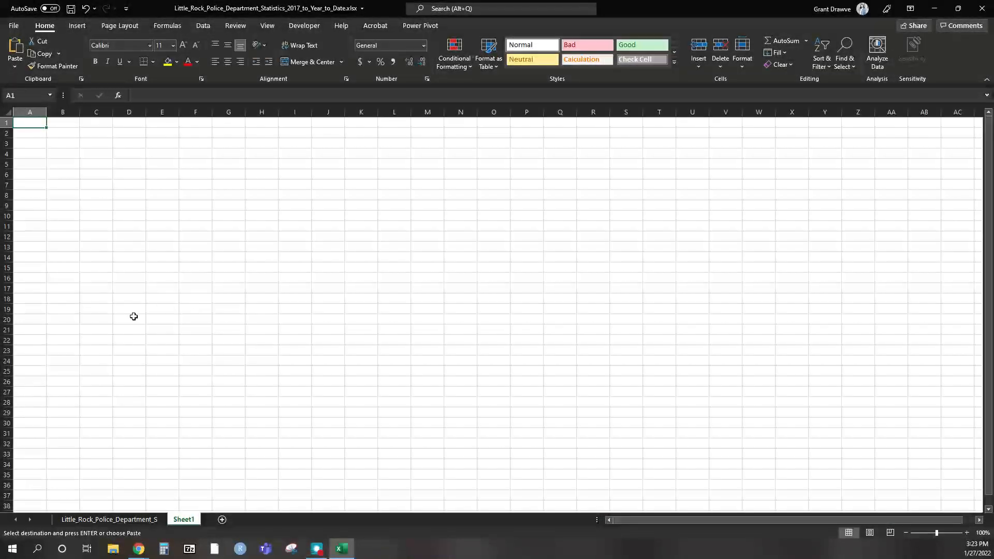
- Paste the copied FIREARM incident rows into Sheet1 and auto-fit every column
{"action": "key", "text": "ctrl+v"}
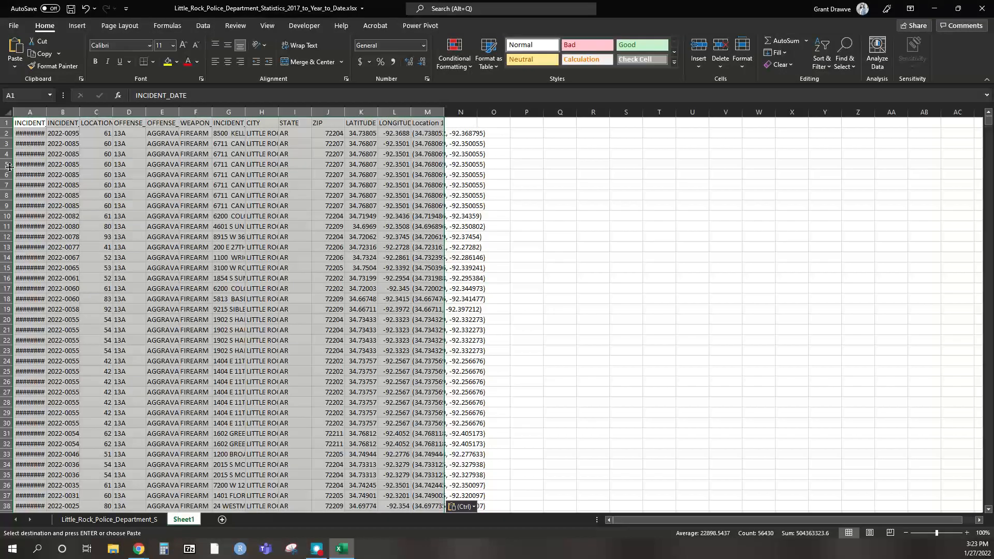
{"action": "double_click", "coordinate": [46, 112]}
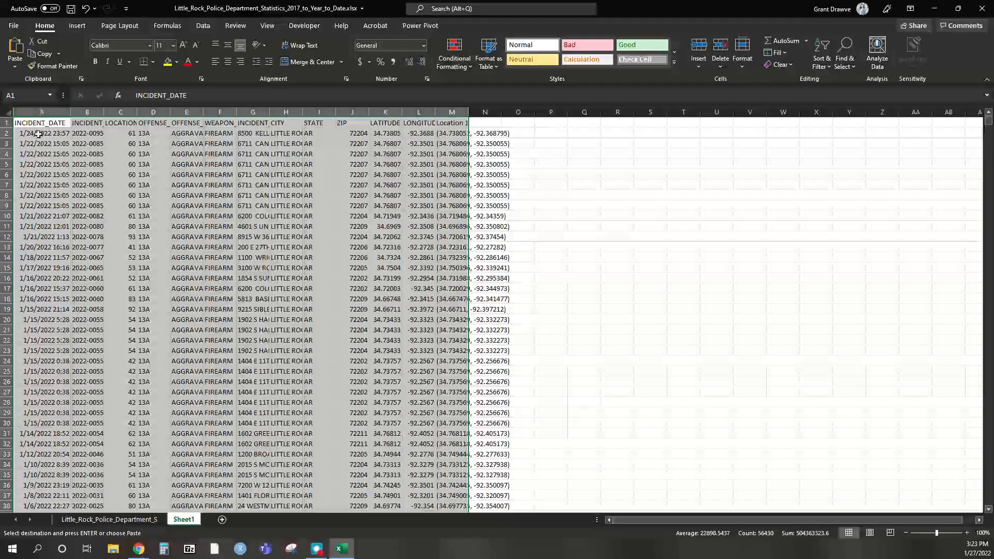
{"action": "left_click", "coordinate": [8, 111]}
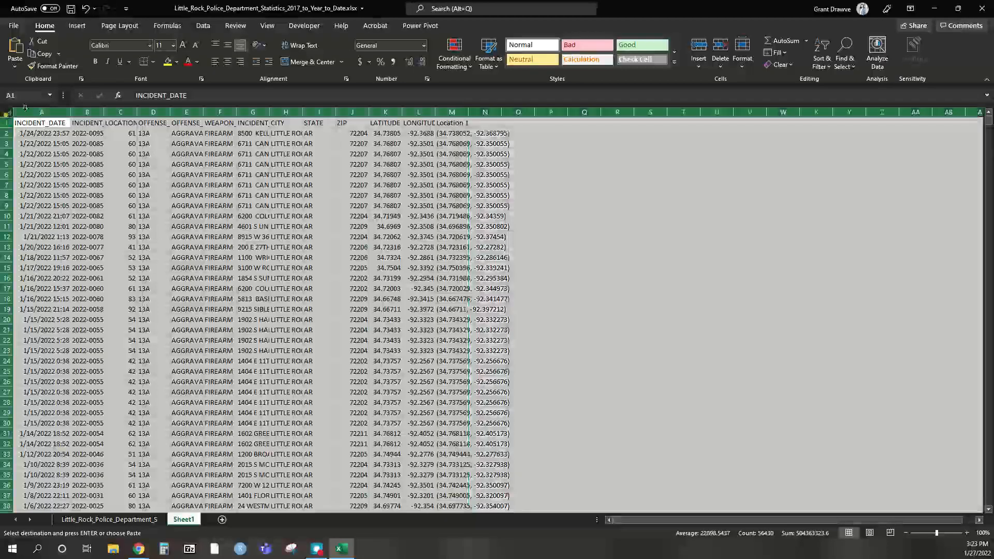
{"action": "double_click", "coordinate": [70, 113]}
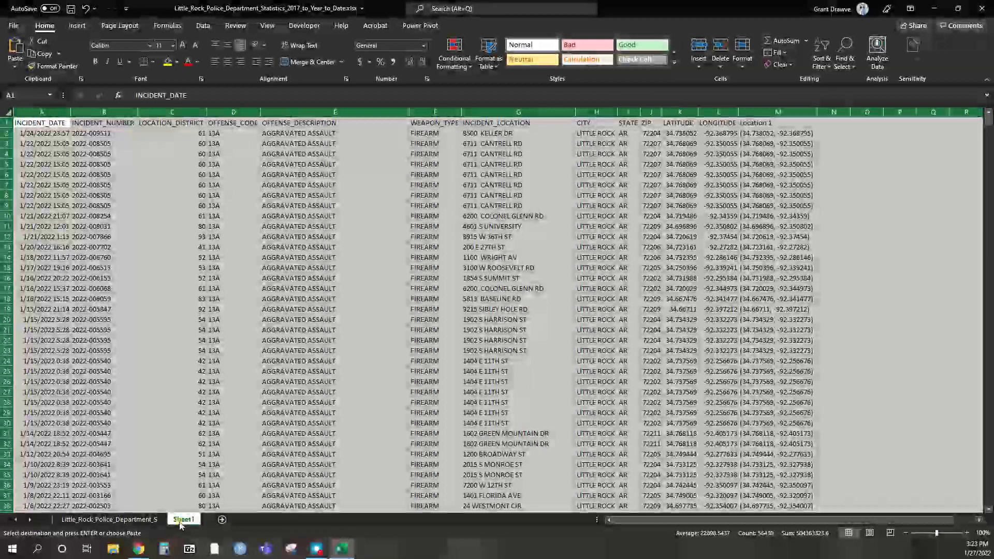
- Rename Sheet1 to Firearm_Crime
{"action": "double_click", "coordinate": [180, 522]}
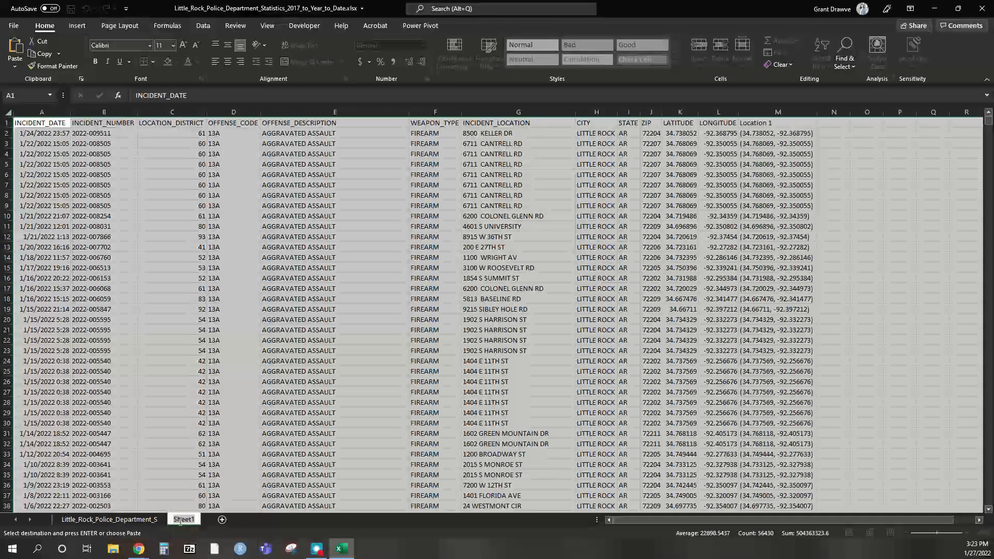
{"action": "type", "text": "irearm_Crime"}
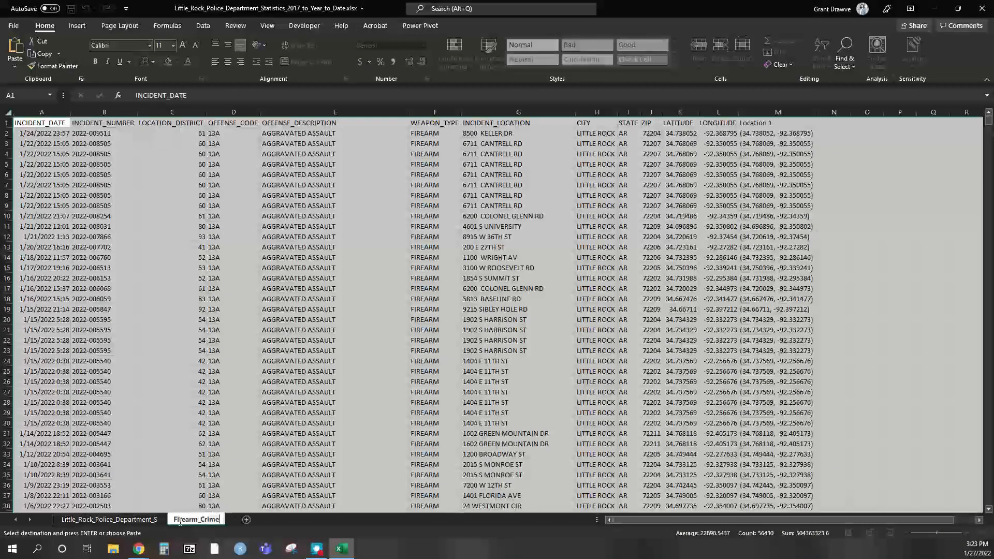
{"action": "key", "text": "Return"}
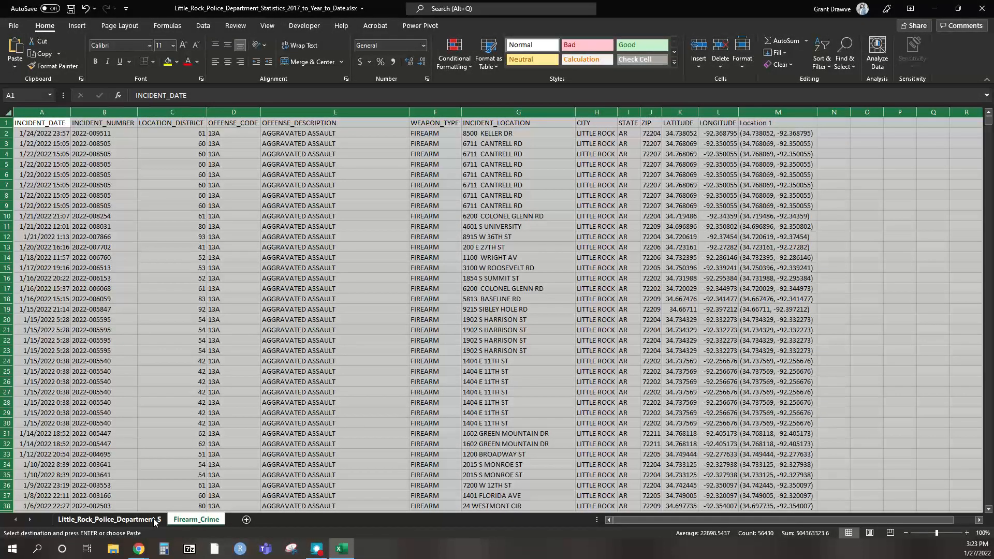
- On the original police sheet, clear the FIREARM filter and remove the filter arrows
{"action": "left_click", "coordinate": [153, 520]}
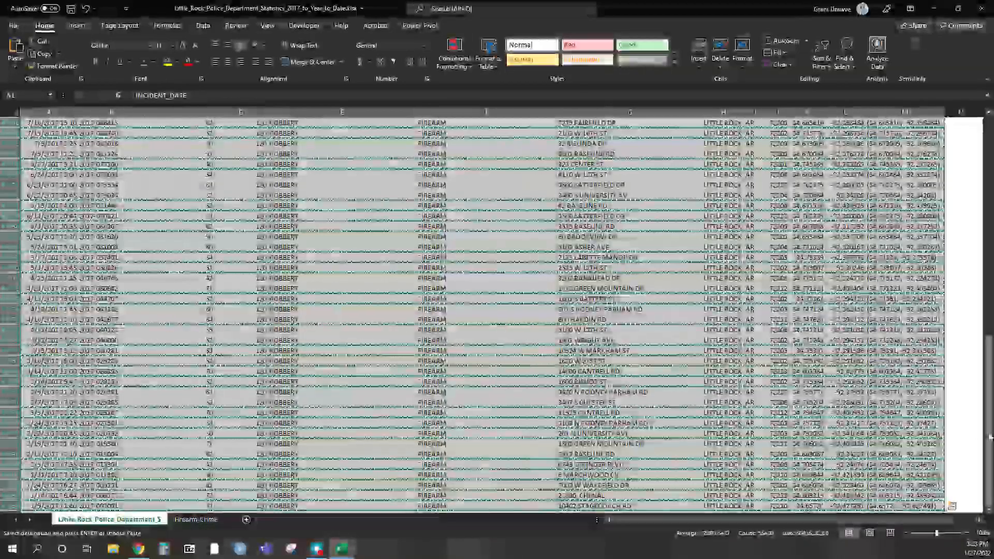
{"action": "left_click_drag", "start_coordinate": [988, 432], "coordinate": [989, 123]}
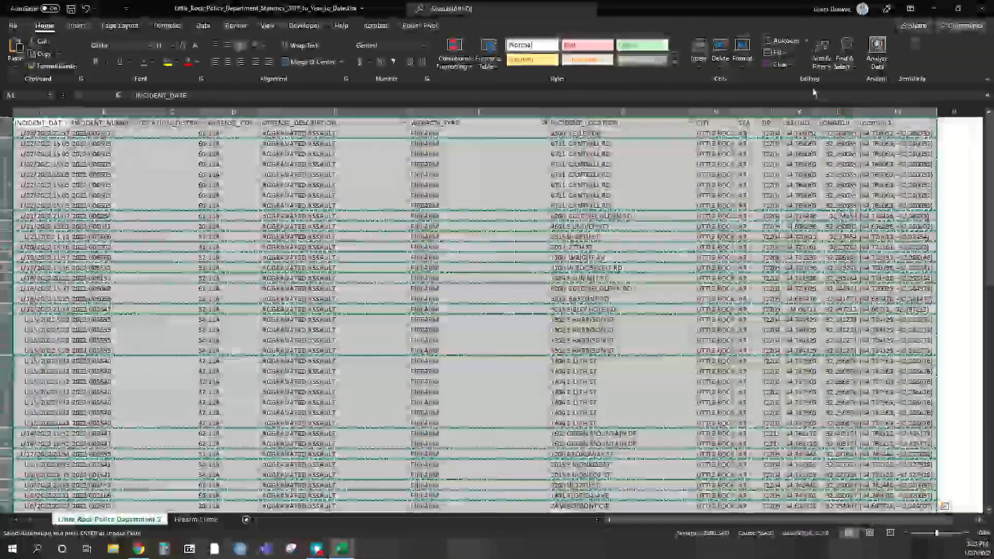
{"action": "left_click", "coordinate": [825, 69]}
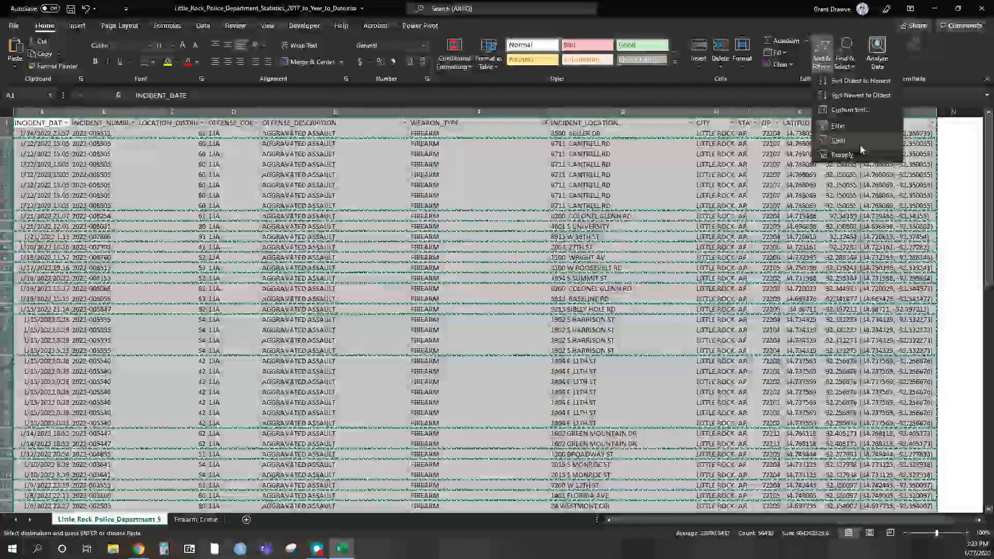
{"action": "left_click", "coordinate": [859, 145]}
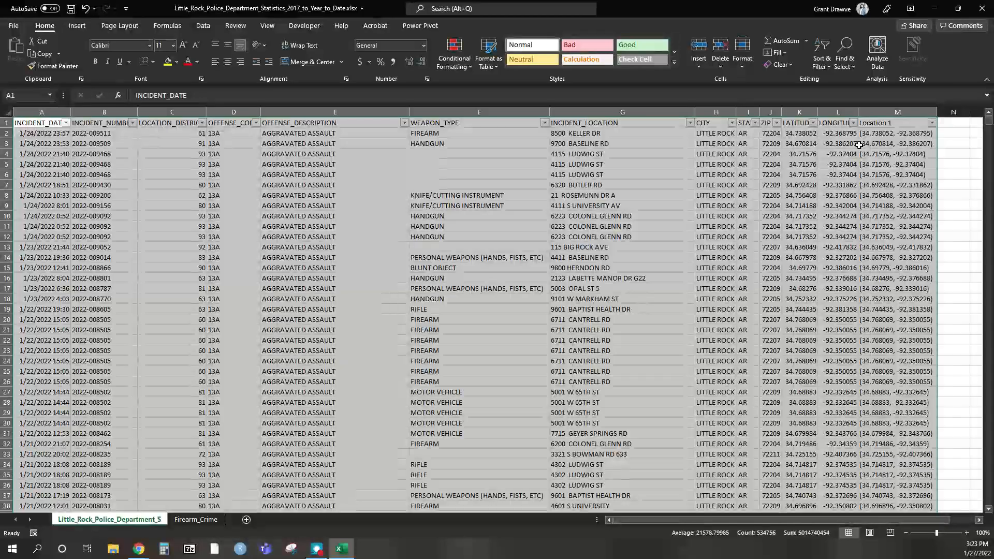
{"action": "left_click", "coordinate": [826, 64]}
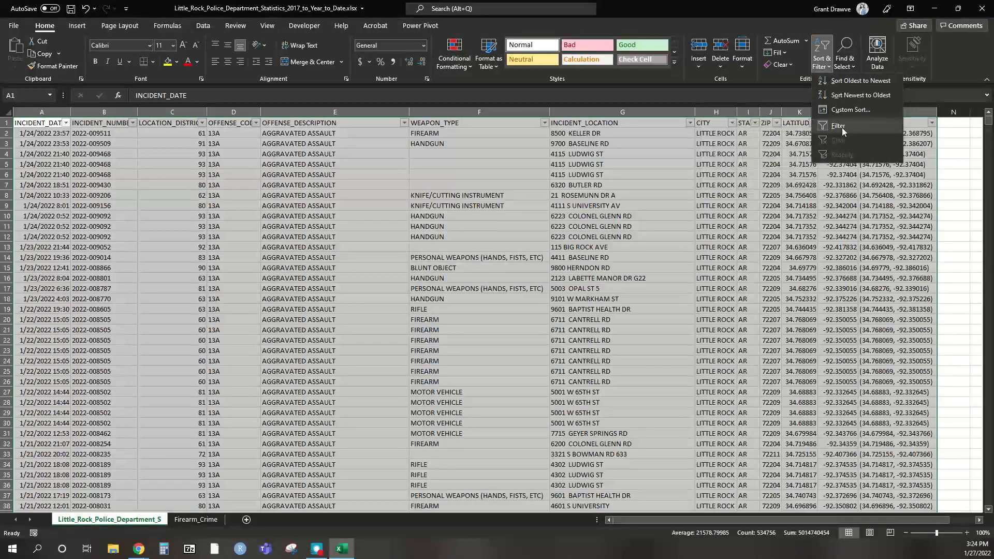
{"action": "left_click", "coordinate": [843, 132]}
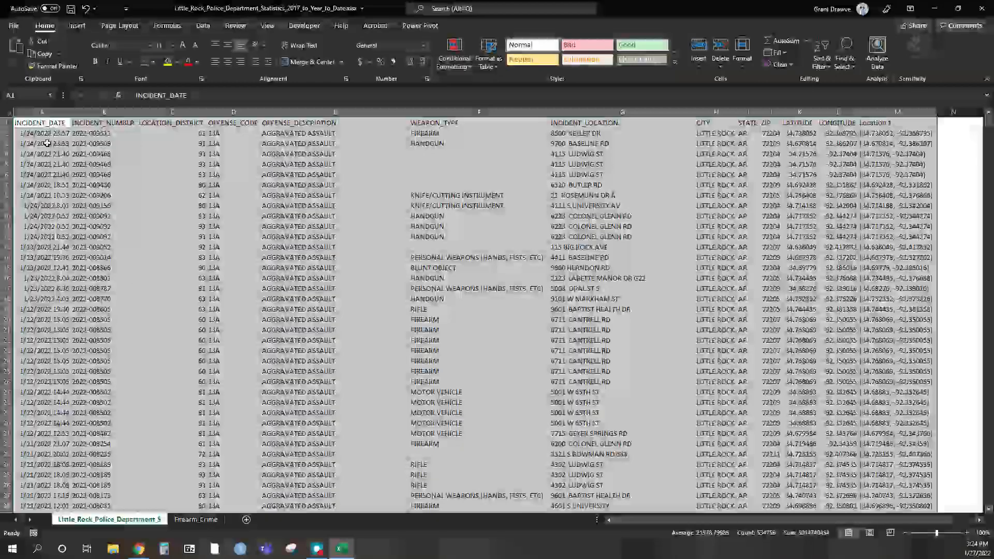
- Insert three empty columns at column B, right after INCIDENT_DATE
{"action": "left_click", "coordinate": [94, 112]}
{"action": "right_click", "coordinate": [93, 112]}
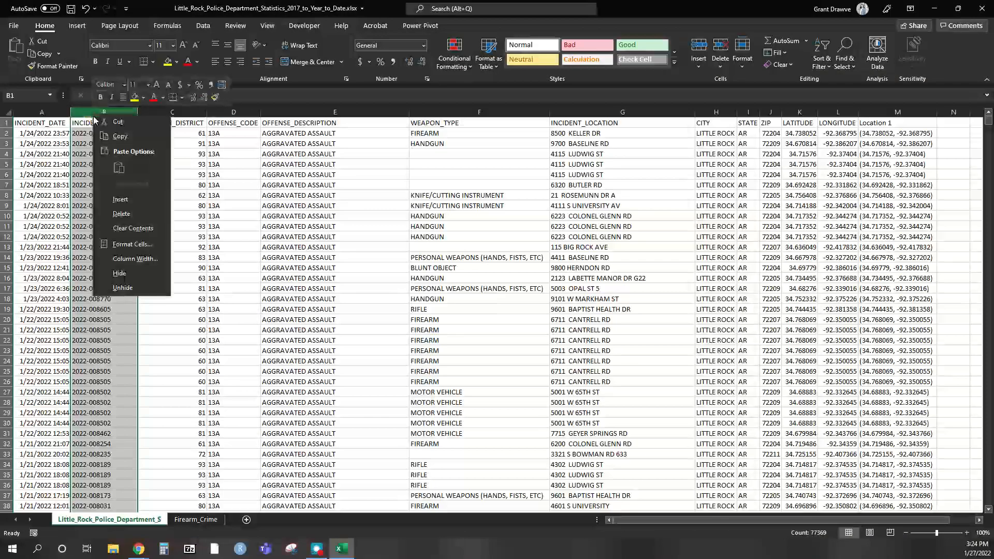
{"action": "left_click", "coordinate": [128, 202]}
{"action": "right_click", "coordinate": [98, 116]}
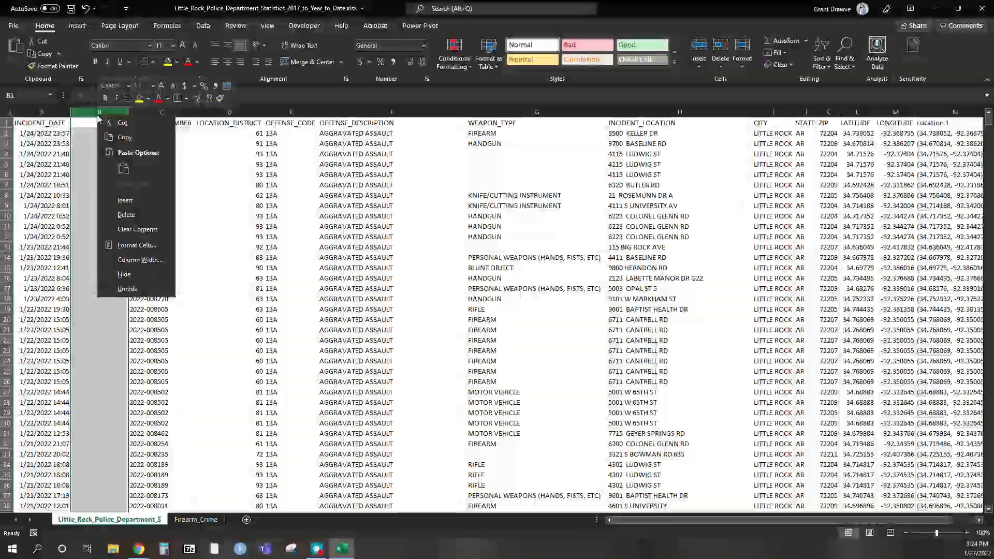
{"action": "left_click", "coordinate": [137, 201]}
{"action": "right_click", "coordinate": [109, 114]}
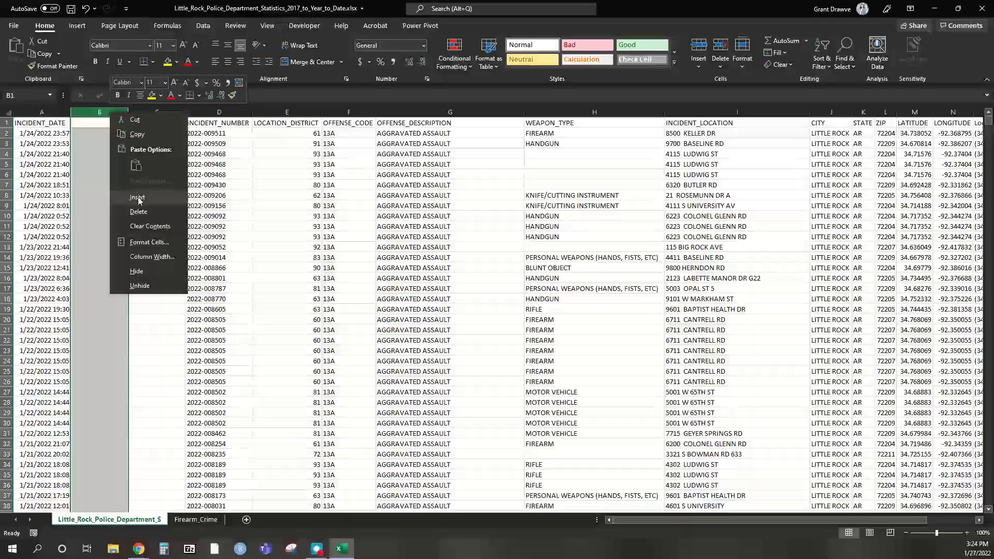
{"action": "left_click", "coordinate": [138, 197]}
{"action": "left_click", "coordinate": [102, 183]}
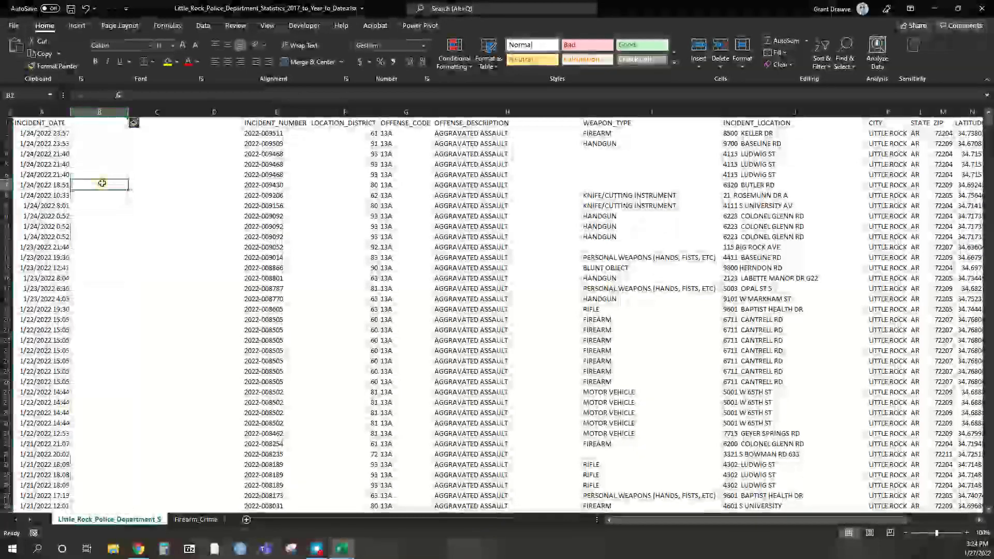
{"action": "left_click", "coordinate": [149, 171]}
{"action": "left_click", "coordinate": [138, 146]}
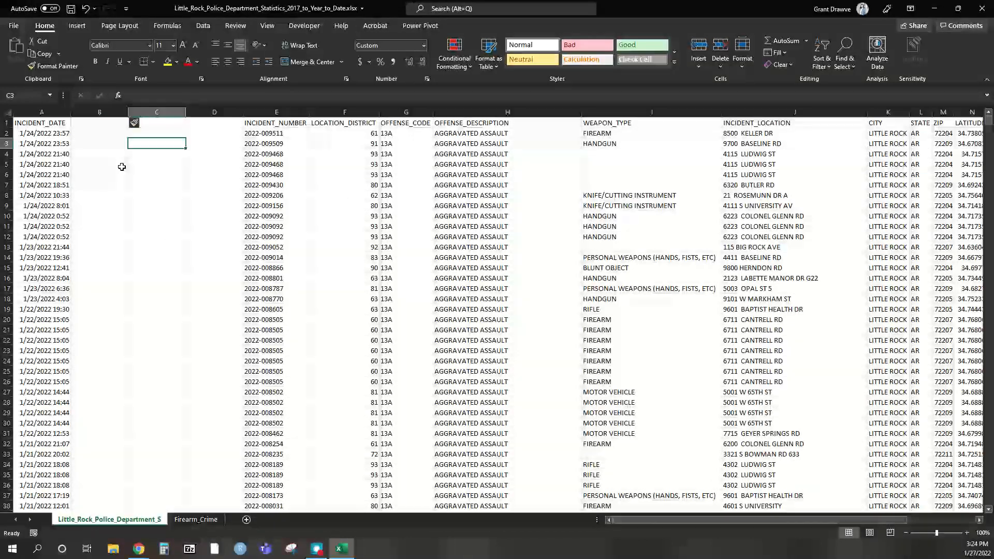
{"action": "left_click", "coordinate": [101, 227]}
{"action": "left_click", "coordinate": [207, 257]}
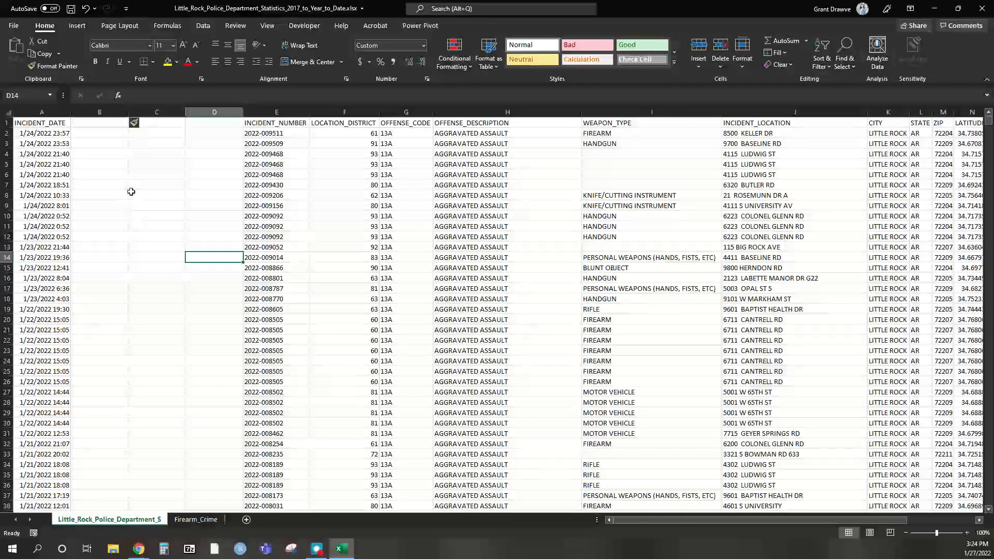
{"action": "left_click", "coordinate": [93, 227]}
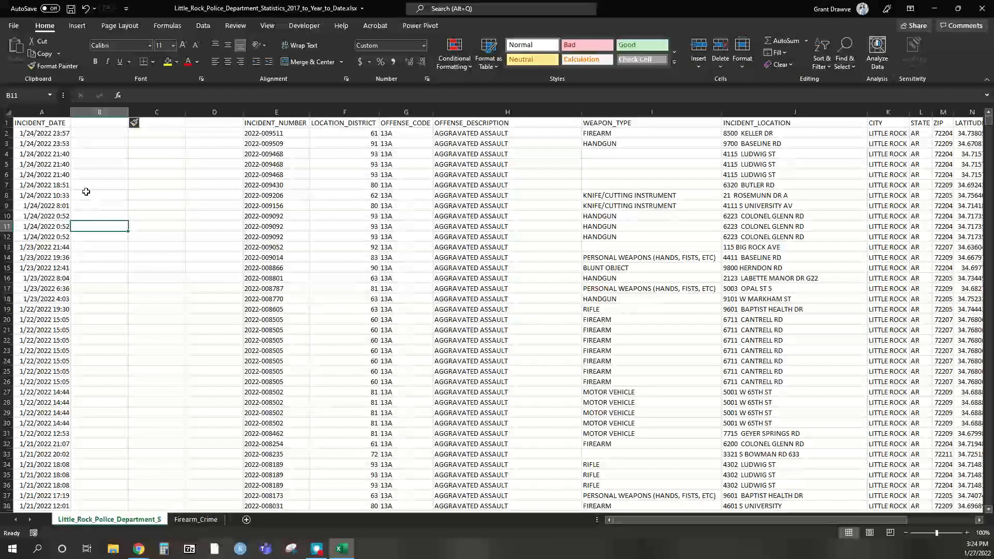
- Apply the General number format to the new columns B–D
{"action": "left_click_drag", "start_coordinate": [99, 111], "coordinate": [228, 112]}
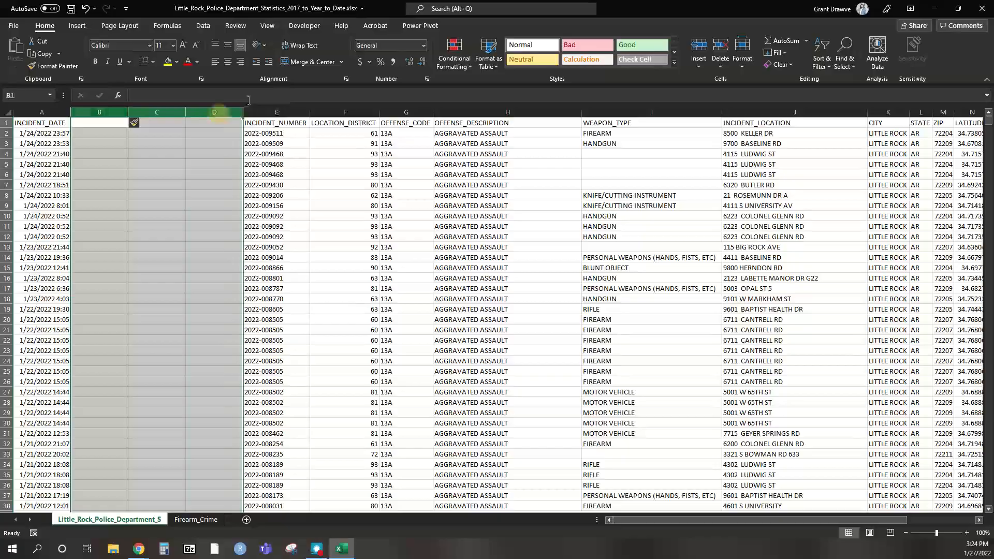
{"action": "left_click", "coordinate": [424, 46]}
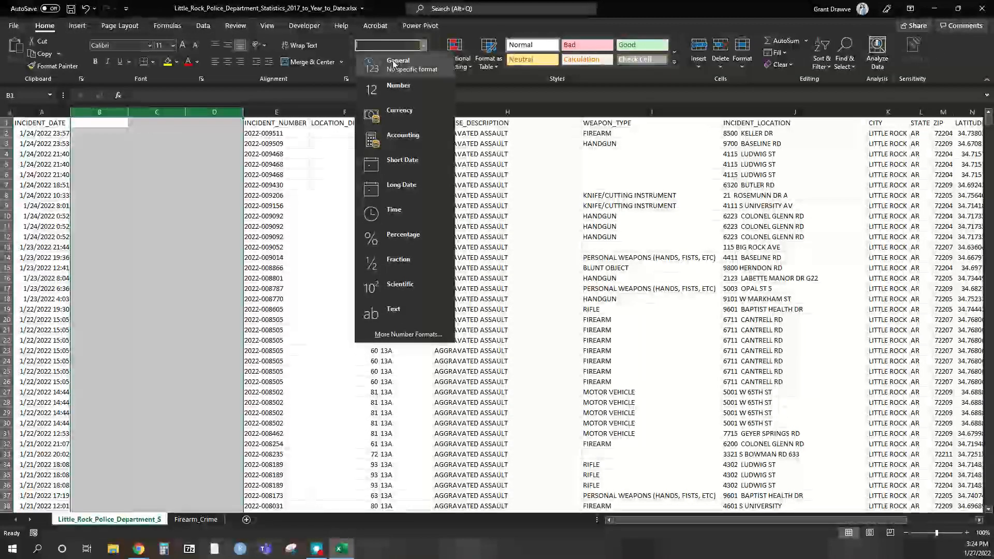
{"action": "left_click", "coordinate": [393, 64]}
{"action": "left_click", "coordinate": [110, 249]}
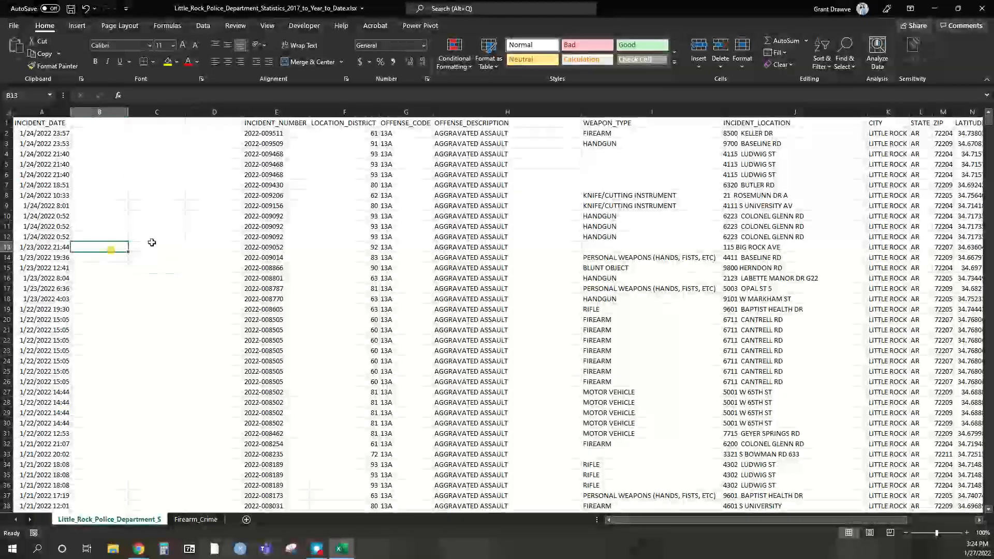
{"action": "left_click", "coordinate": [223, 247]}
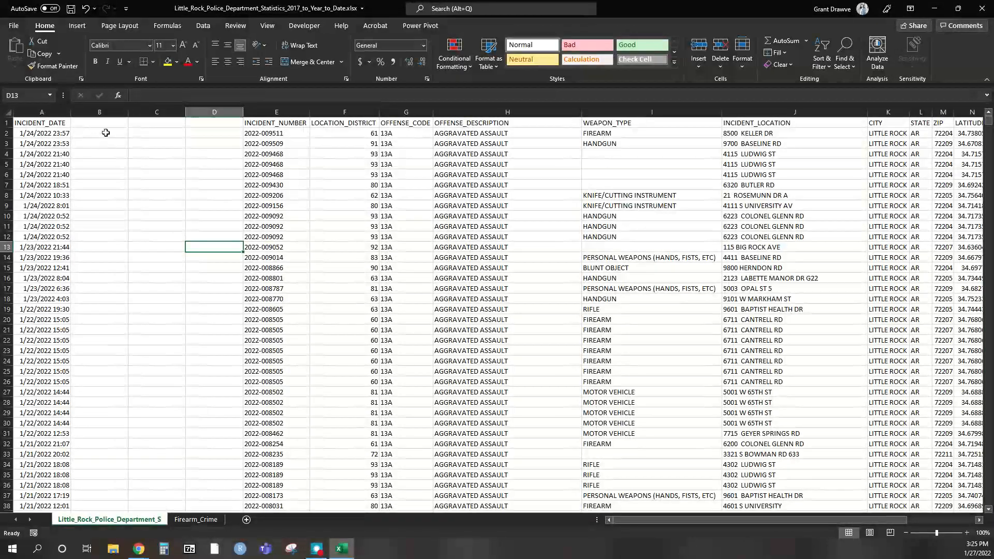
- Head column D 'Hour' and enter =HOUR(A2) in D2, which returns 23
{"action": "left_click", "coordinate": [222, 124]}
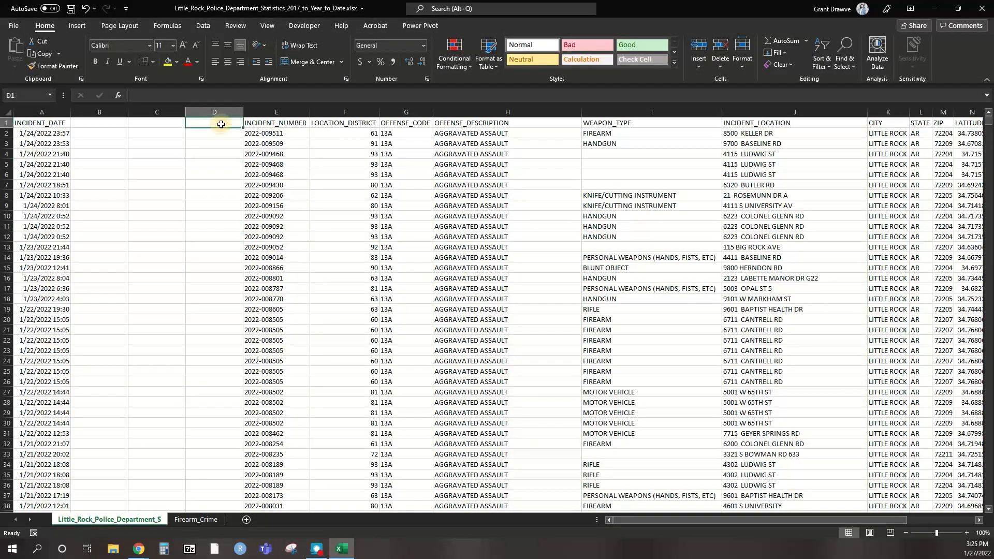
{"action": "type", "text": "Hour"}
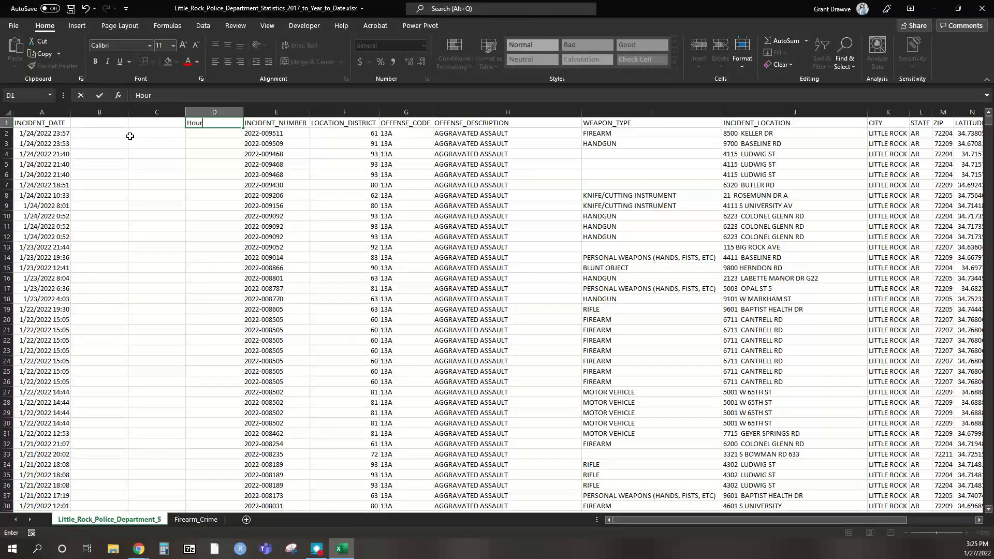
{"action": "key", "text": "Return"}
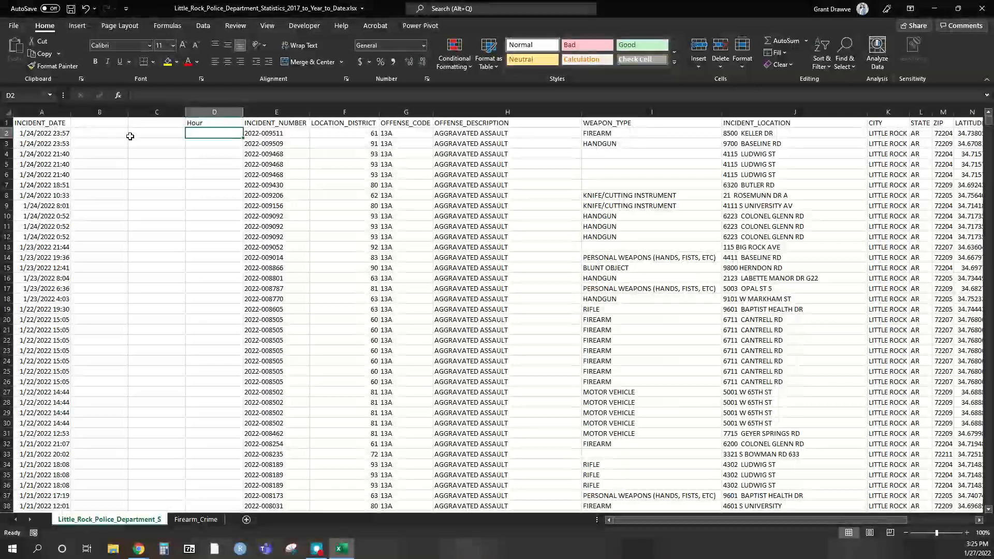
{"action": "type", "text": "="}
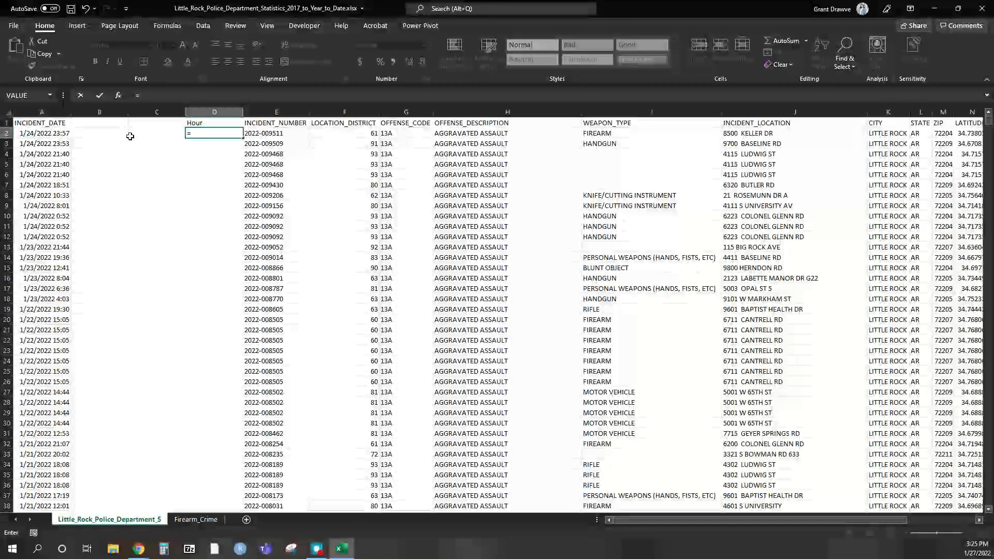
{"action": "type", "text": "our"}
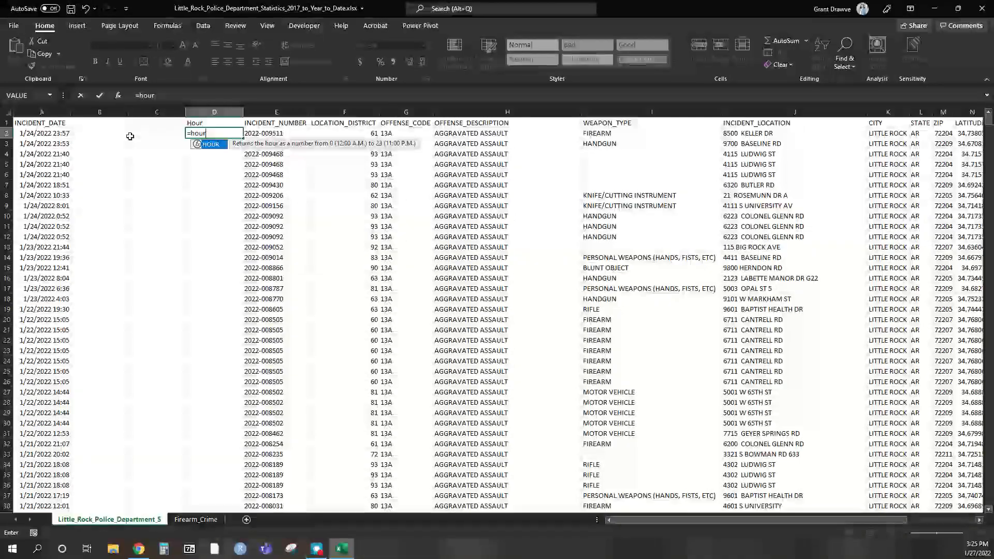
{"action": "type", "text": "("}
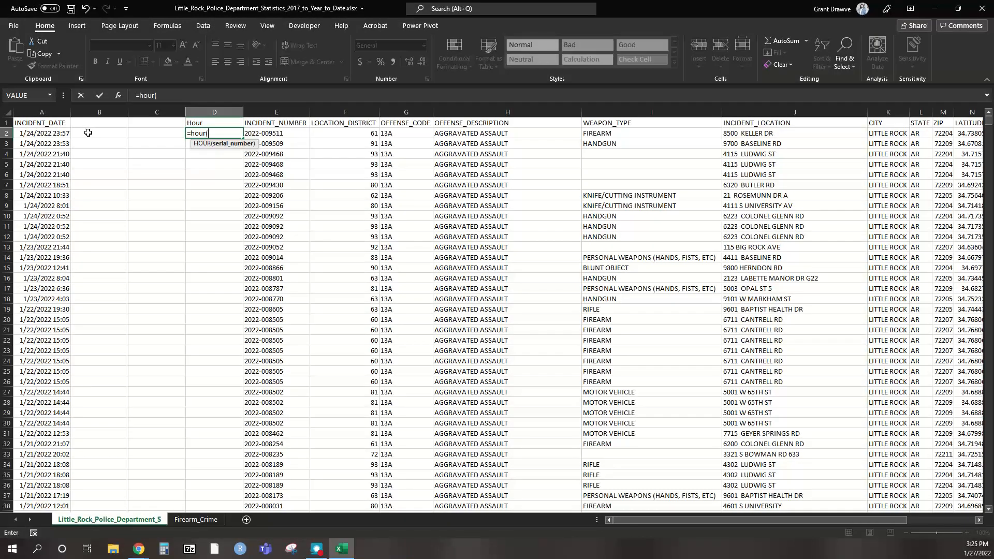
{"action": "left_click", "coordinate": [54, 135]}
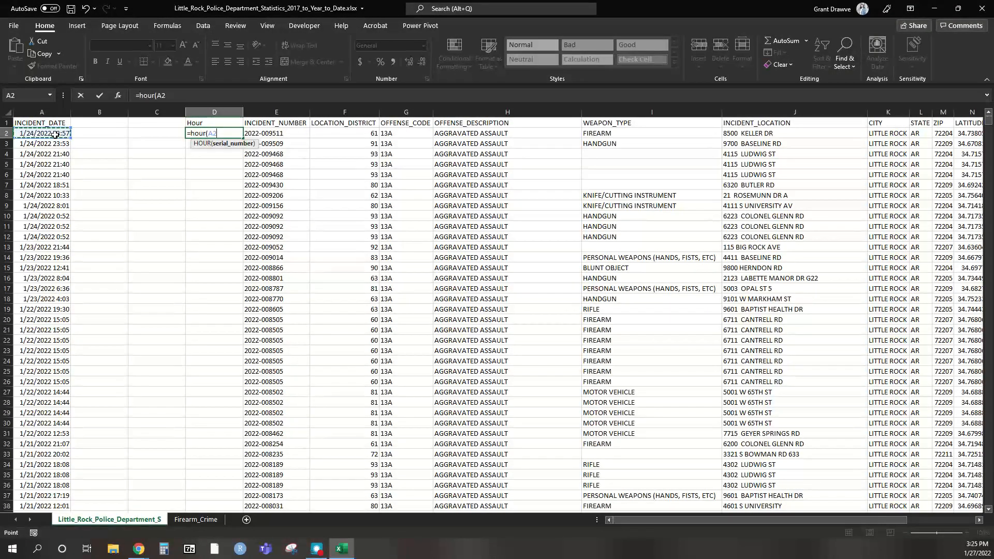
{"action": "key", "text": "Return"}
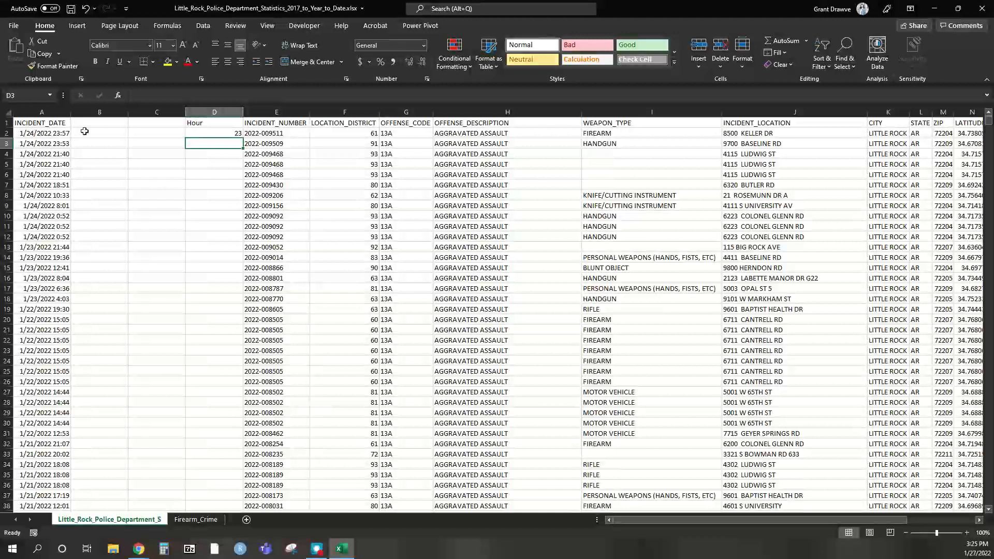
{"action": "left_click", "coordinate": [237, 135]}
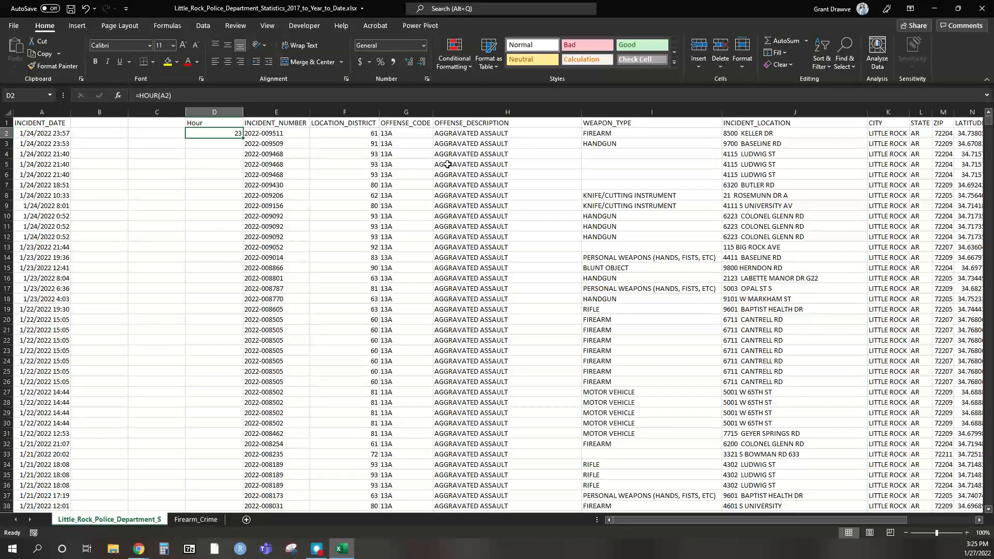
- Fill =HOUR(A2) down all of column D and check the results in D3 and D4
{"action": "left_click_drag", "start_coordinate": [990, 121], "coordinate": [988, 501]}
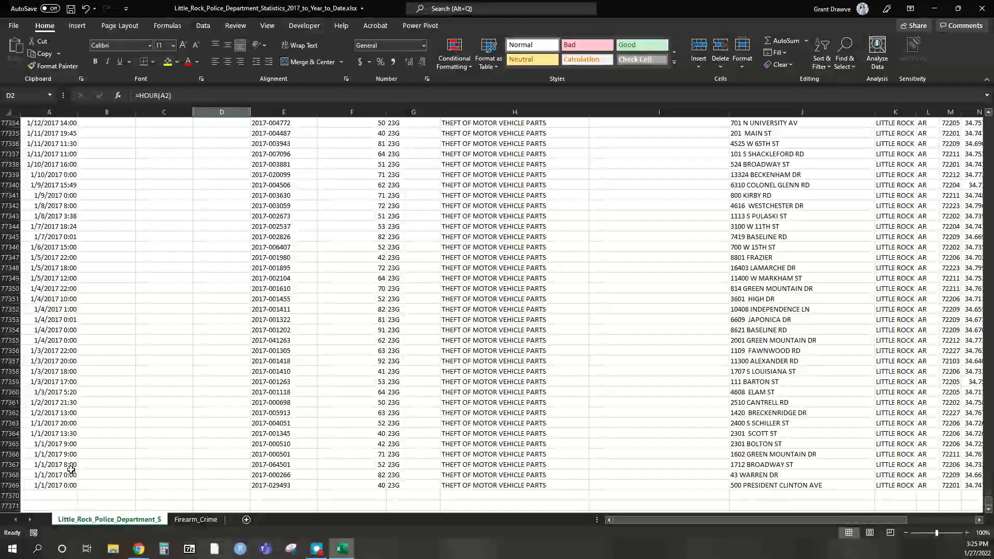
{"action": "left_click_drag", "start_coordinate": [988, 502], "coordinate": [980, 101]}
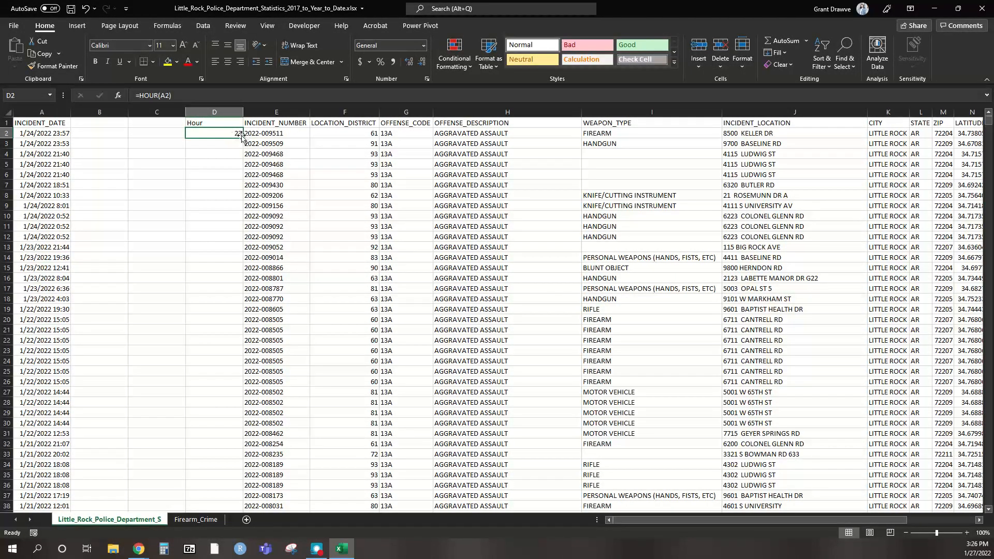
{"action": "double_click", "coordinate": [243, 139]}
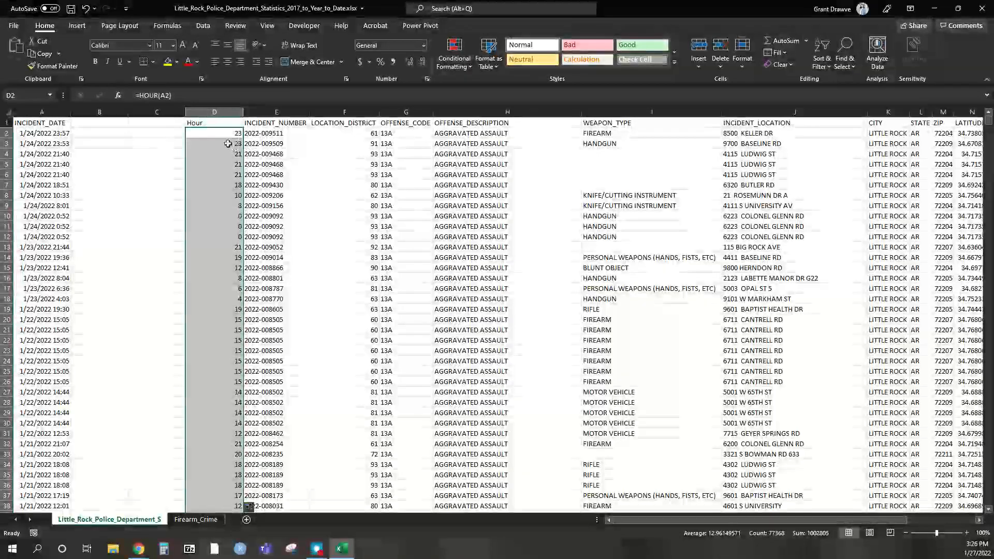
{"action": "left_click", "coordinate": [228, 144]}
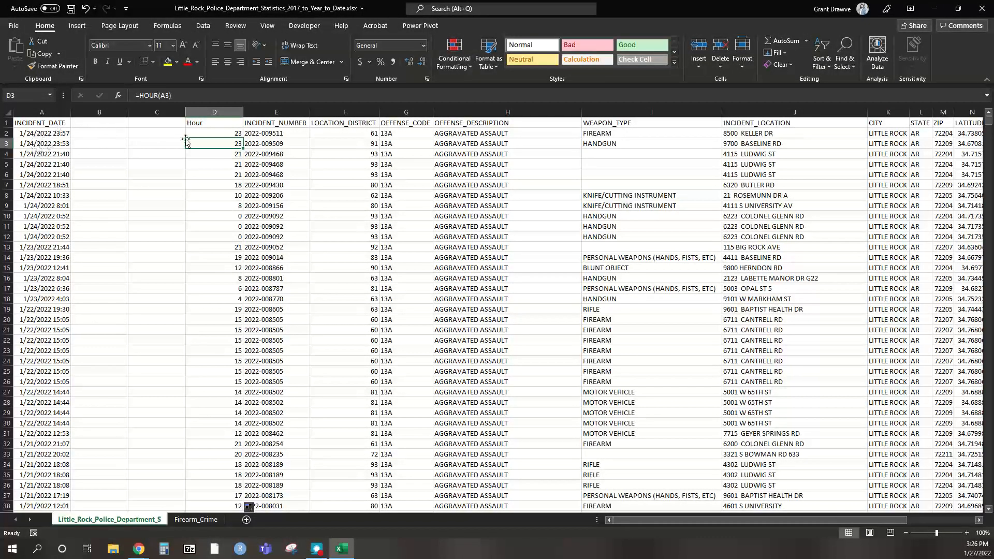
{"action": "left_click", "coordinate": [229, 154]}
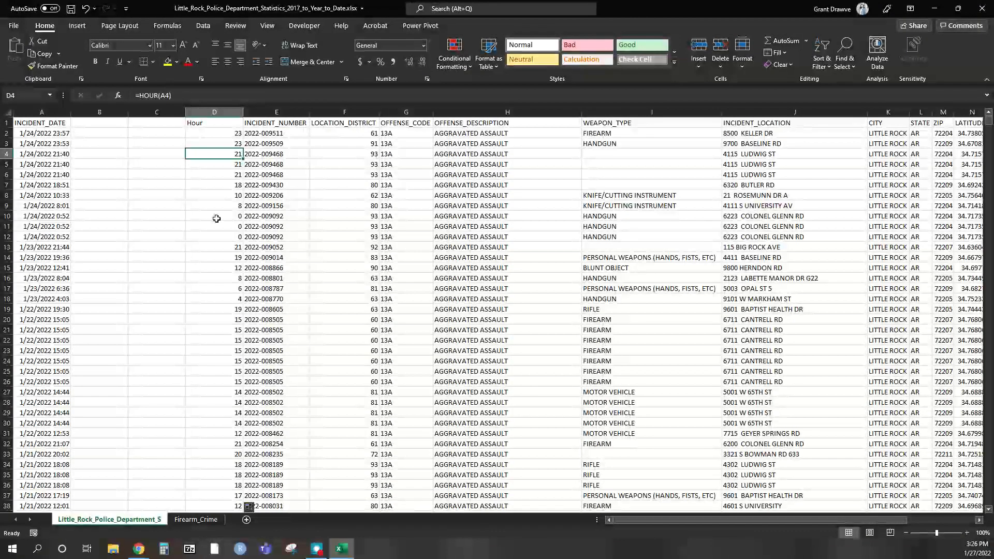
{"action": "left_click", "coordinate": [152, 122]}
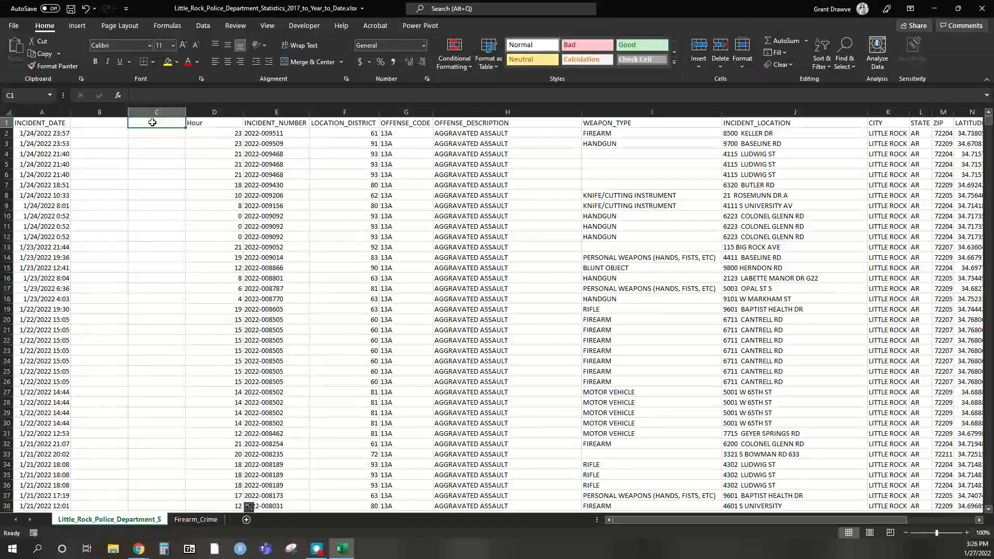
- Head column C 'Year' and fill =YEAR(A2) down every row
{"action": "type", "text": "Year"}
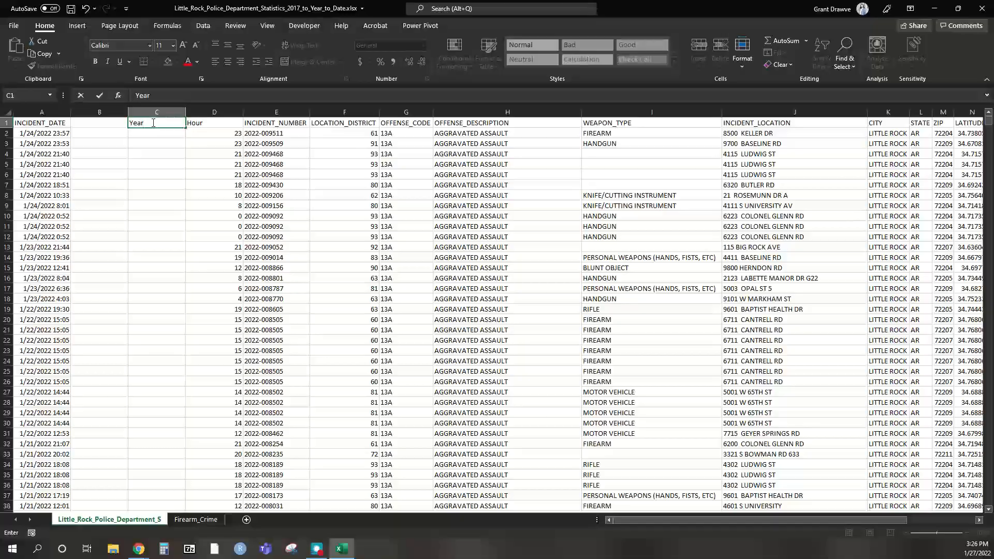
{"action": "key", "text": "Return"}
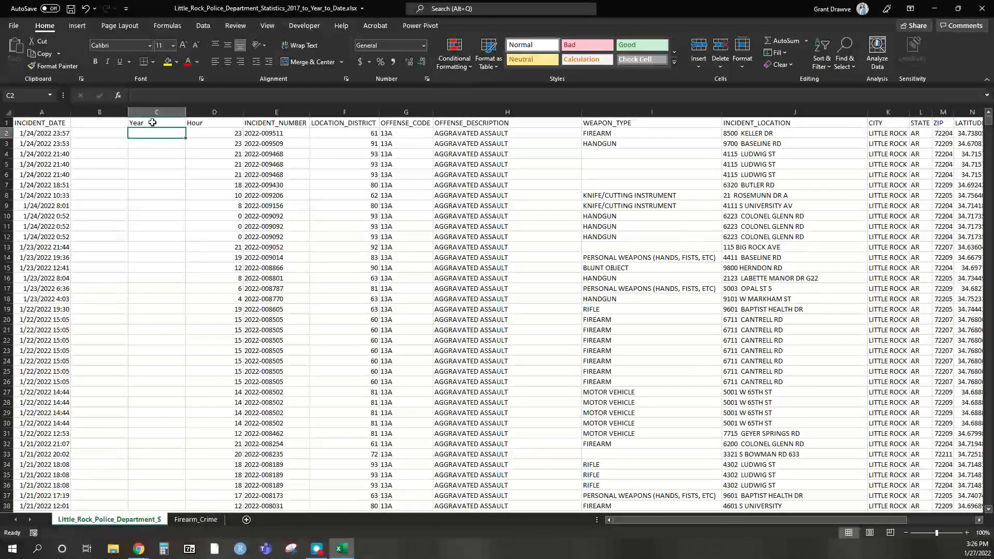
{"action": "type", "text": "=year("}
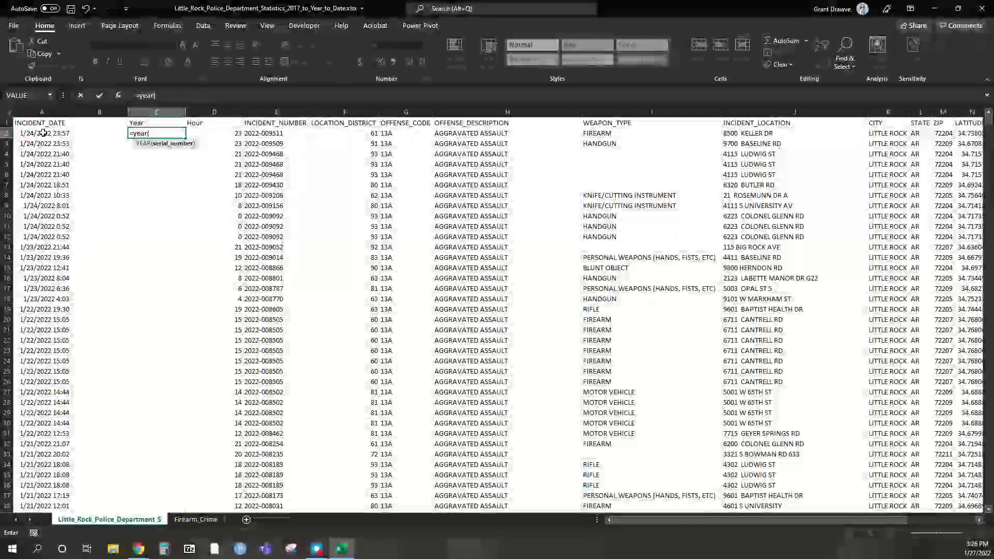
{"action": "left_click", "coordinate": [43, 133]}
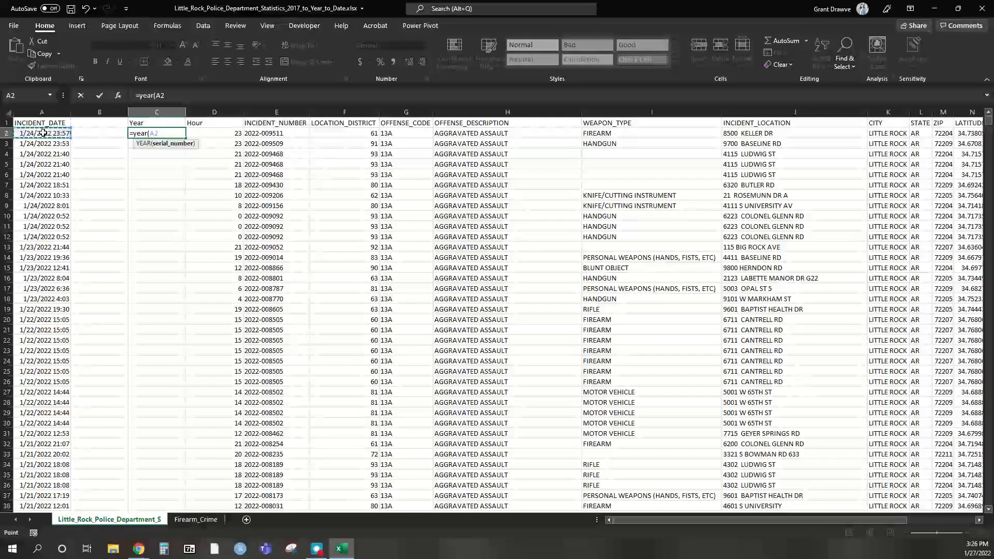
{"action": "type", "text": ")"}
{"action": "key", "text": "Return"}
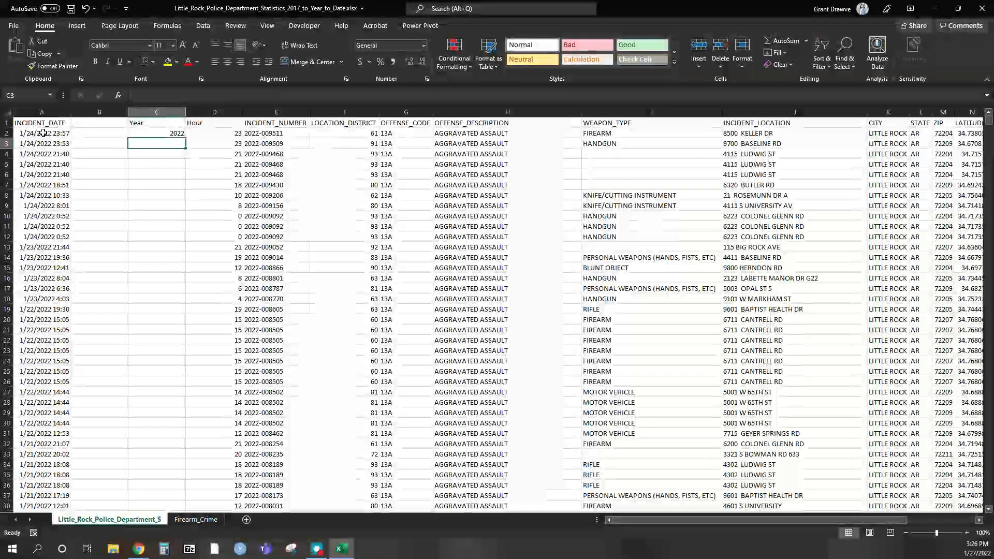
{"action": "left_click", "coordinate": [177, 133]}
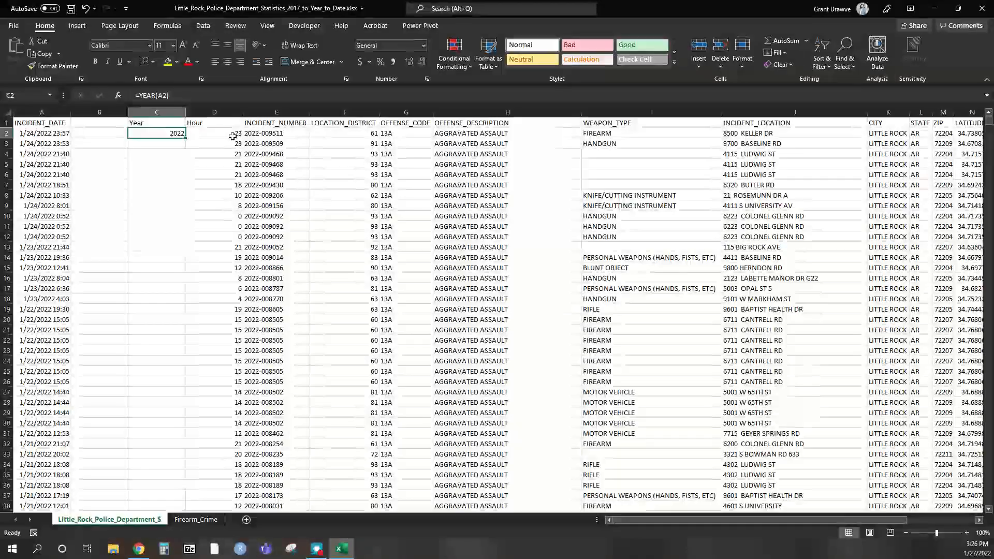
{"action": "double_click", "coordinate": [185, 138]}
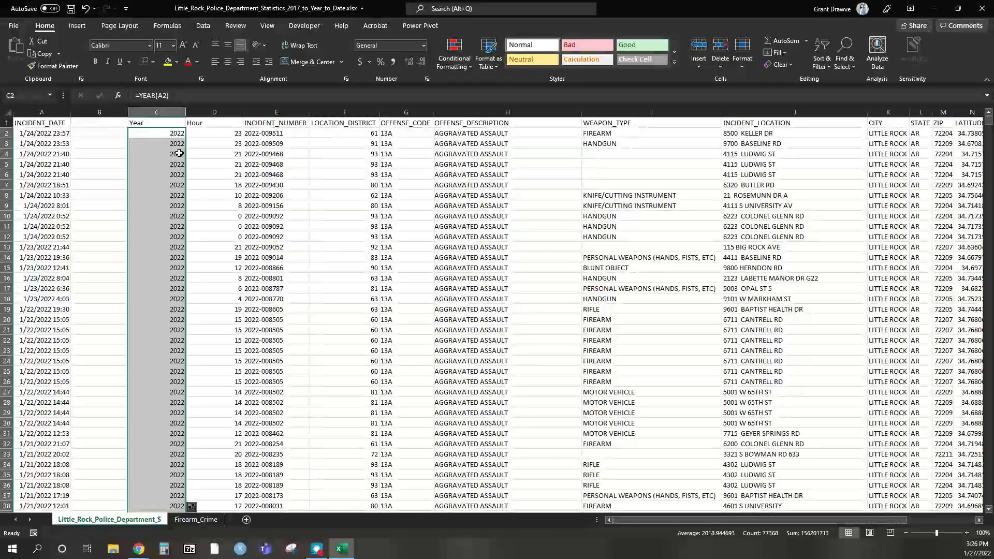
- Auto-fit columns C and D to their contents
{"action": "left_click_drag", "start_coordinate": [991, 220], "coordinate": [990, 220]}
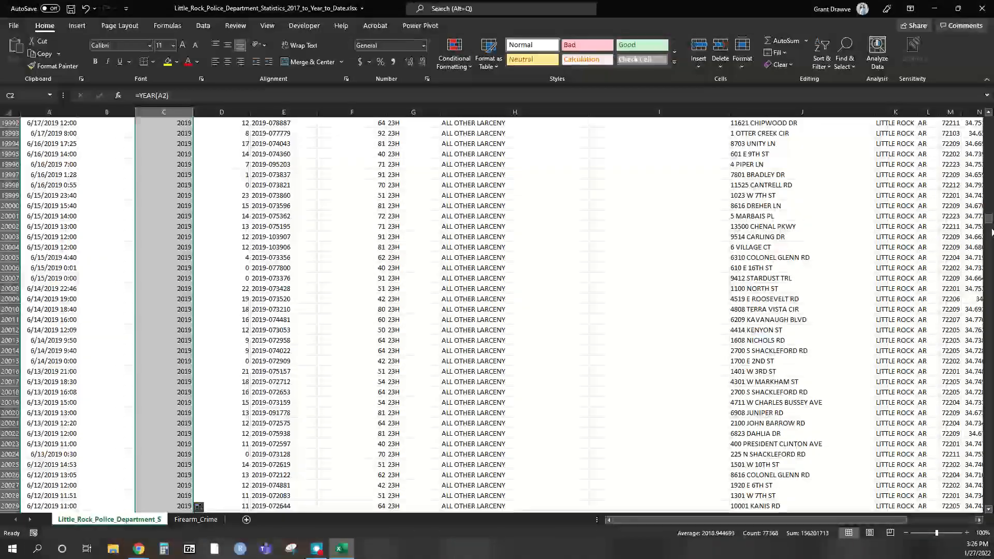
{"action": "left_click_drag", "start_coordinate": [989, 220], "coordinate": [991, 112]}
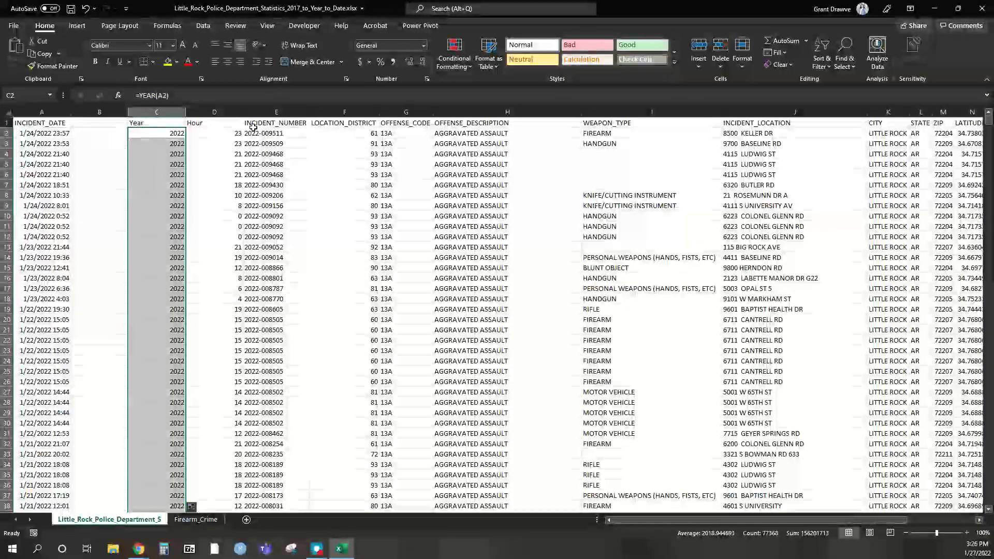
{"action": "double_click", "coordinate": [187, 112]}
{"action": "double_click", "coordinate": [202, 112]}
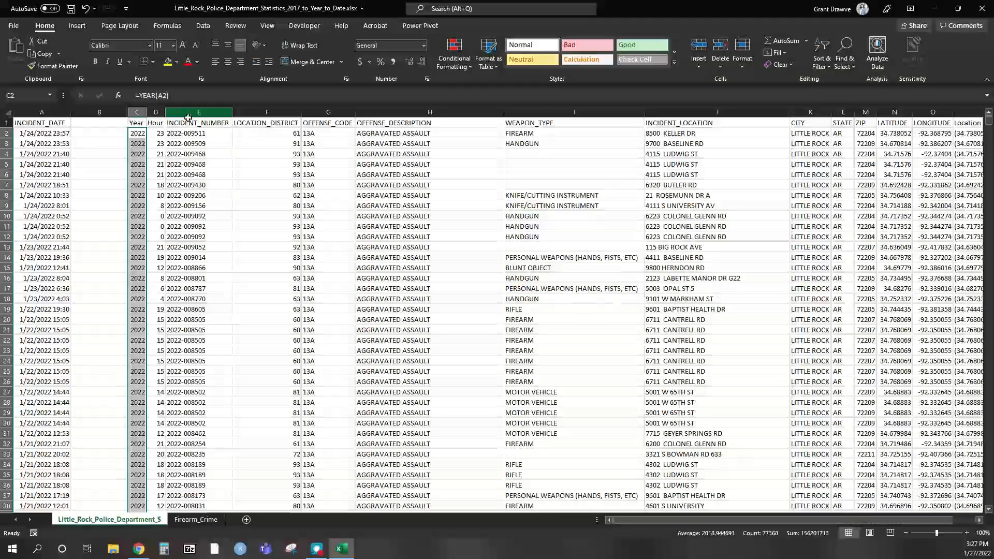
- Enter the heading 'Day of the Week' in cell B1
{"action": "left_click", "coordinate": [82, 122]}
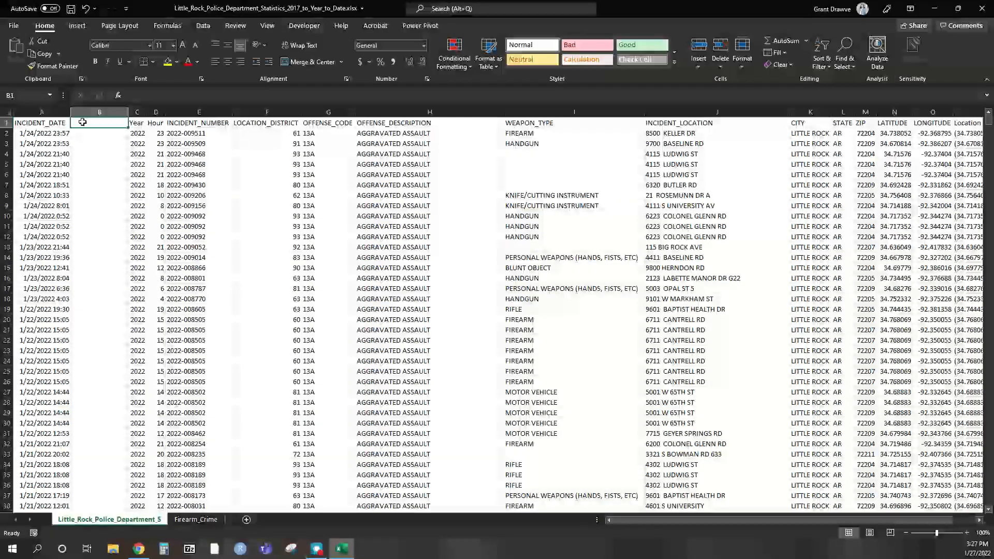
{"action": "type", "text": "Day of the Week"}
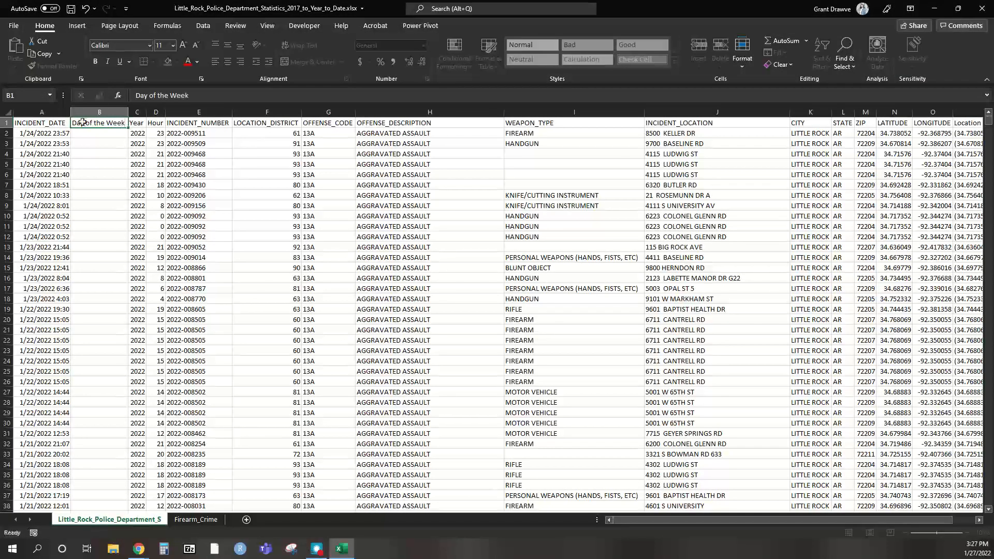
{"action": "key", "text": "Return"}
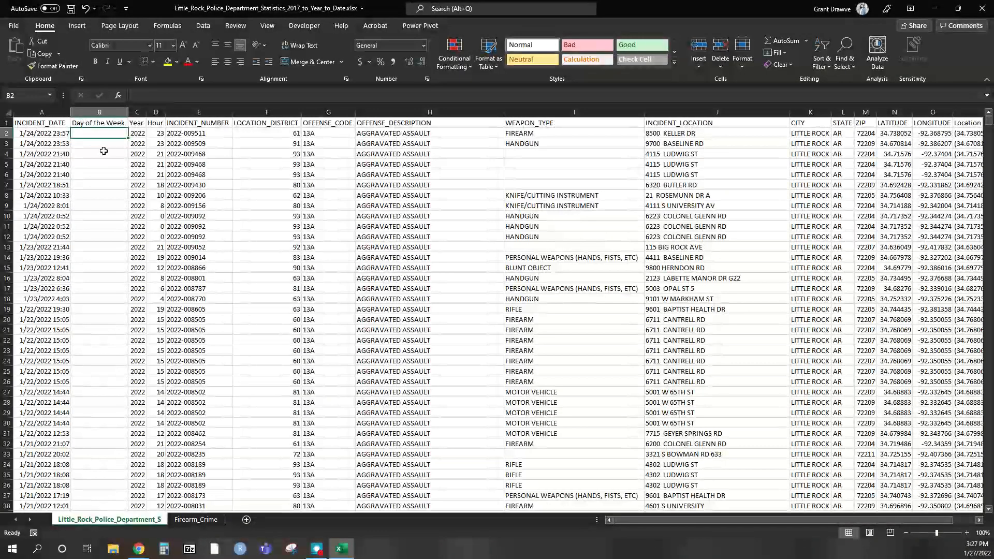
- Format column A as Long Date, e.g. Monday, January 24, 2022
{"action": "left_click", "coordinate": [40, 124]}
{"action": "left_click", "coordinate": [43, 113]}
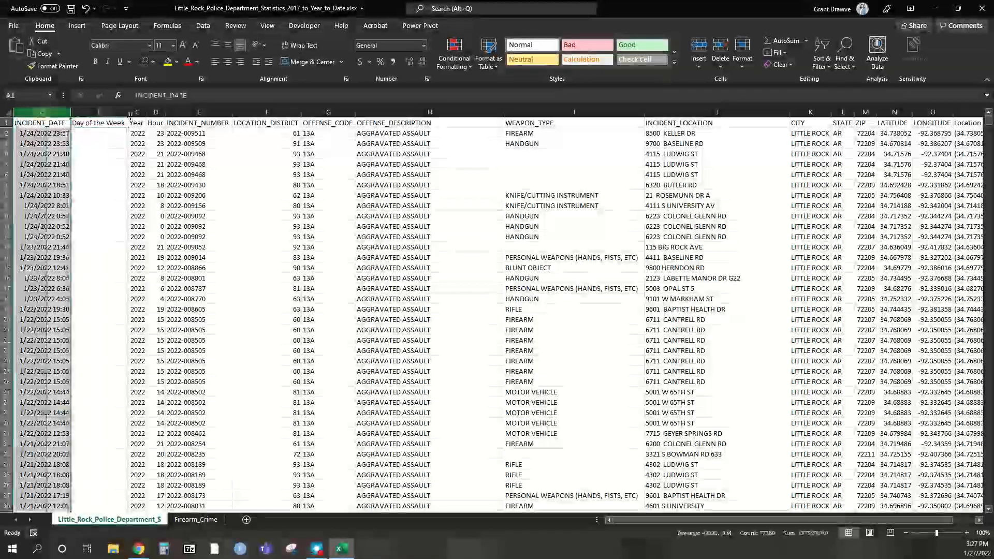
{"action": "left_click", "coordinate": [424, 45]}
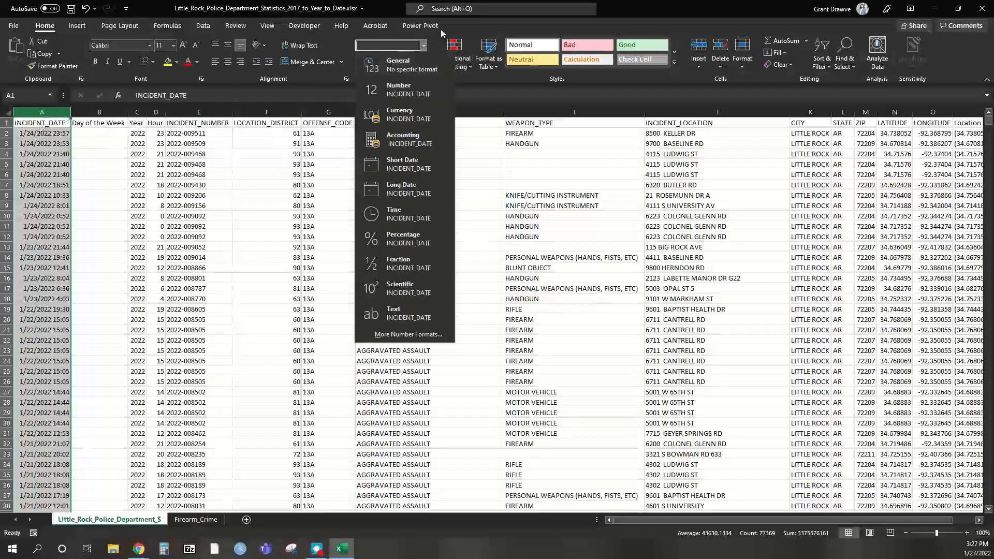
{"action": "left_click", "coordinate": [389, 187]}
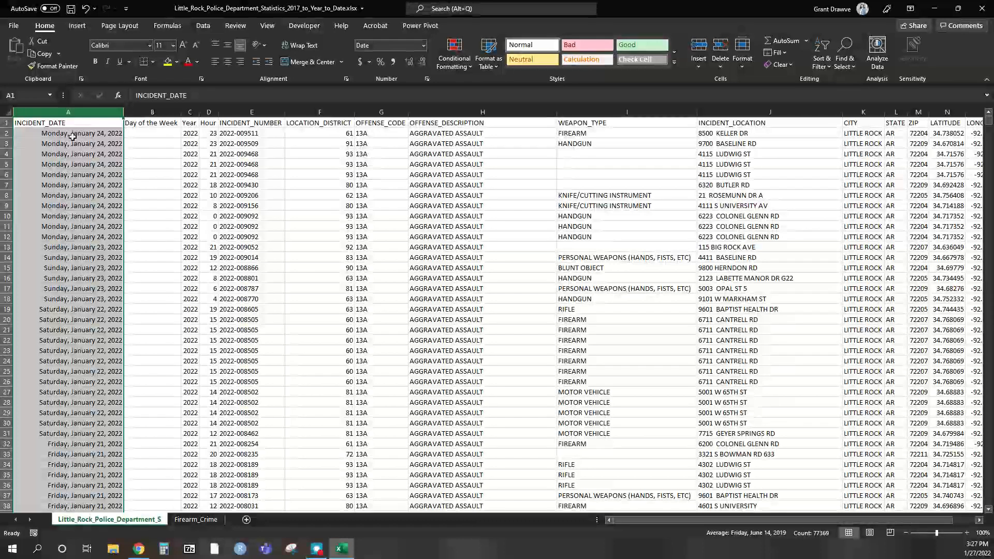
{"action": "left_click", "coordinate": [163, 133]}
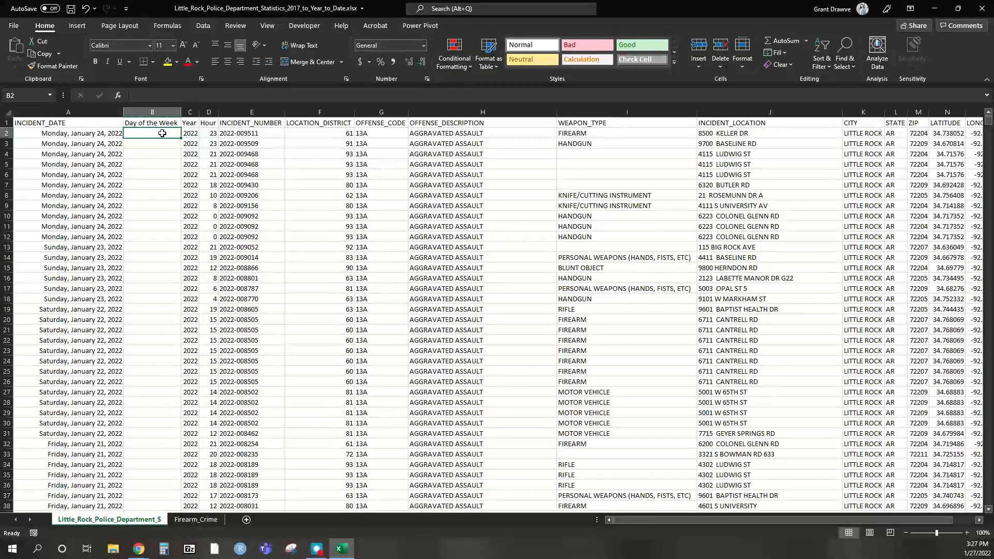
- Type Monday in B2:B12 and Sunday in B13, accepting Flash Fill for all rows
{"action": "type", "text": "Monday"}
{"action": "key", "text": "Return"}
{"action": "type", "text": "Monday"}
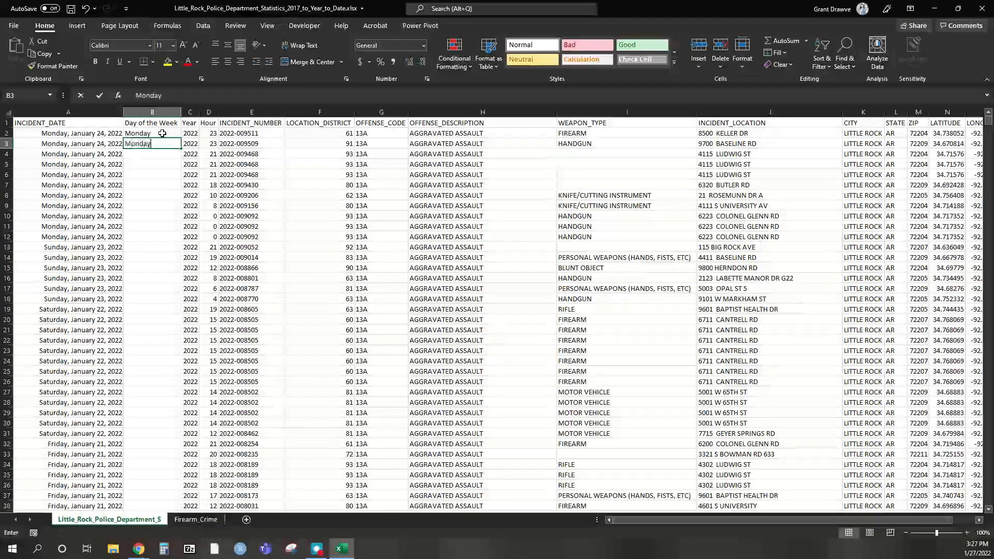
{"action": "key", "text": "Return"}
{"action": "type", "text": "Monday"}
{"action": "key", "text": "Return"}
{"action": "type", "text": "Monday"}
{"action": "key", "text": "Return"}
{"action": "type", "text": "Monday"}
{"action": "key", "text": "Return"}
{"action": "type", "text": "Monday"}
{"action": "key", "text": "Return"}
{"action": "type", "text": "Monday"}
{"action": "key", "text": "Return"}
{"action": "type", "text": "Monday"}
{"action": "key", "text": "Return"}
{"action": "type", "text": "Monday"}
{"action": "key", "text": "Return"}
{"action": "type", "text": "Monday"}
{"action": "key", "text": "Return"}
{"action": "type", "text": "Monday"}
{"action": "key", "text": "Return"}
{"action": "type", "text": "Sunday"}
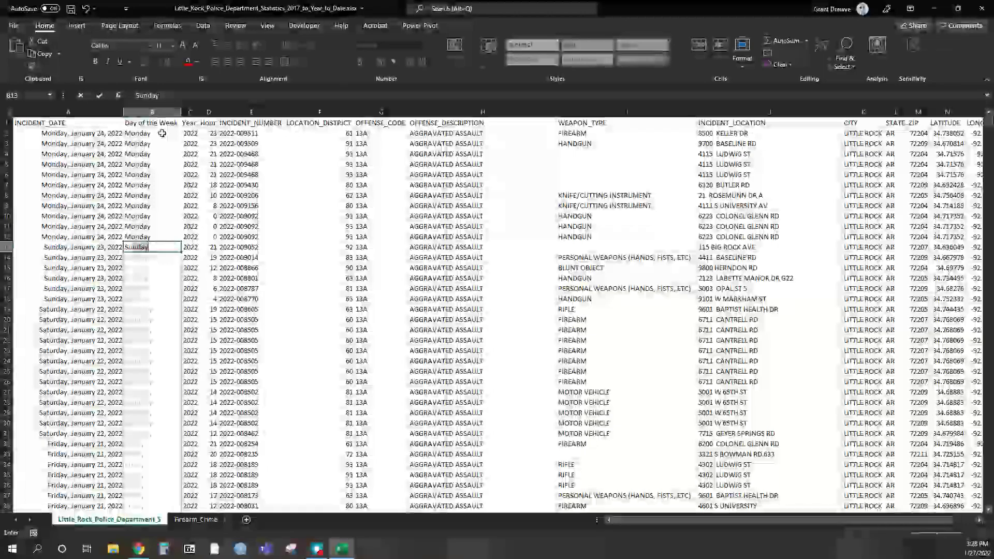
{"action": "key", "text": "Return"}
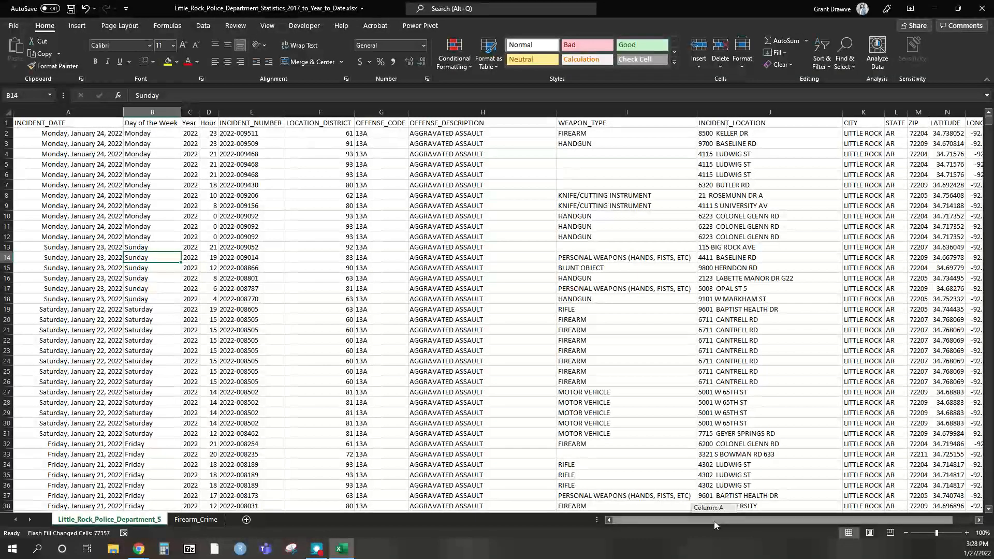
- Select from A1 down to the last row 77369 and across every data column
{"action": "left_click_drag", "start_coordinate": [714, 521], "coordinate": [736, 521]}
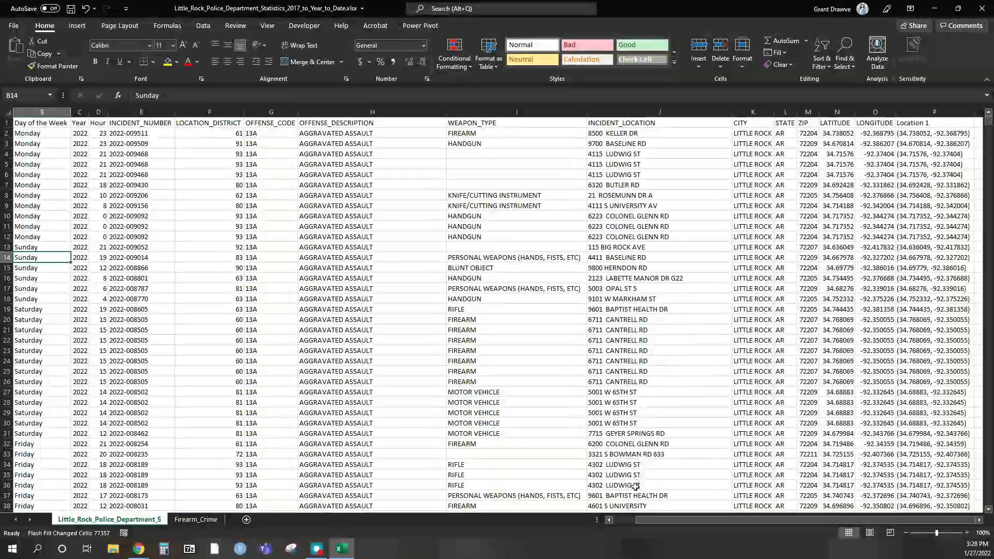
{"action": "left_click", "coordinate": [624, 521]}
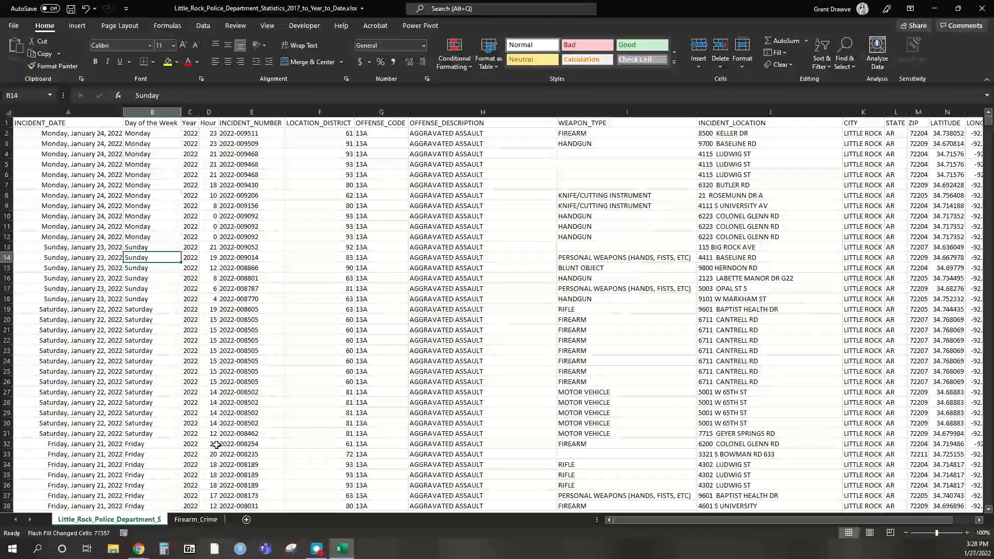
{"action": "left_click", "coordinate": [34, 124]}
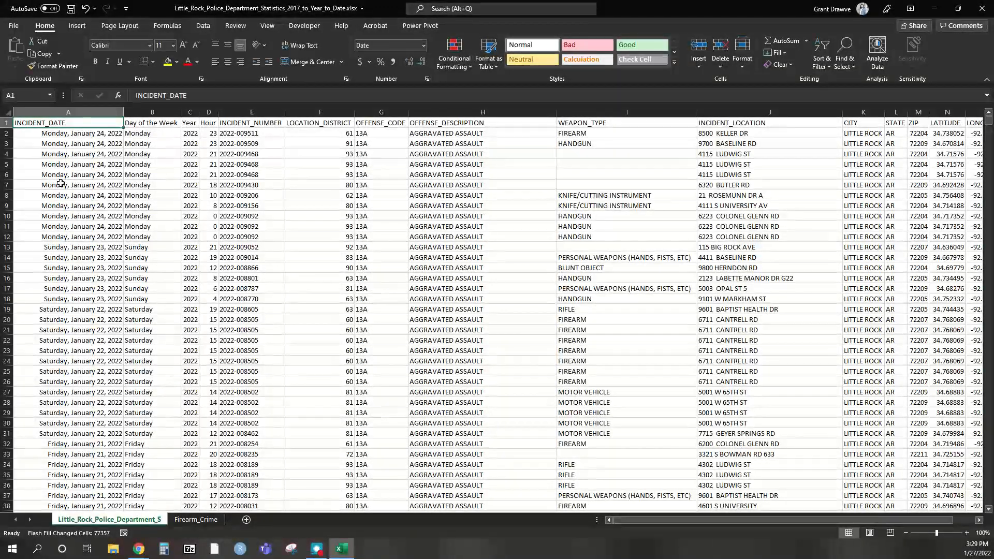
{"action": "key", "text": "ctrl+shift+Down"}
{"action": "key", "text": "ctrl+shift+Right"}
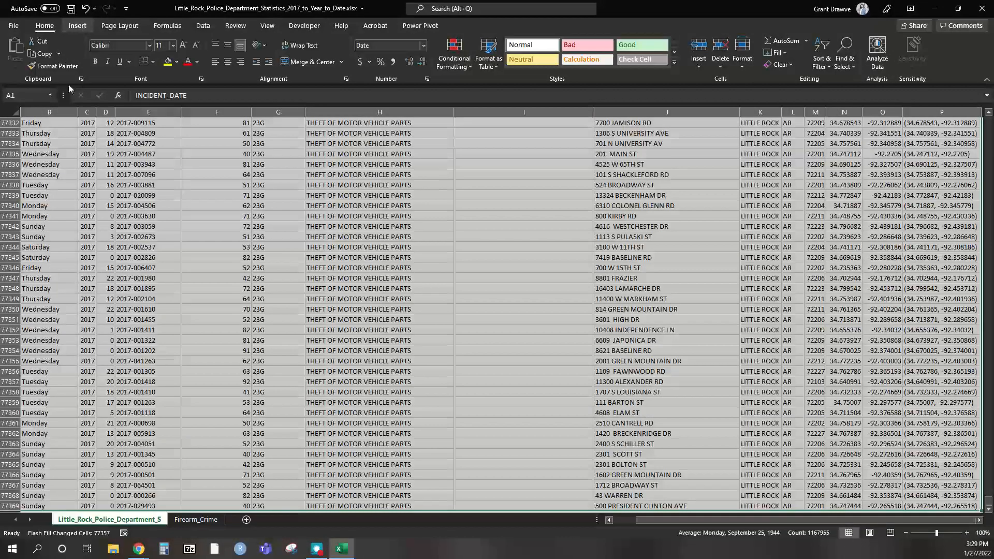
- Insert an empty PivotTable from the incident data on a new worksheet renamed PIVOT
{"action": "left_click", "coordinate": [19, 49]}
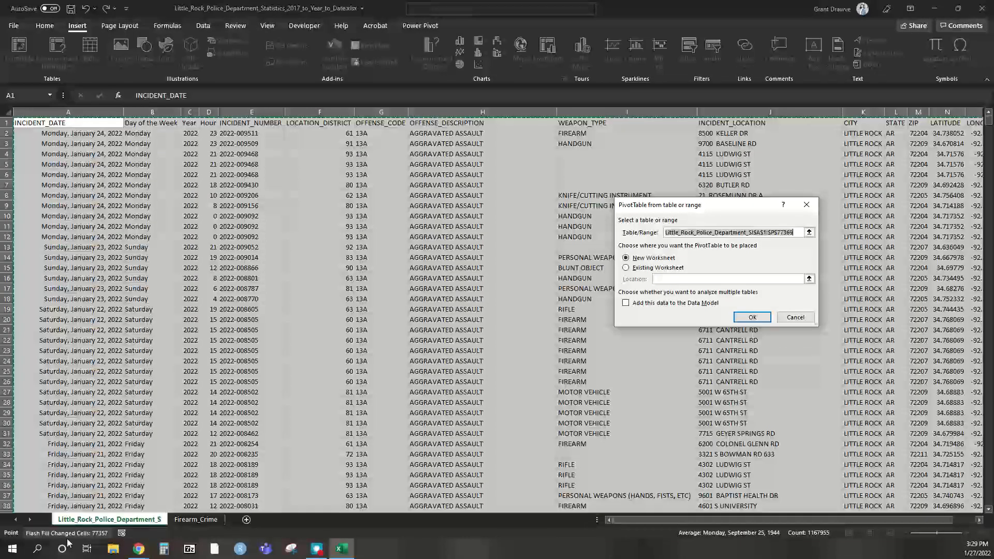
{"action": "left_click", "coordinate": [753, 317]}
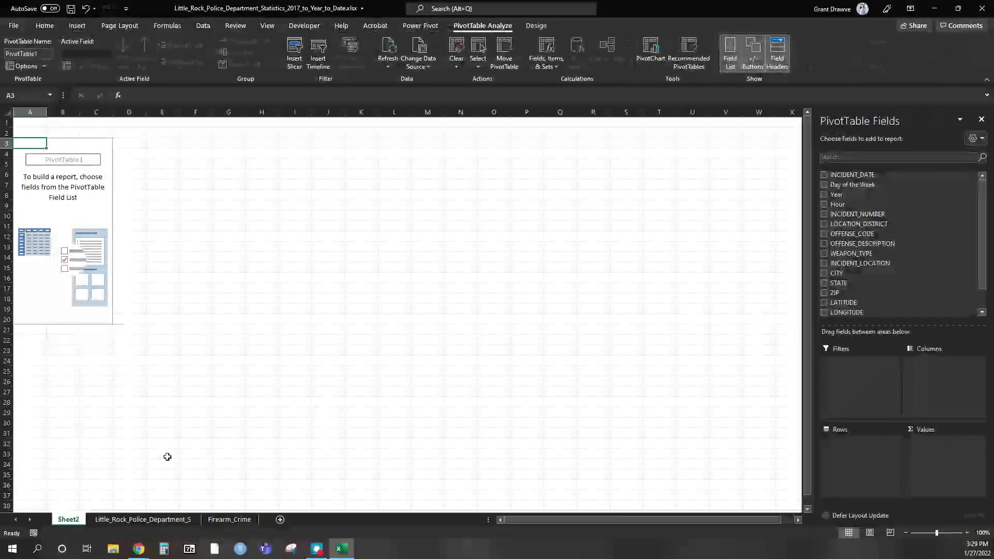
{"action": "double_click", "coordinate": [78, 517]}
{"action": "type", "text": "PIVOT"}
{"action": "key", "text": "Return"}
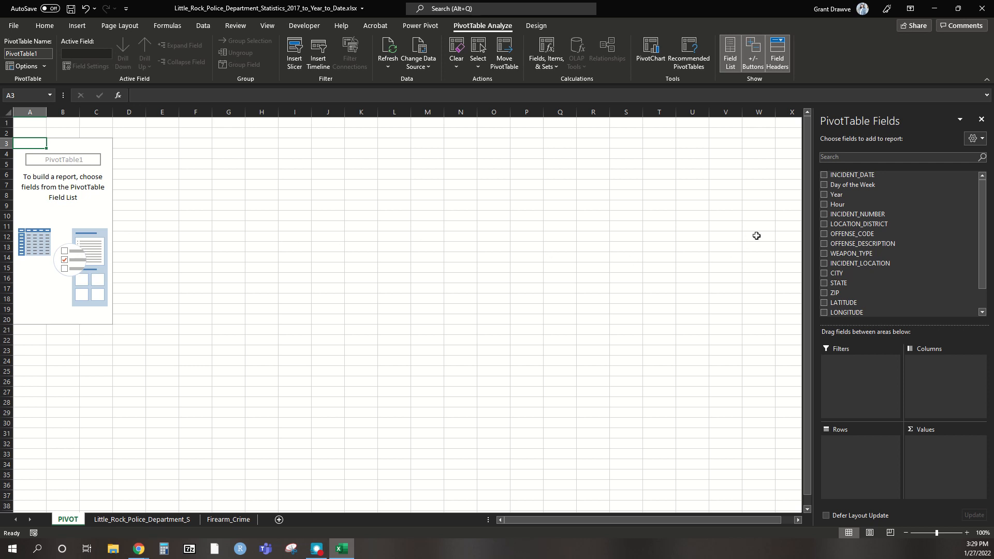
- Put Year in columns, OFFENSE_DESCRIPTION in rows and a count of INCIDENT_NUMBER in values
{"action": "left_click_drag", "start_coordinate": [837, 199], "coordinate": [927, 362]}
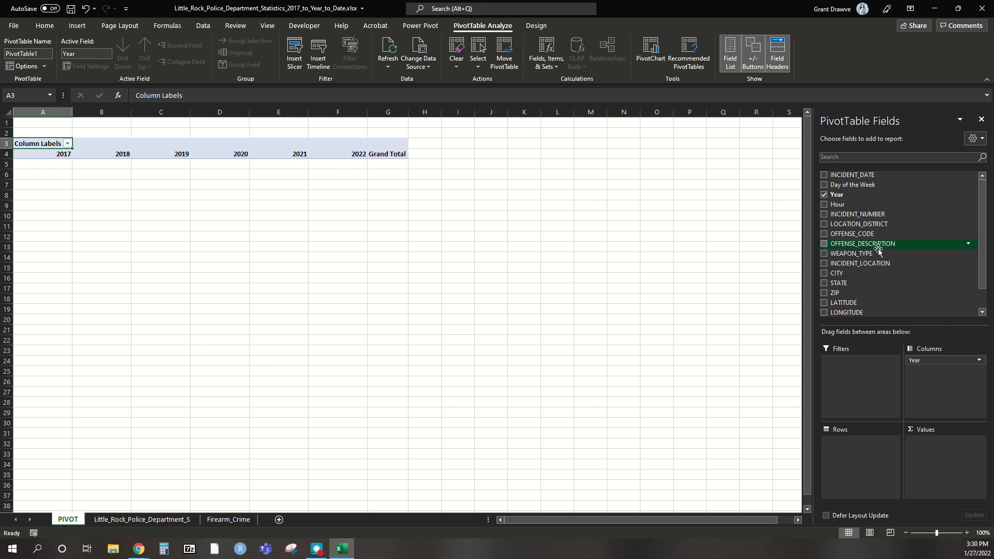
{"action": "left_click_drag", "start_coordinate": [883, 321], "coordinate": [866, 443]}
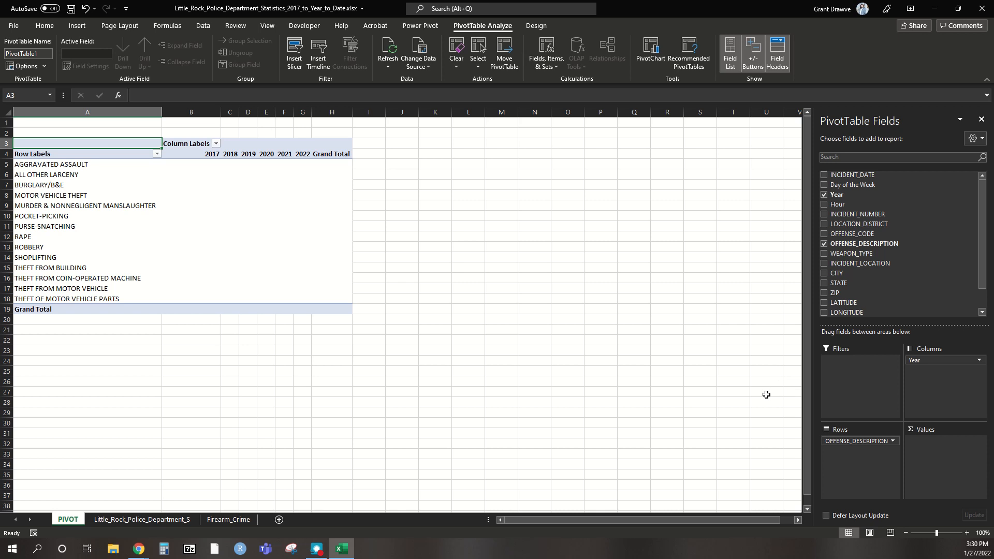
{"action": "left_click_drag", "start_coordinate": [858, 217], "coordinate": [942, 443]}
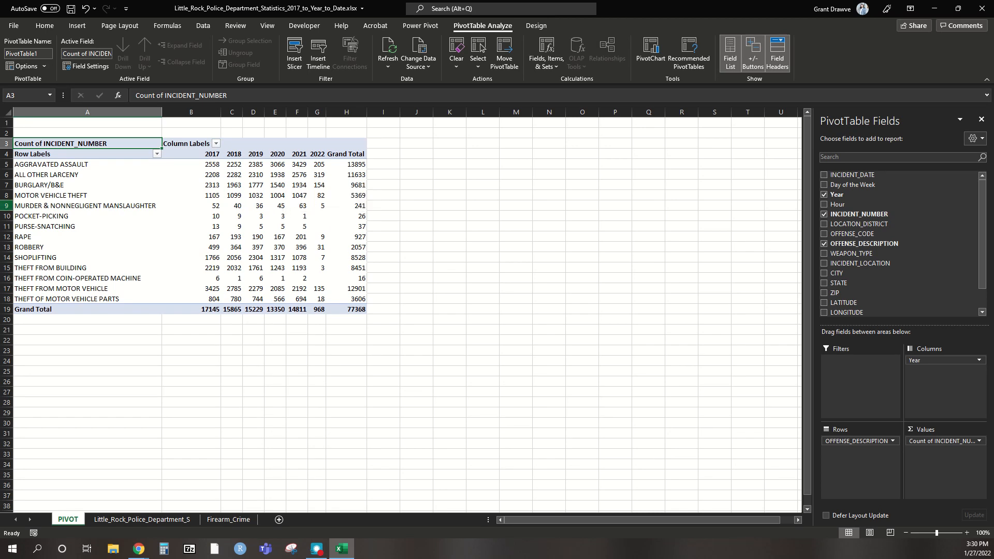
- Check the murder and nonnegligent manslaughter row's yearly counts, then deselect the PivotTable
{"action": "left_click", "coordinate": [8, 207]}
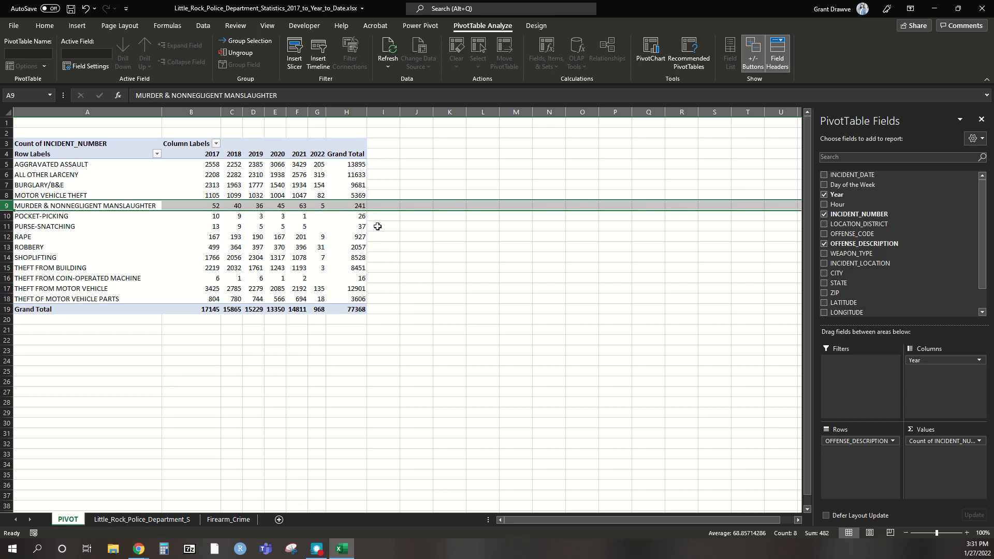
{"action": "left_click", "coordinate": [277, 366]}
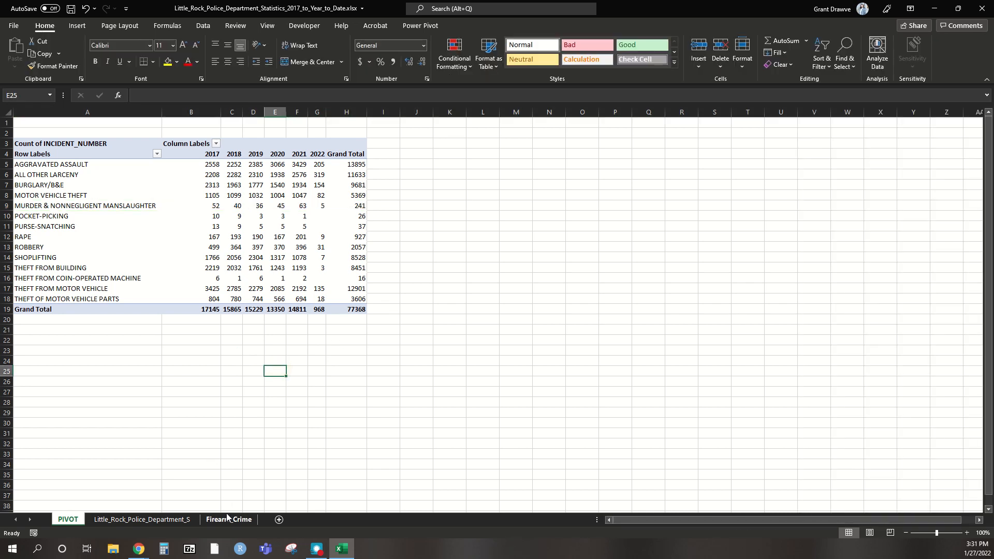
- On the Firearm_Crime sheet, select the data block A1 through M4353
{"action": "left_click", "coordinate": [228, 520]}
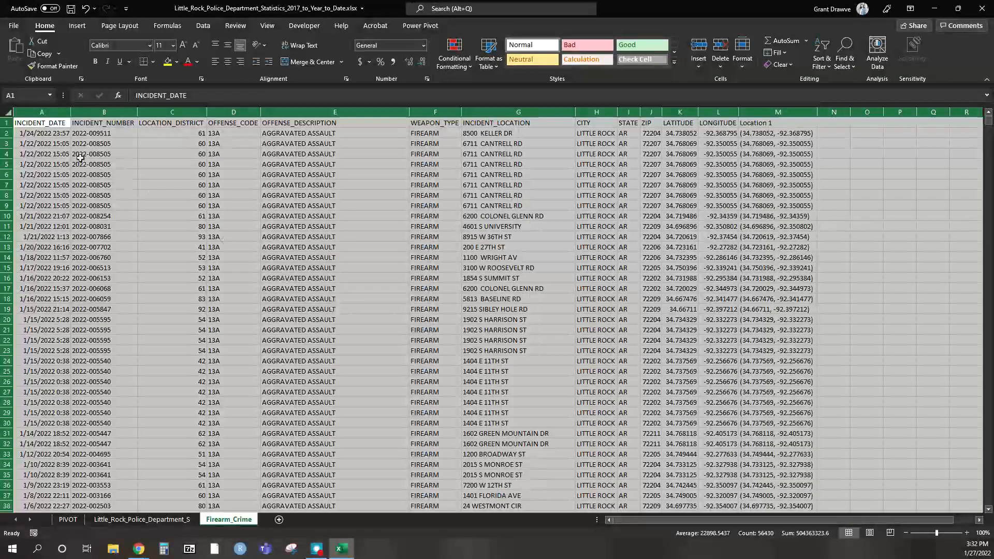
{"action": "left_click", "coordinate": [32, 125]}
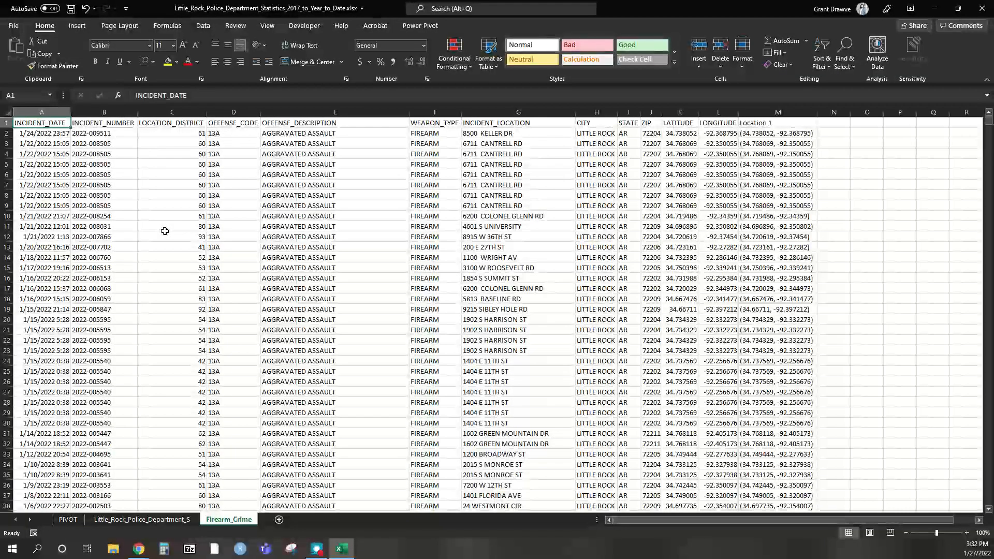
{"action": "key", "text": "ctrl+shift+Right"}
{"action": "key", "text": "ctrl+shift+Down"}
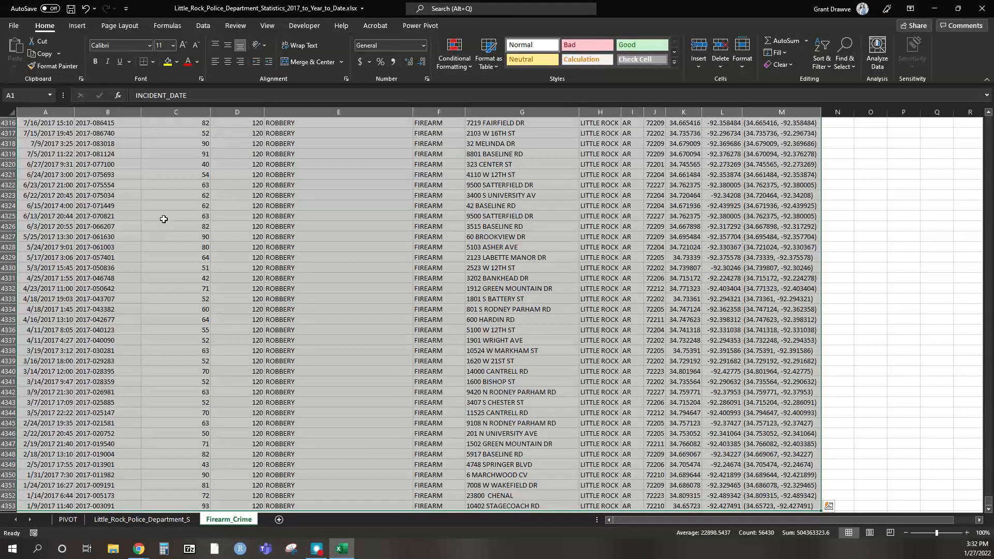
{"action": "left_click", "coordinate": [78, 28]}
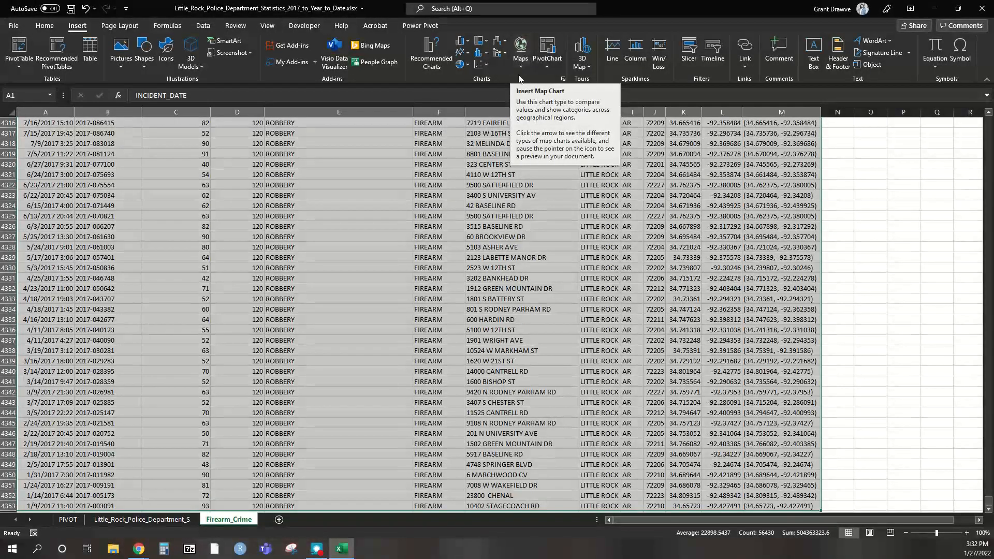
- Open 3D Maps on the selected firearm crime data from the 3D Map menu
{"action": "left_click", "coordinate": [588, 67]}
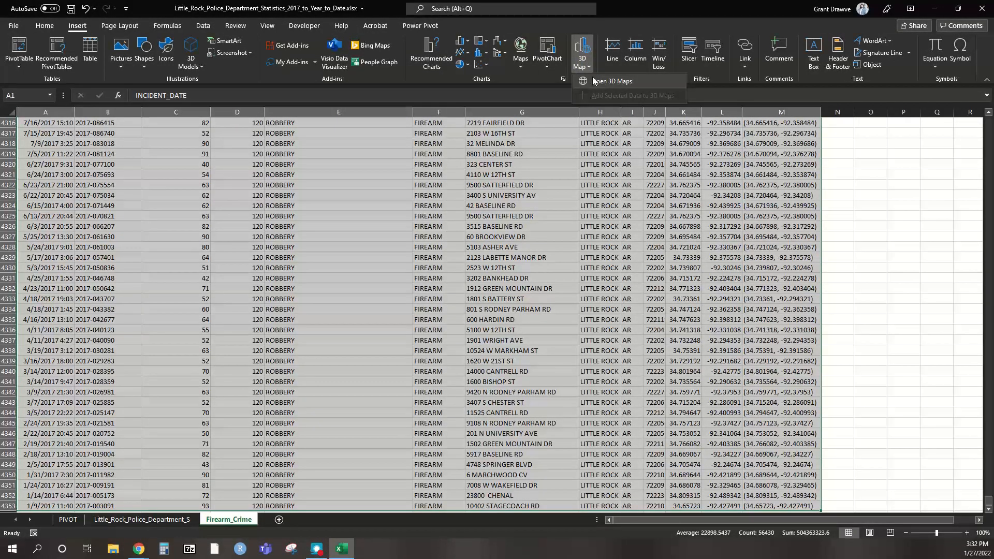
{"action": "left_click", "coordinate": [614, 81]}
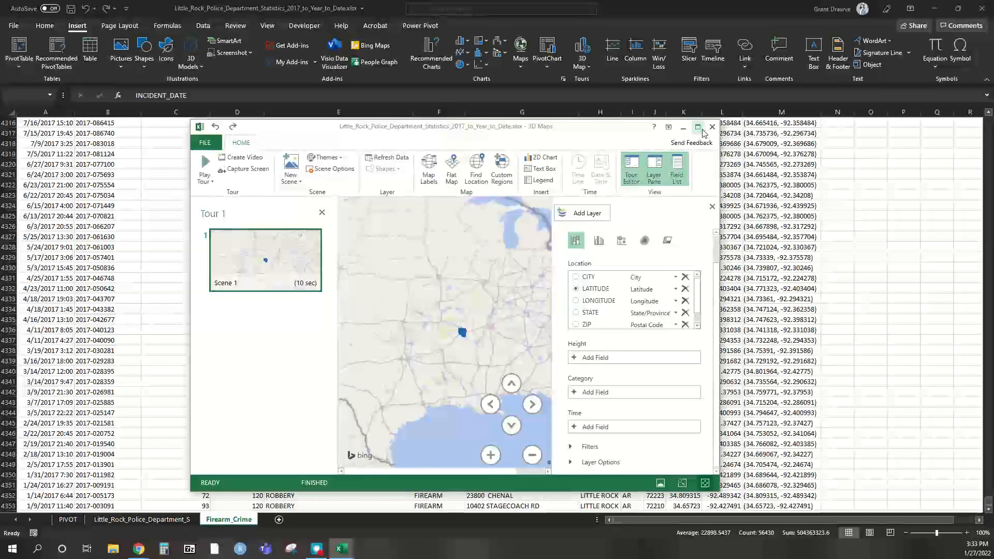
- Maximize the 3D Maps window showing Tour 1 with the firearm incidents as Layer 1
{"action": "left_click", "coordinate": [699, 129]}
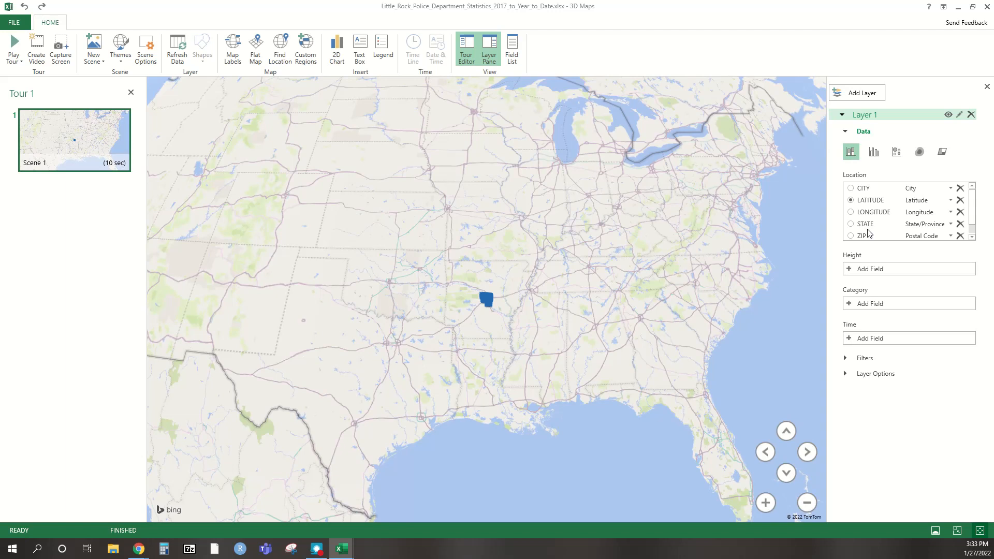
{"action": "scroll", "coordinate": [870, 232], "scroll_direction": "down", "scroll_amount": 1}
{"action": "scroll", "coordinate": [973, 232], "scroll_direction": "up", "scroll_amount": 1}
- Zoom into Little Rock, adjust tilt, rotation and position, then switch to Flat Map
{"action": "scroll", "coordinate": [511, 315], "scroll_direction": "down", "scroll_amount": 5}
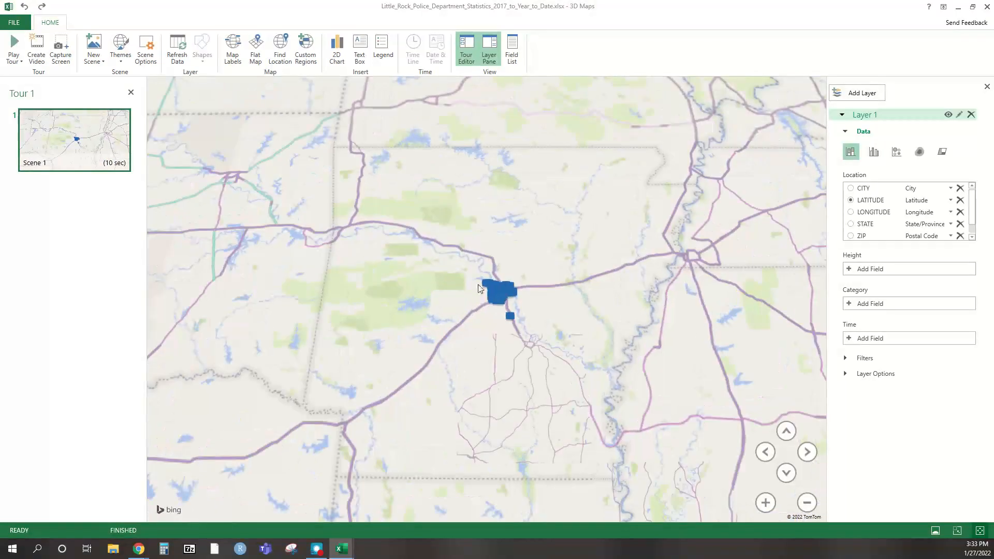
{"action": "scroll", "coordinate": [584, 311], "scroll_direction": "up", "scroll_amount": 5}
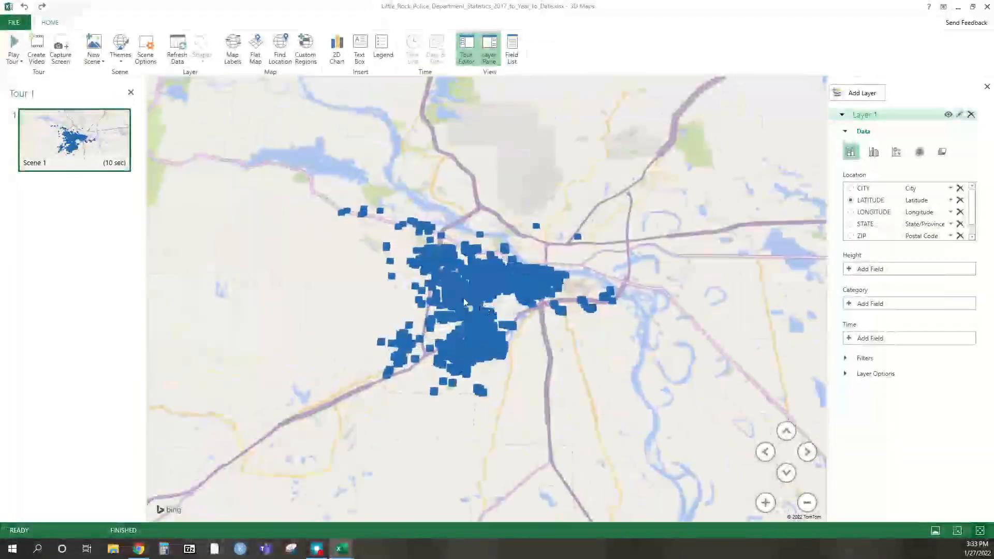
{"action": "mouse_move", "coordinate": [445, 286]}
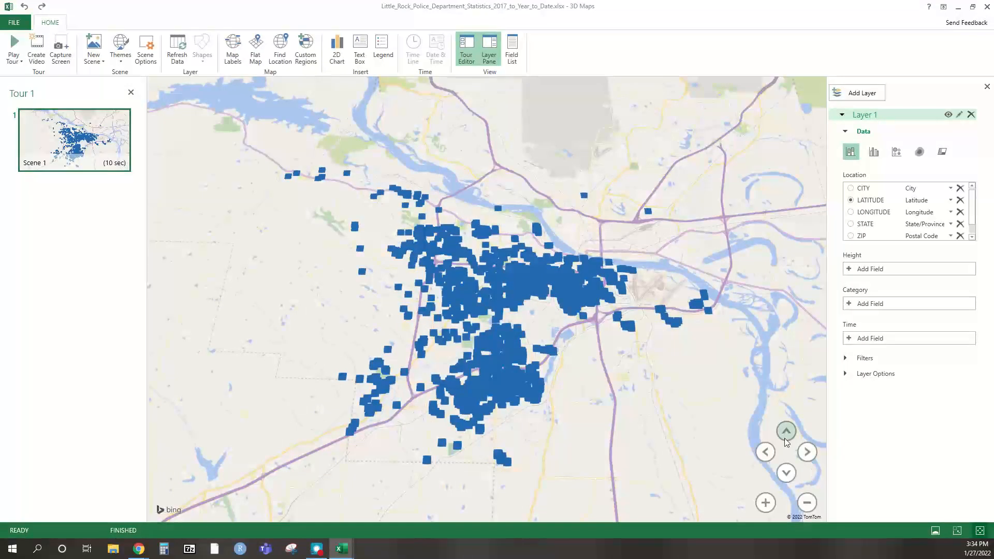
{"action": "left_click", "coordinate": [786, 431]}
{"action": "left_click", "coordinate": [786, 473]}
{"action": "left_click", "coordinate": [764, 453]}
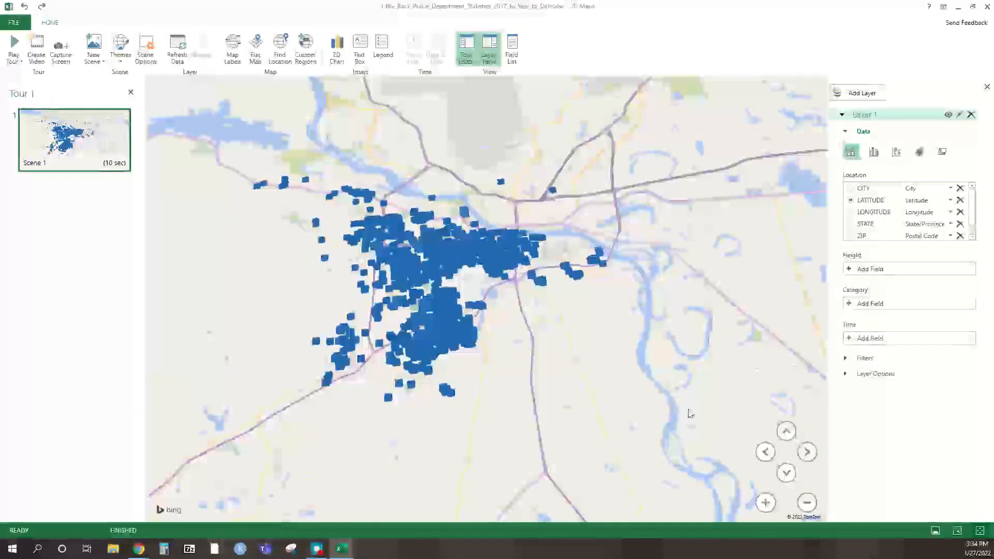
{"action": "left_click", "coordinate": [807, 452]}
{"action": "left_click", "coordinate": [766, 453]}
{"action": "left_click_drag", "start_coordinate": [319, 223], "coordinate": [399, 259]}
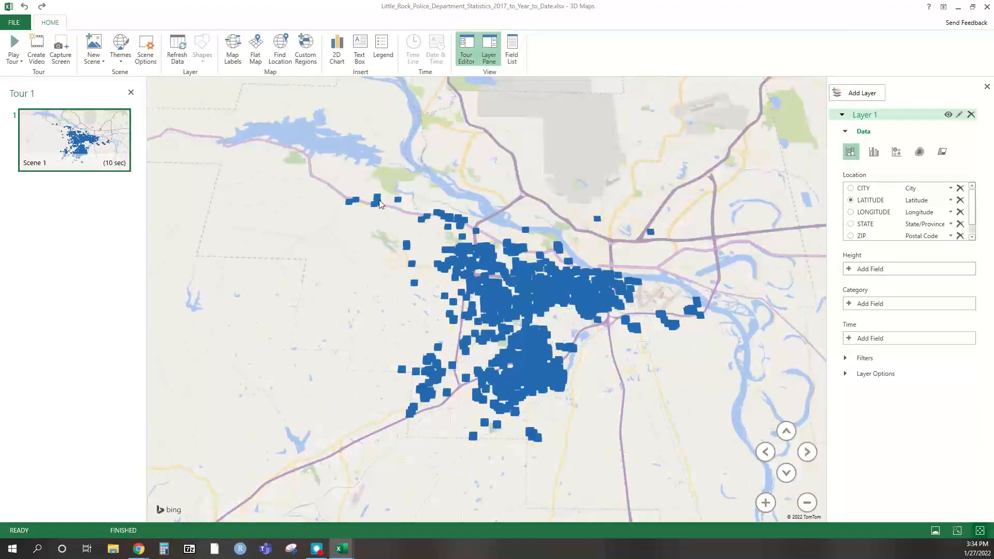
{"action": "left_click", "coordinate": [255, 56]}
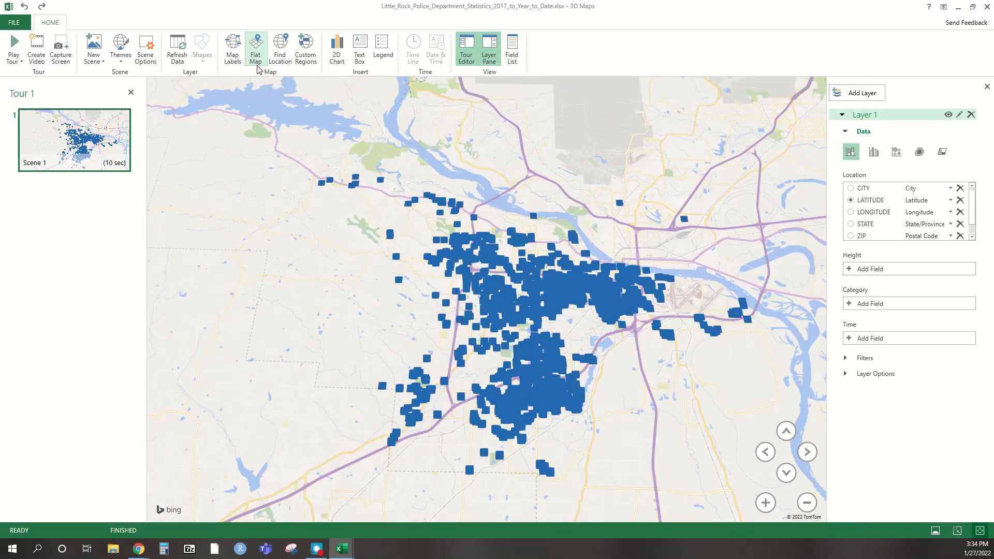
- Turn on Map Labels, tilt the view, and pan around Little Rock
{"action": "left_click", "coordinate": [231, 54]}
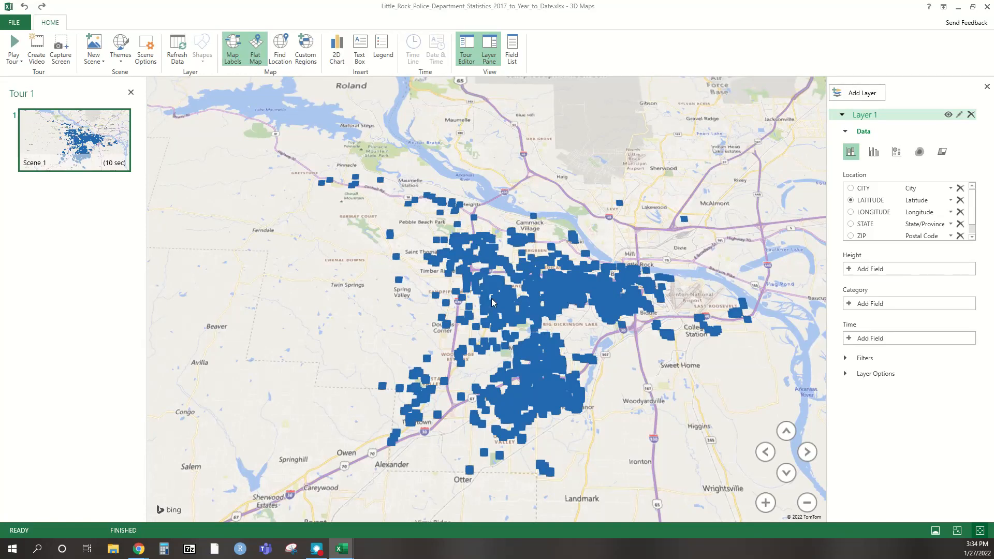
{"action": "left_click", "coordinate": [788, 435]}
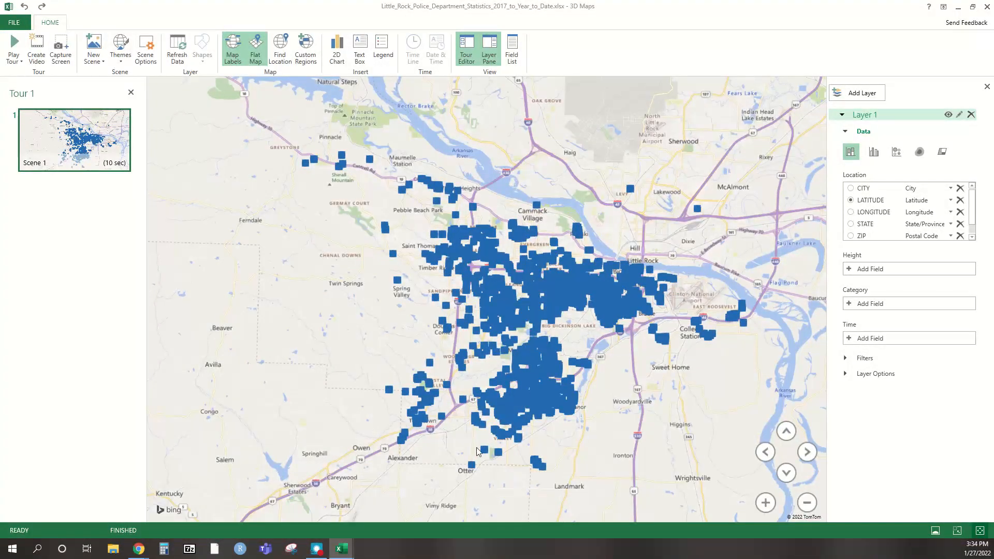
{"action": "left_click_drag", "start_coordinate": [569, 340], "coordinate": [575, 389]}
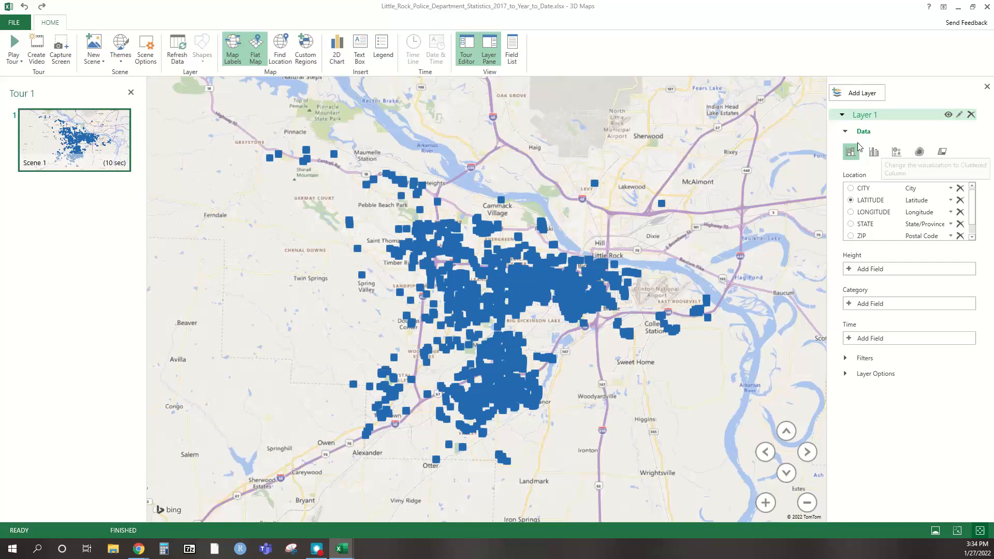
{"action": "left_click", "coordinate": [914, 157]}
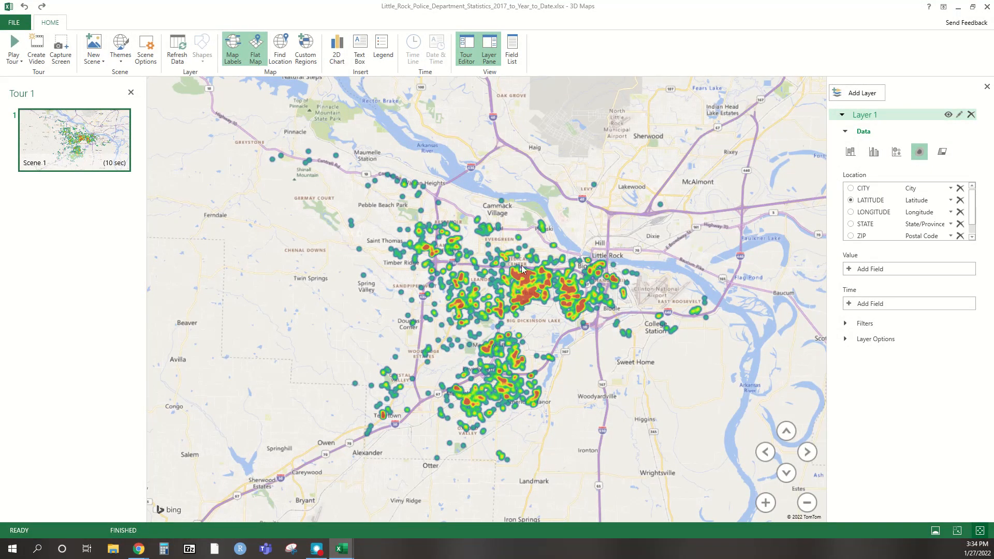
{"action": "scroll", "coordinate": [460, 274], "scroll_direction": "up", "scroll_amount": 3}
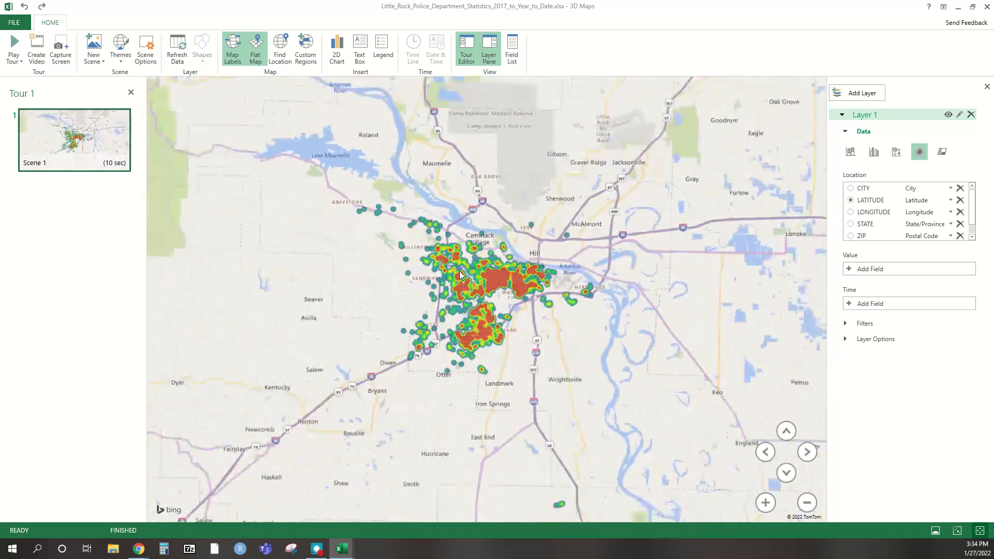
{"action": "scroll", "coordinate": [529, 285], "scroll_direction": "up", "scroll_amount": 3}
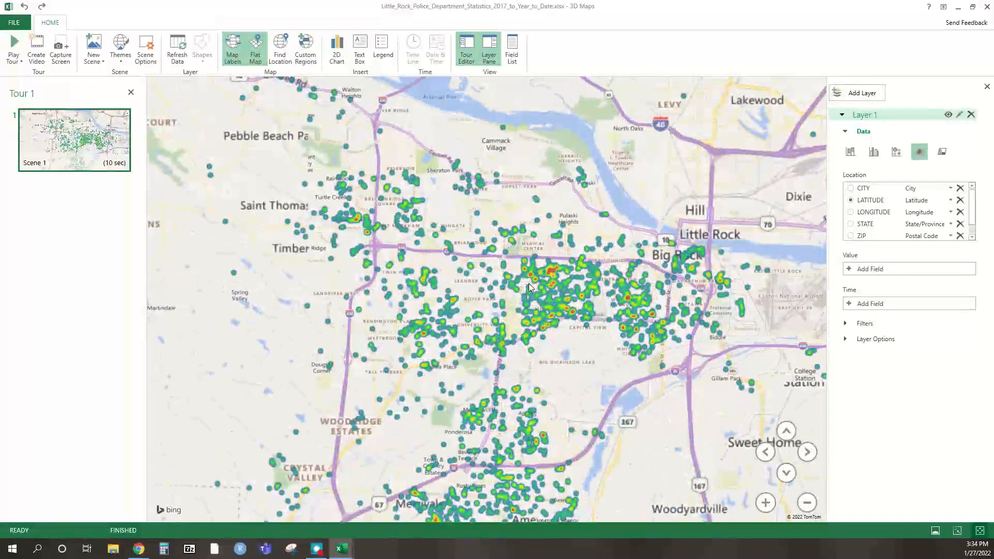
{"action": "scroll", "coordinate": [529, 288], "scroll_direction": "up", "scroll_amount": 3}
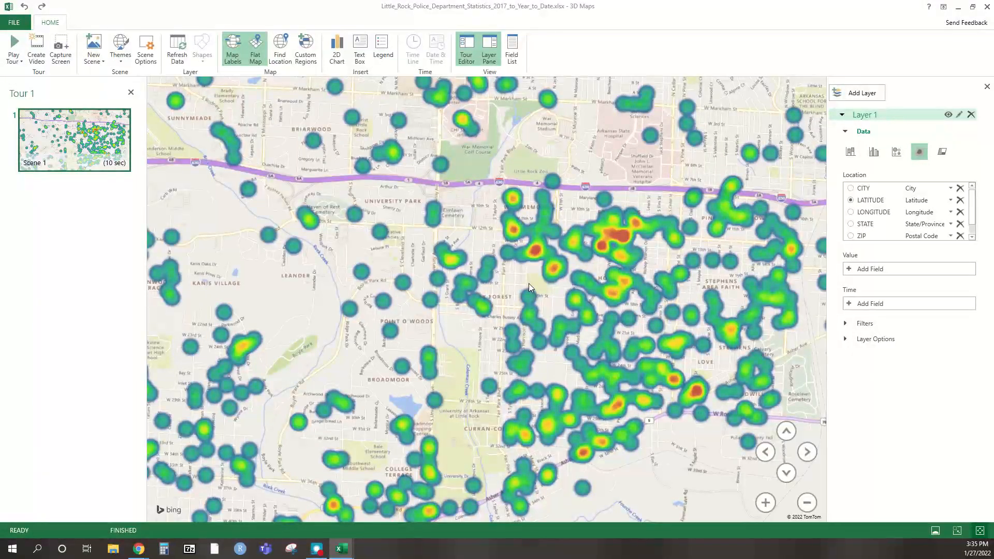
{"action": "scroll", "coordinate": [529, 284], "scroll_direction": "down", "scroll_amount": 5}
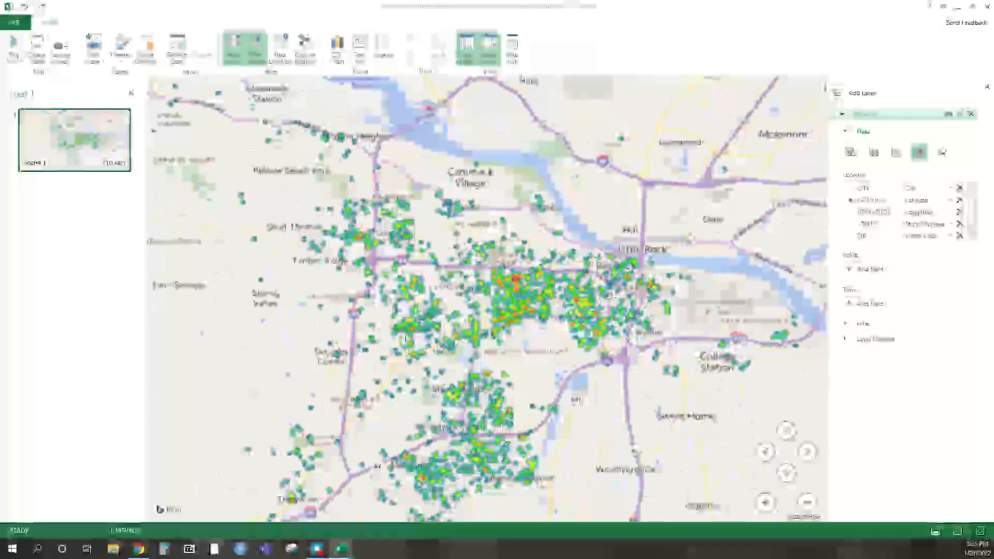
{"action": "scroll", "coordinate": [441, 302], "scroll_direction": "up", "scroll_amount": 2}
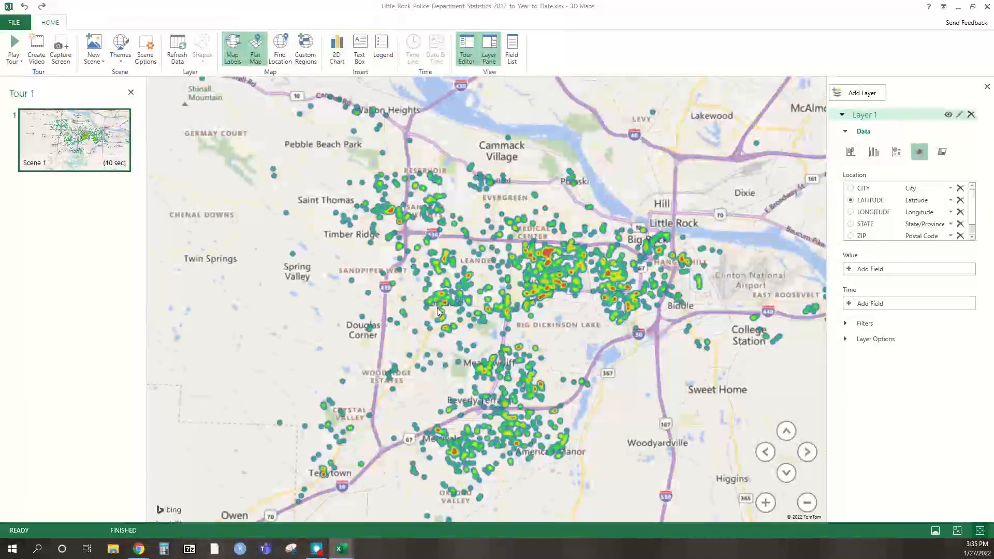
{"action": "scroll", "coordinate": [479, 308], "scroll_direction": "down", "scroll_amount": 1}
{"action": "left_click_drag", "start_coordinate": [468, 284], "coordinate": [470, 292]}
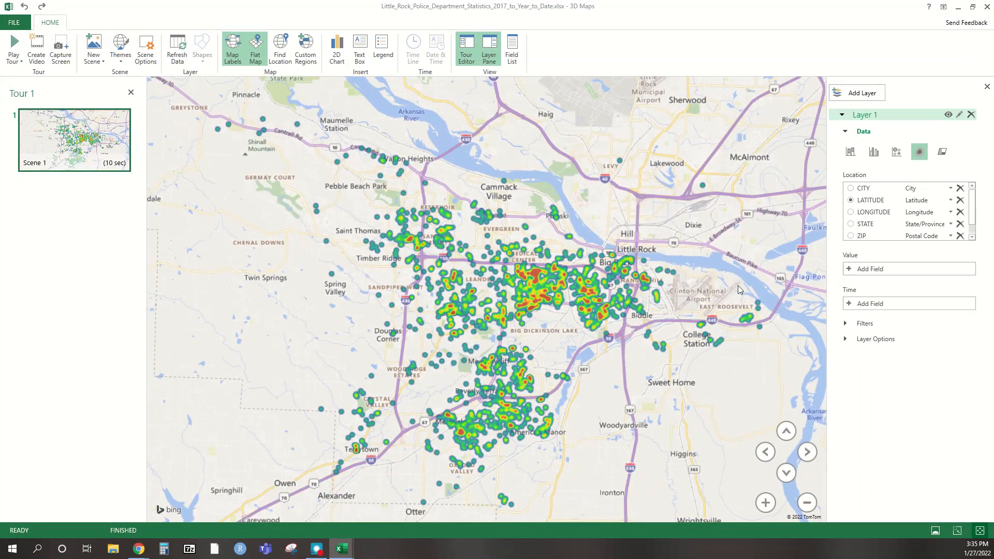
- Set INCIDENT_DATE as the time field, move the date label lower left, and play the timeline
{"action": "left_click", "coordinate": [849, 307]}
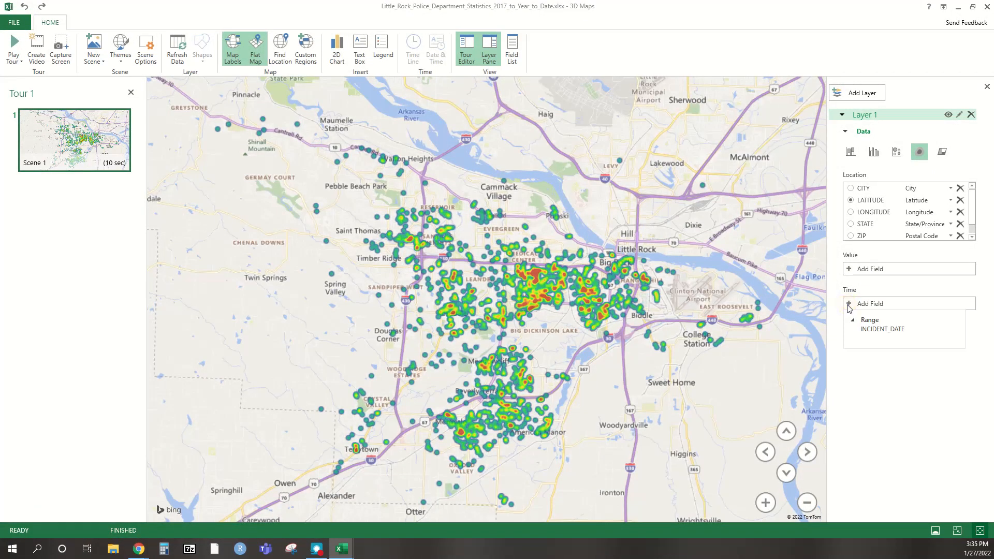
{"action": "left_click", "coordinate": [874, 330]}
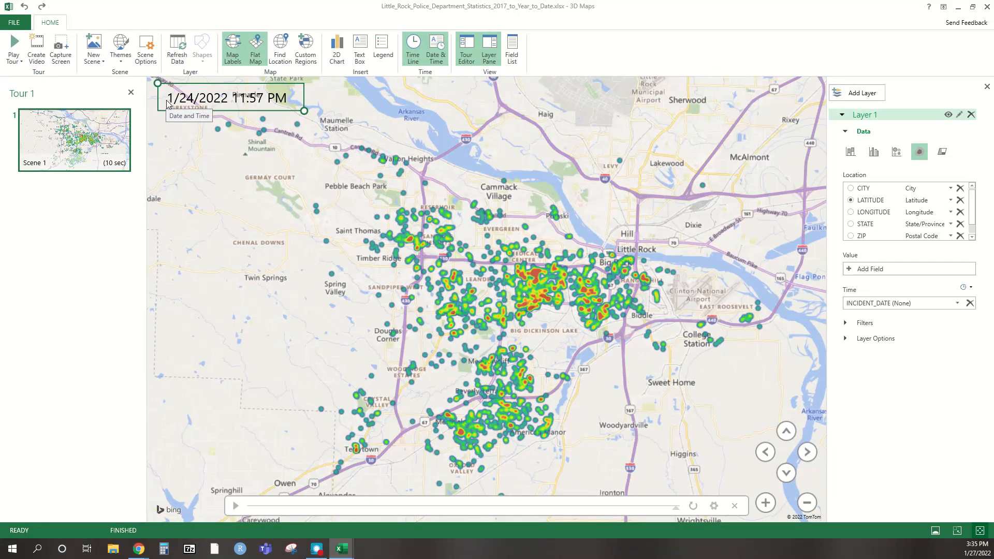
{"action": "left_click_drag", "start_coordinate": [182, 101], "coordinate": [191, 464]}
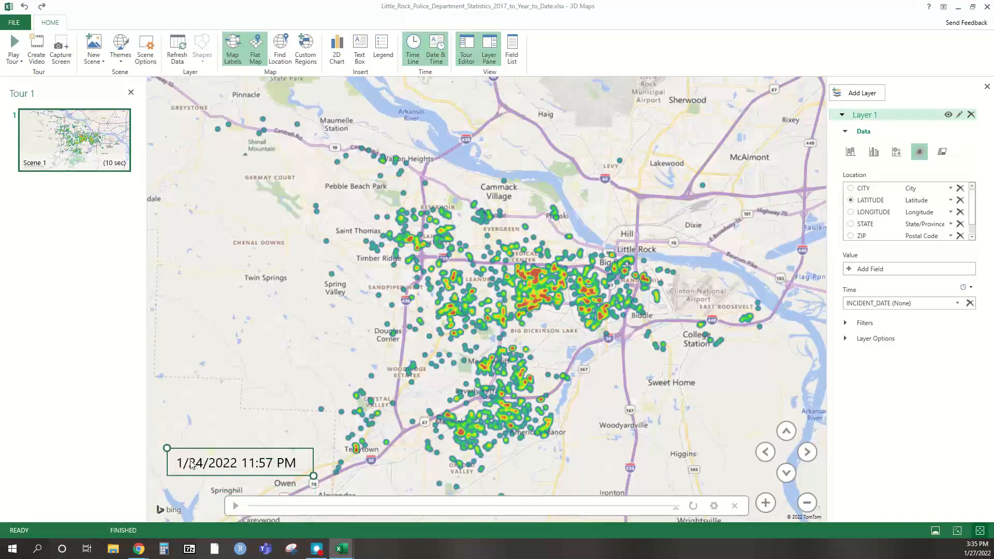
{"action": "left_click", "coordinate": [236, 506]}
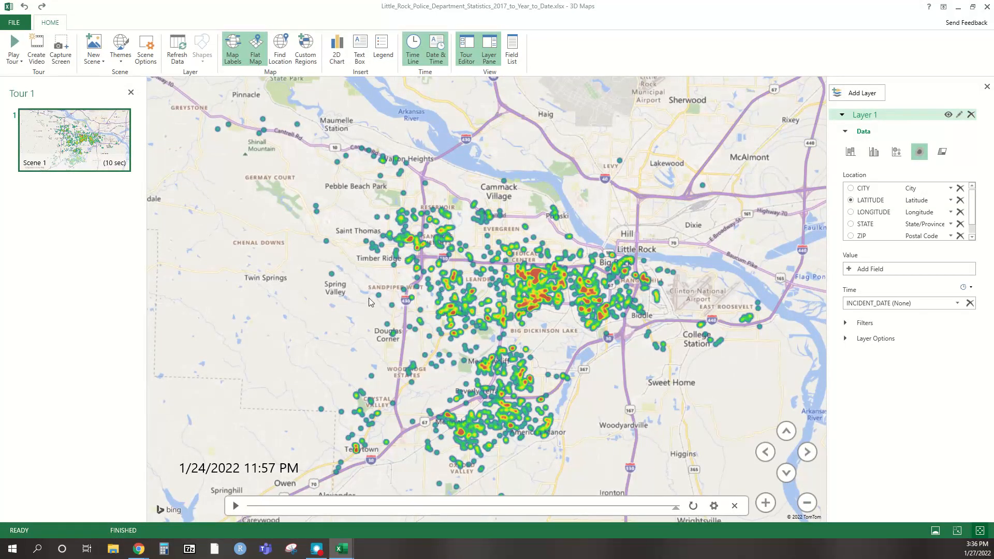
- Leave 3D Maps and return to the top of the Firearm_Crime sheet
{"action": "left_click_drag", "start_coordinate": [351, 299], "coordinate": [365, 299]}
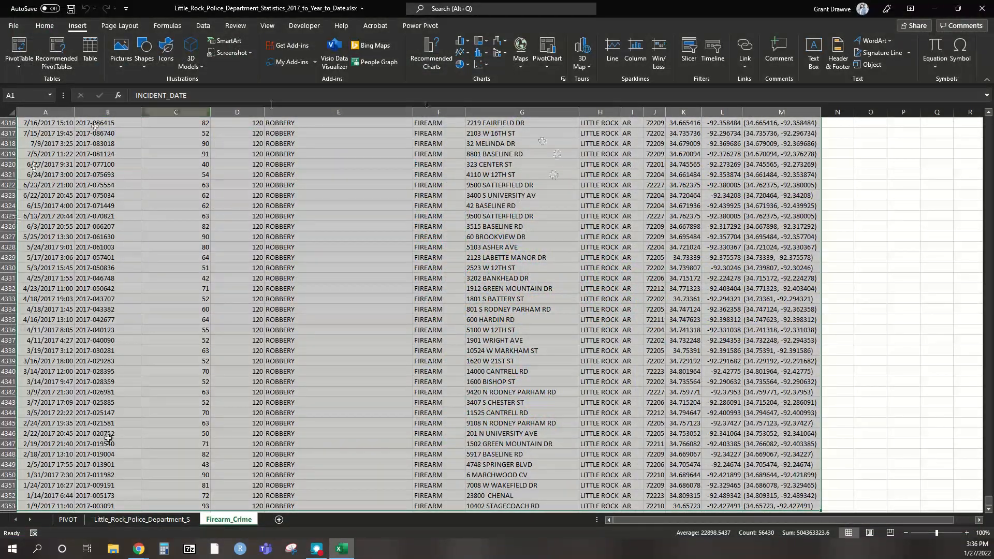
{"action": "left_click", "coordinate": [582, 64]}
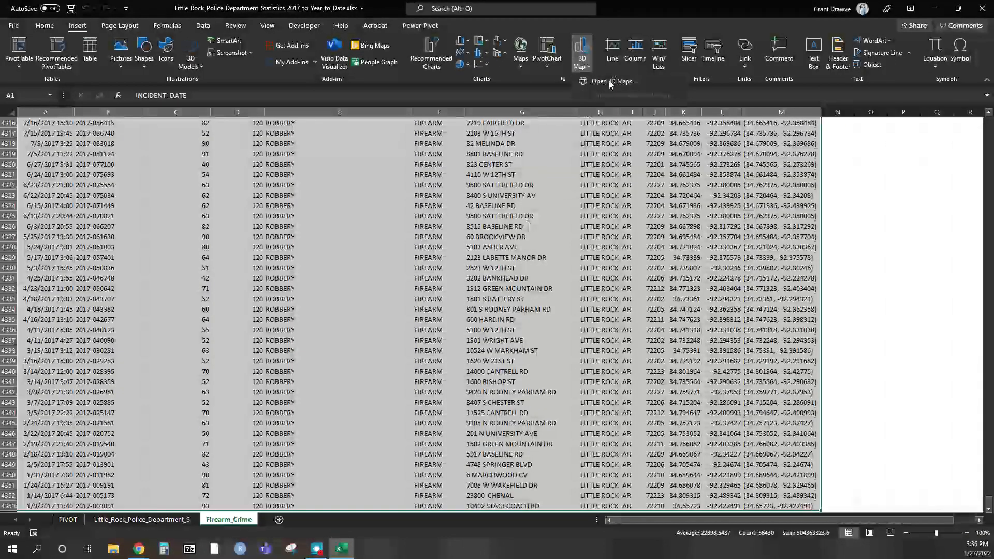
{"action": "left_click", "coordinate": [333, 281]}
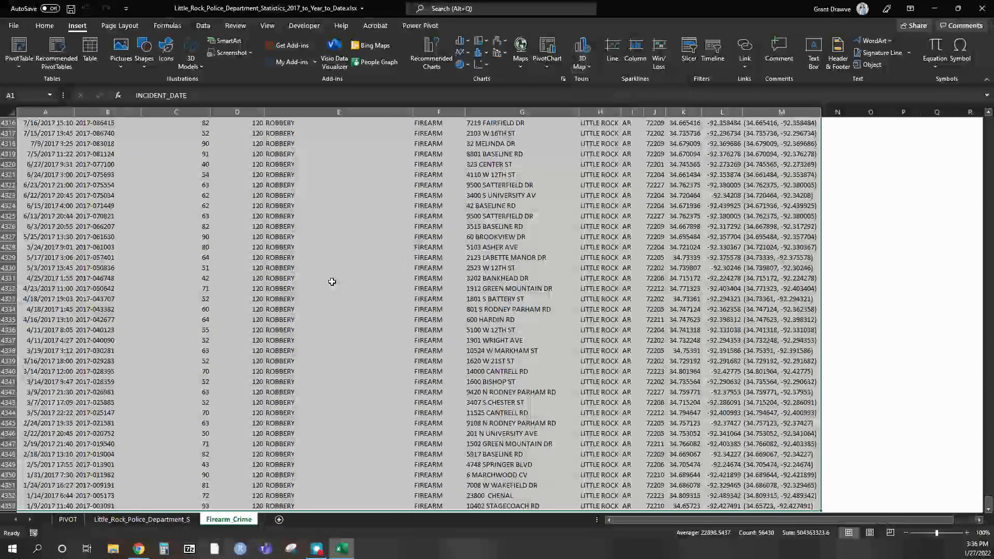
{"action": "scroll", "coordinate": [276, 368], "scroll_direction": "up", "scroll_amount": 5}
{"action": "left_click_drag", "start_coordinate": [988, 503], "coordinate": [989, 120]}
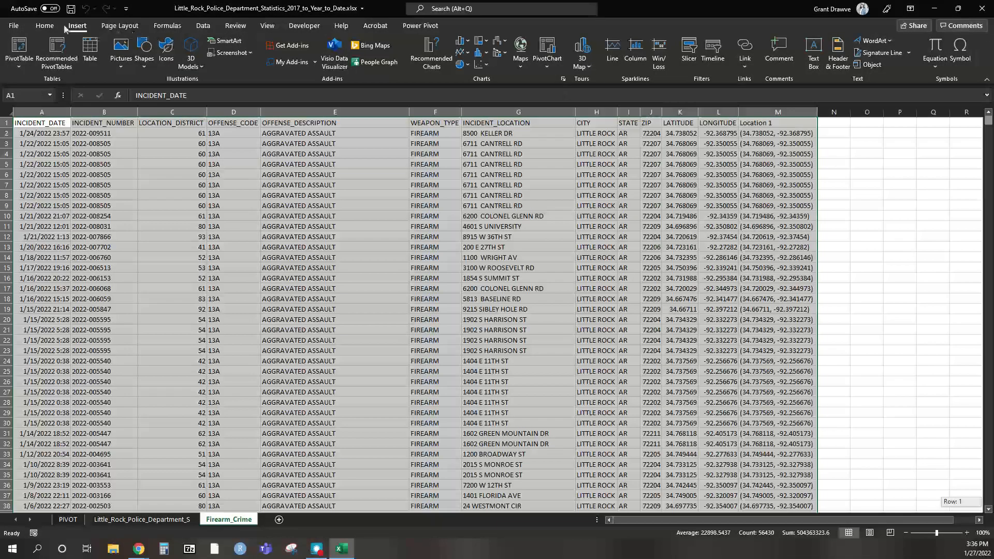
- From the Home ribbon, select and delete the 3D Maps Tours notice box on Firearm_Crime
{"action": "left_click", "coordinate": [44, 26]}
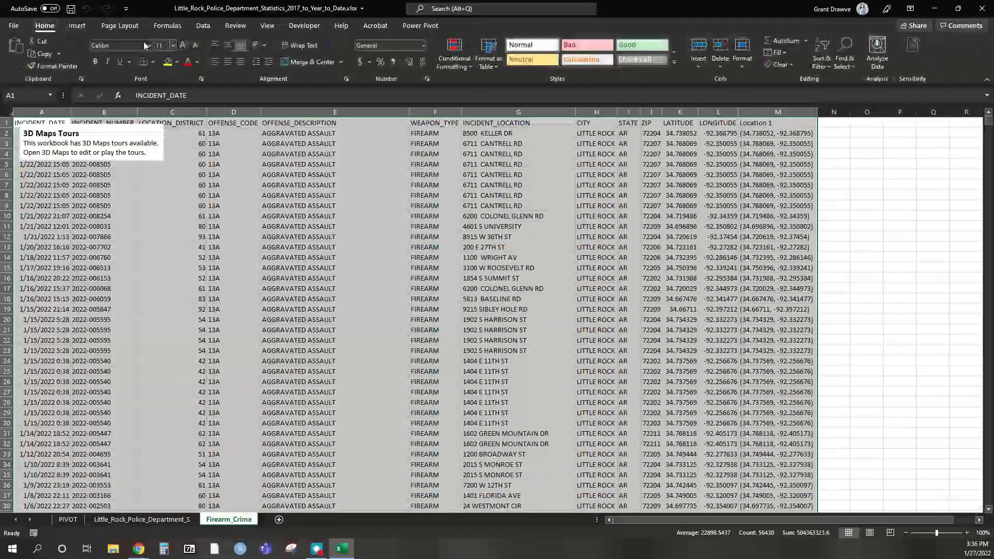
{"action": "left_click", "coordinate": [153, 149]}
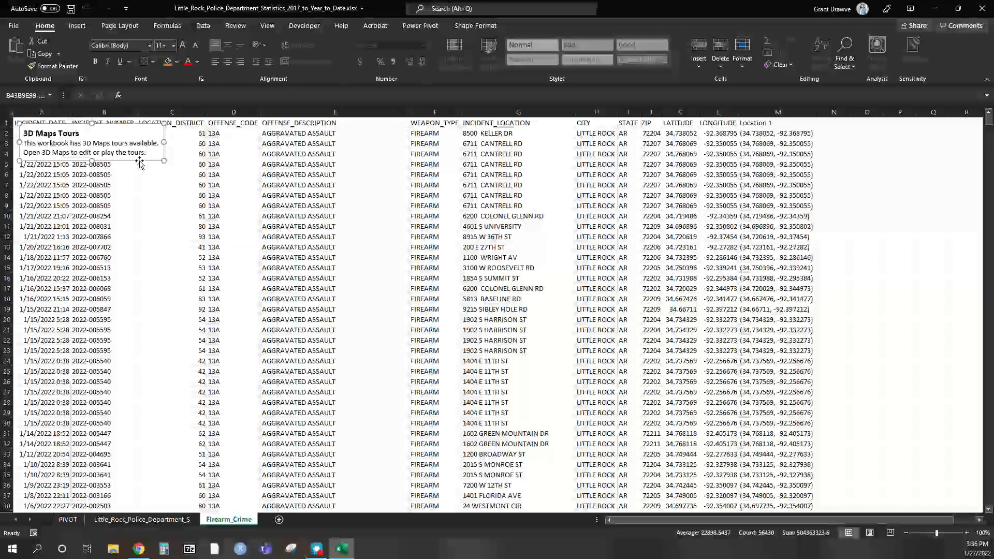
{"action": "key", "text": "Delete"}
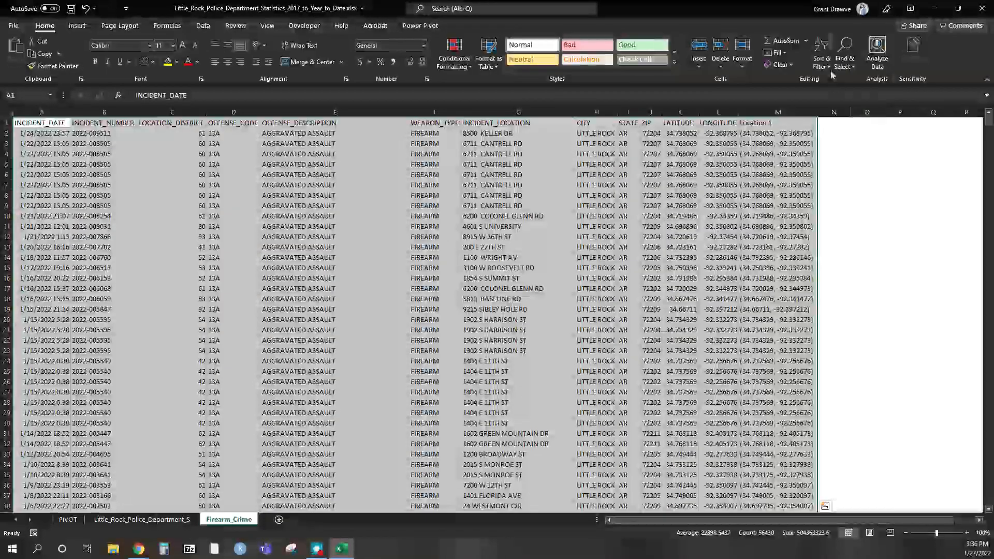
- Open the Sort & Filter menu and close it without sorting
{"action": "left_click", "coordinate": [821, 61]}
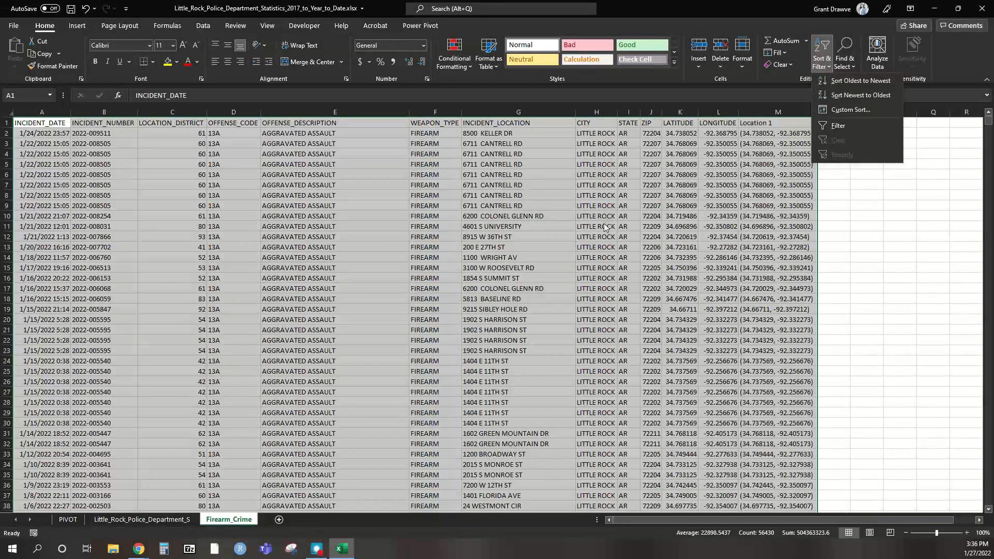
{"action": "left_click", "coordinate": [508, 277]}
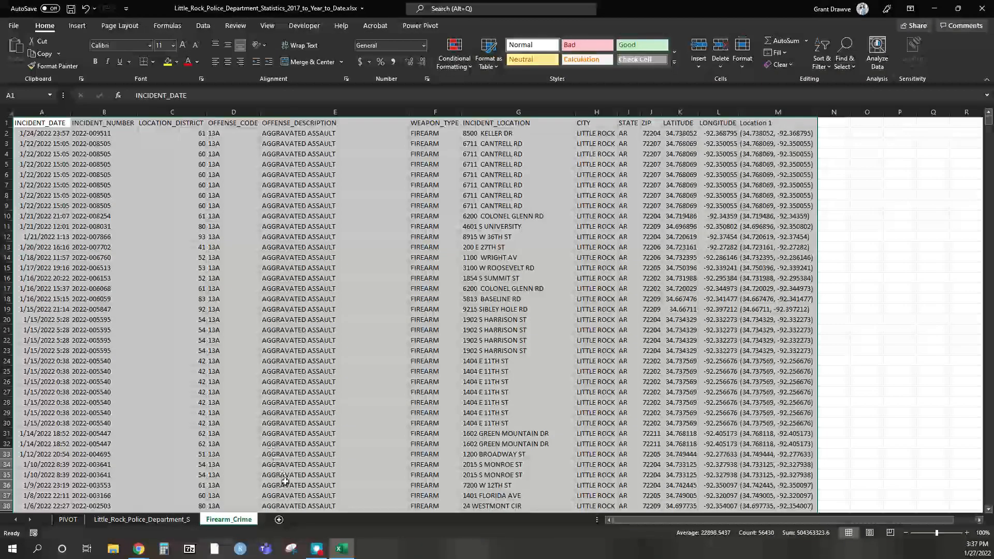
{"action": "mouse_move", "coordinate": [317, 549]}
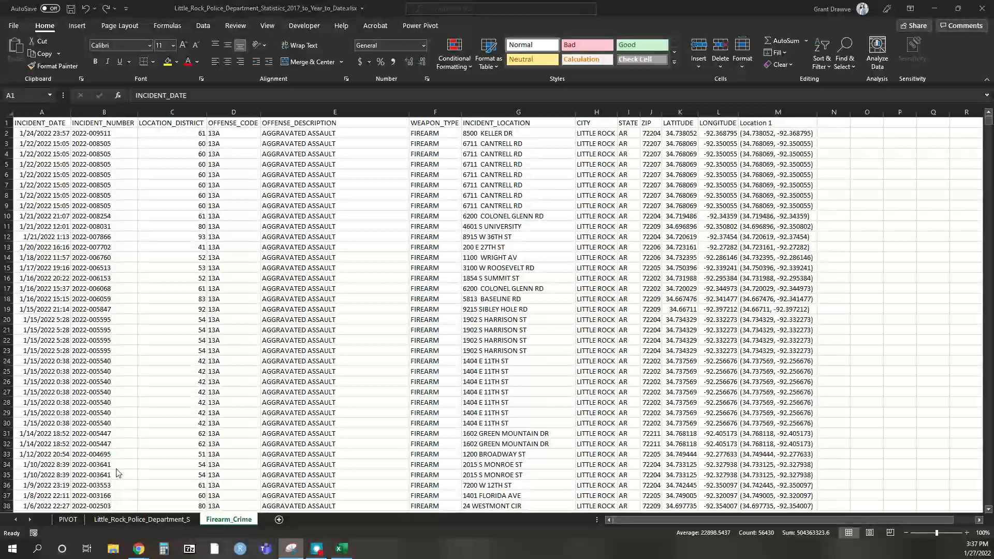
{"action": "left_click_drag", "start_coordinate": [400, 205], "coordinate": [631, 228]}
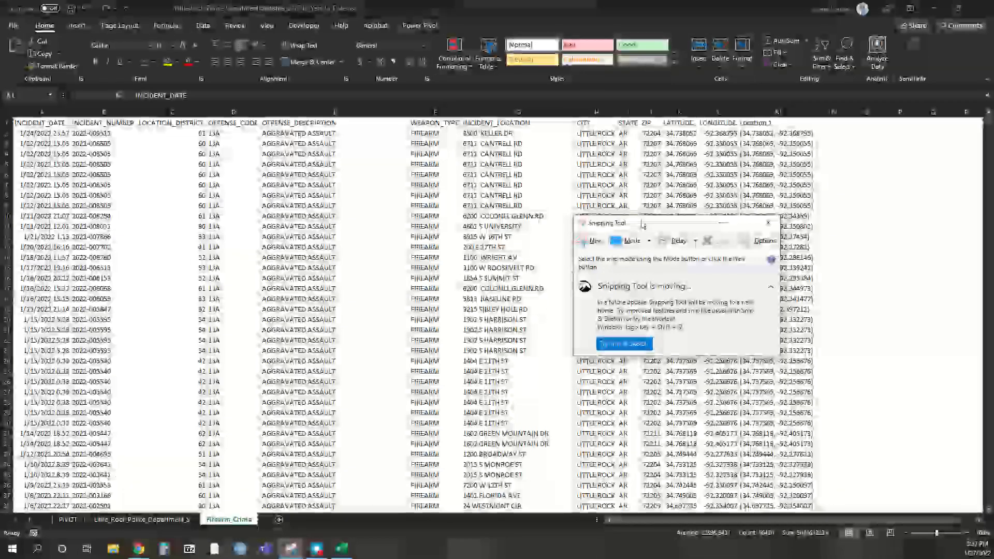
{"action": "left_click", "coordinate": [590, 241]}
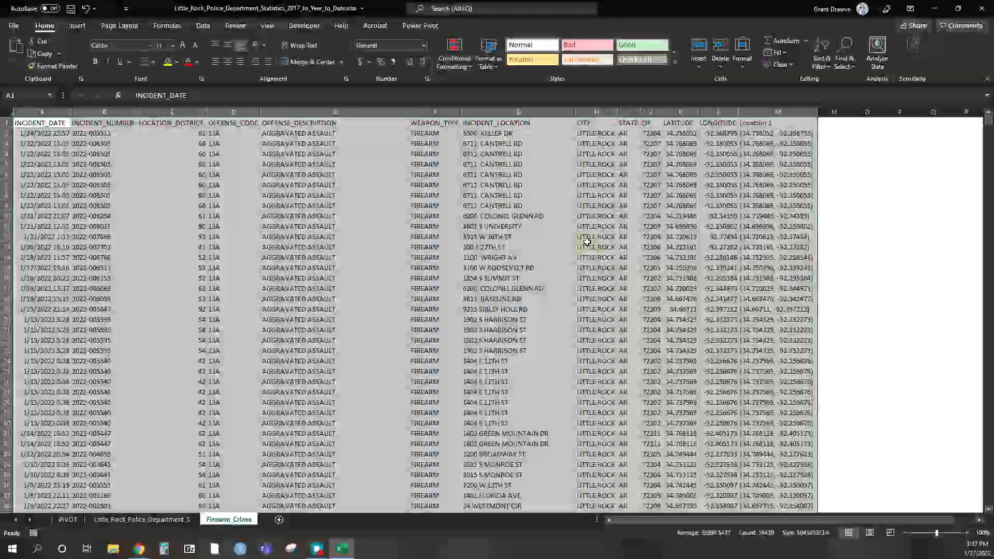
{"action": "left_click_drag", "start_coordinate": [150, 117], "coordinate": [549, 392]}
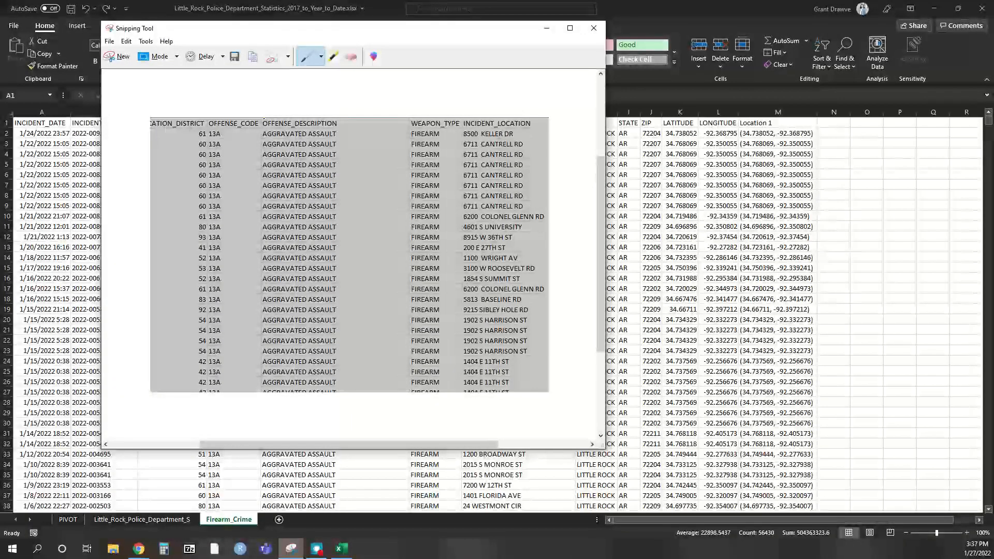
{"action": "mouse_move", "coordinate": [298, 247]}
{"action": "left_mouse_down"}
{"action": "mouse_move", "coordinate": [400, 246]}
{"action": "mouse_move", "coordinate": [342, 177]}
{"action": "left_mouse_up"}
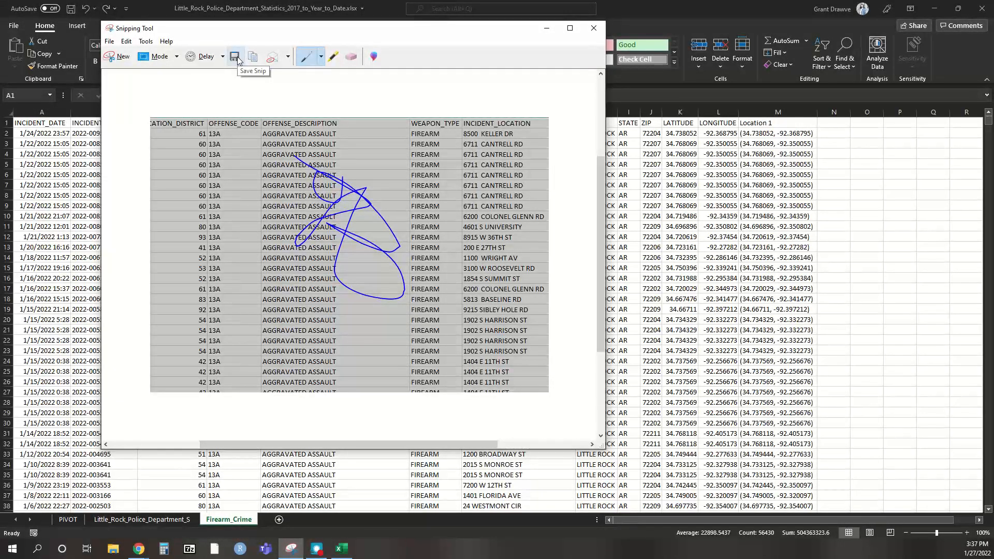
{"action": "left_click", "coordinate": [351, 57]}
{"action": "left_click", "coordinate": [333, 258]}
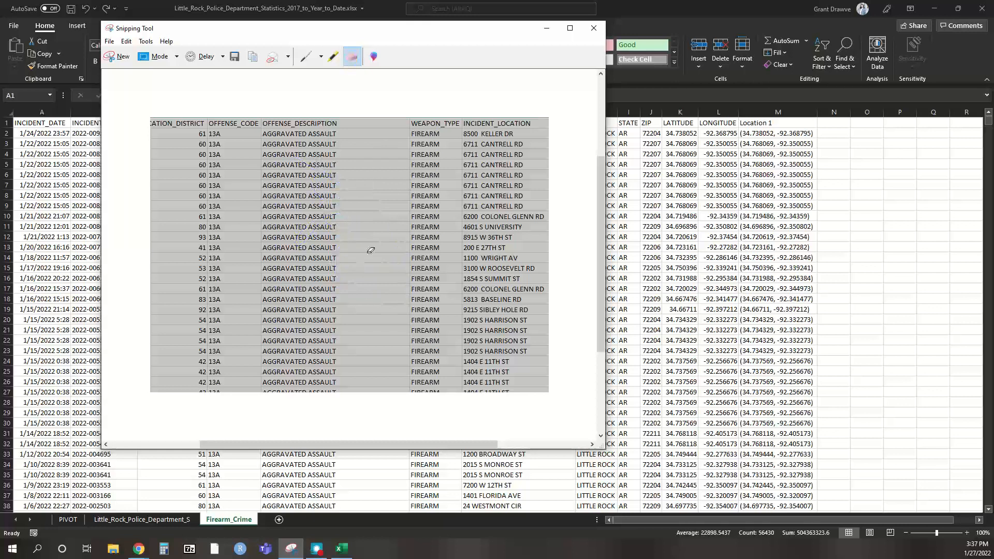
{"action": "left_click", "coordinate": [114, 58]}
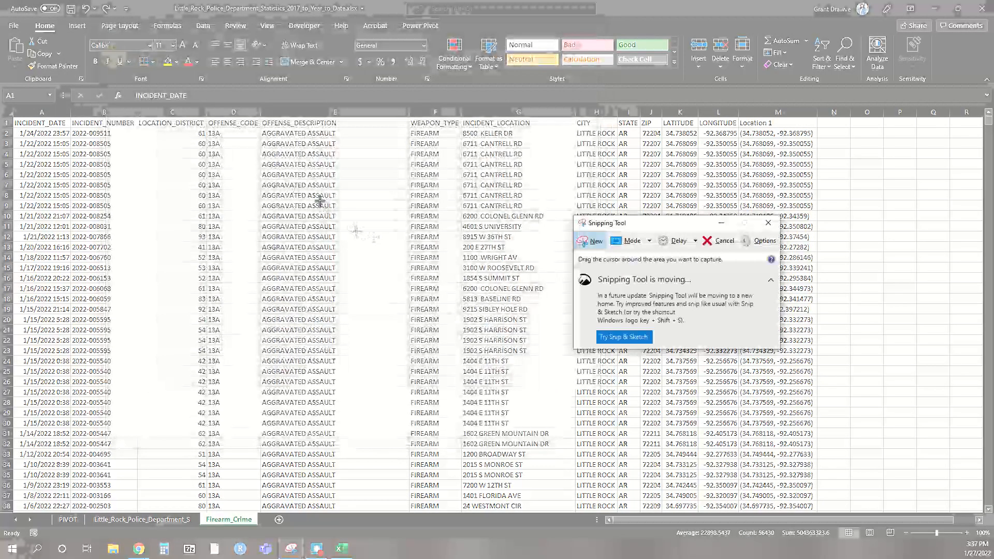
{"action": "left_click_drag", "start_coordinate": [88, 158], "coordinate": [212, 298]}
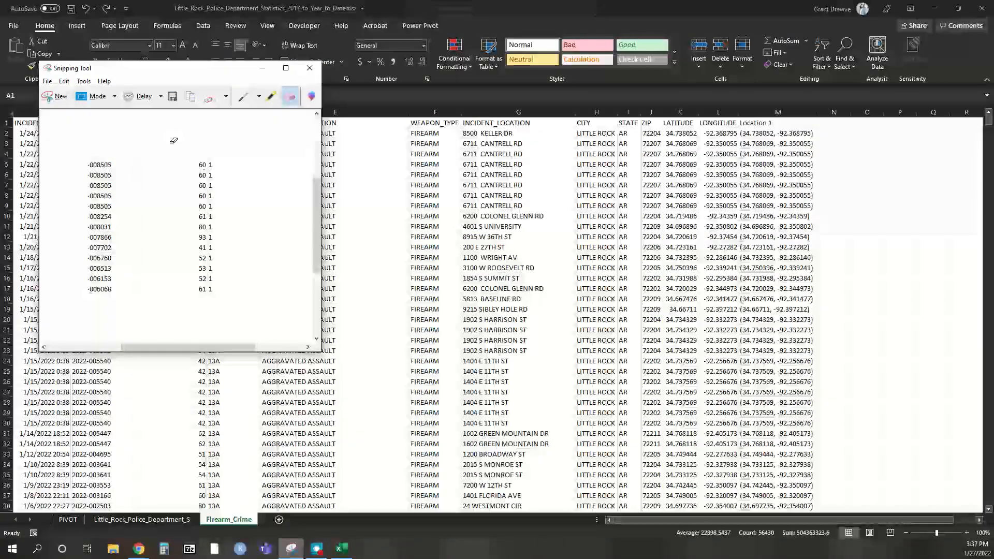
{"action": "left_click", "coordinate": [309, 68]}
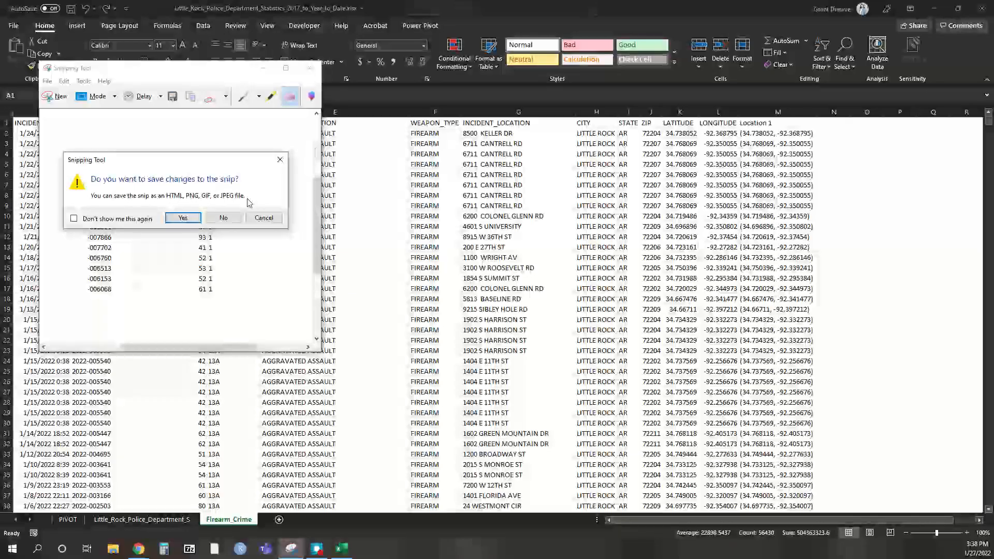
{"action": "left_click", "coordinate": [220, 220]}
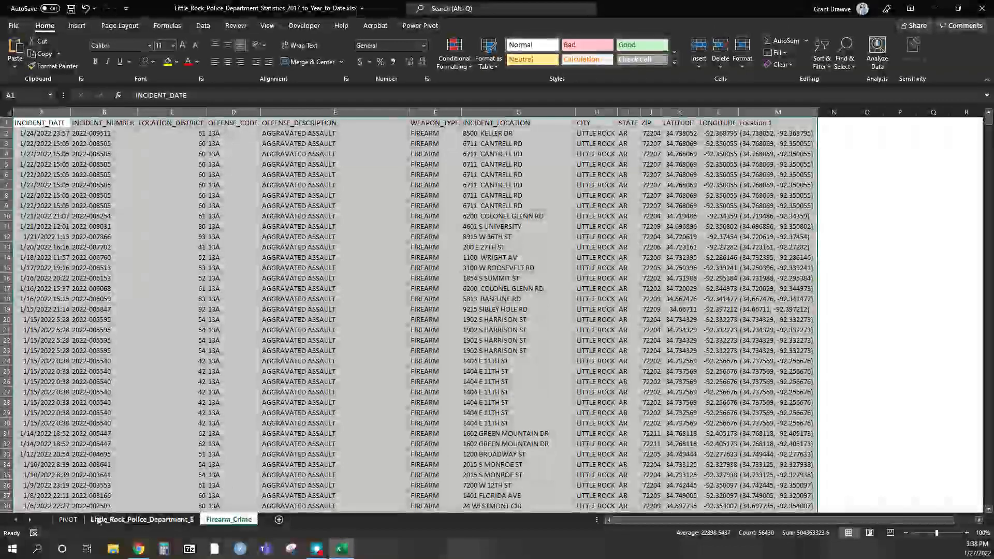
- Go via the PIVOT sheet to the Little_Rock_Police_Department_S incident sheet
{"action": "left_click", "coordinate": [68, 519]}
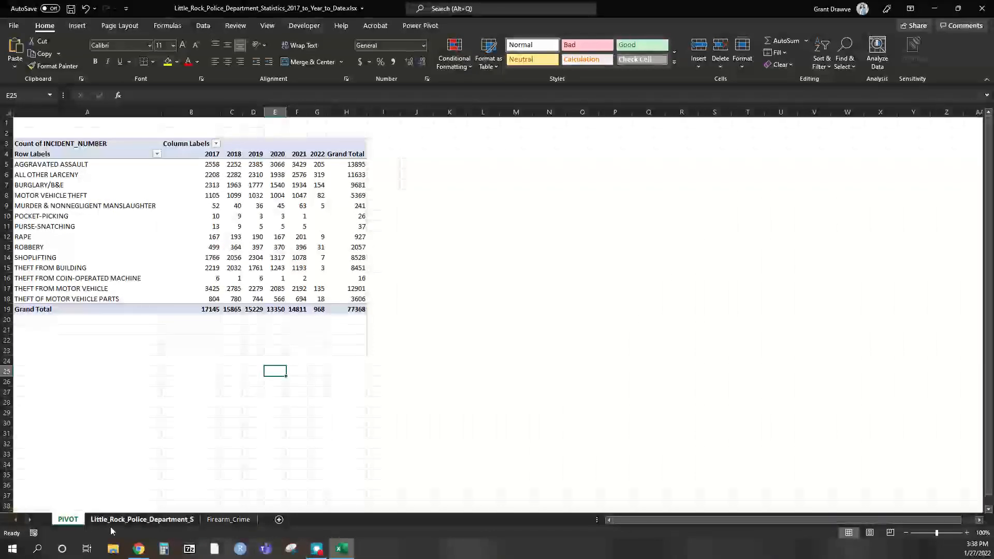
{"action": "left_click", "coordinate": [137, 522]}
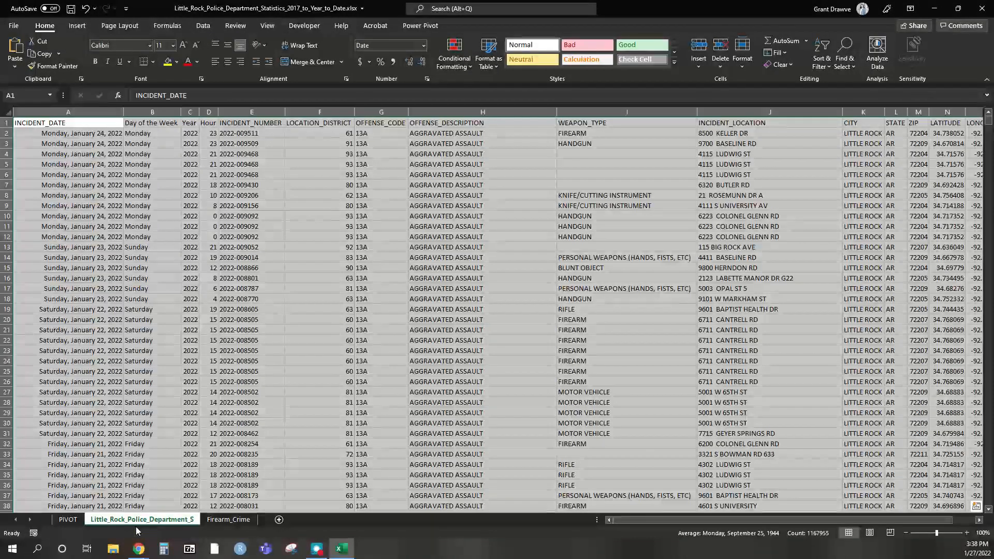